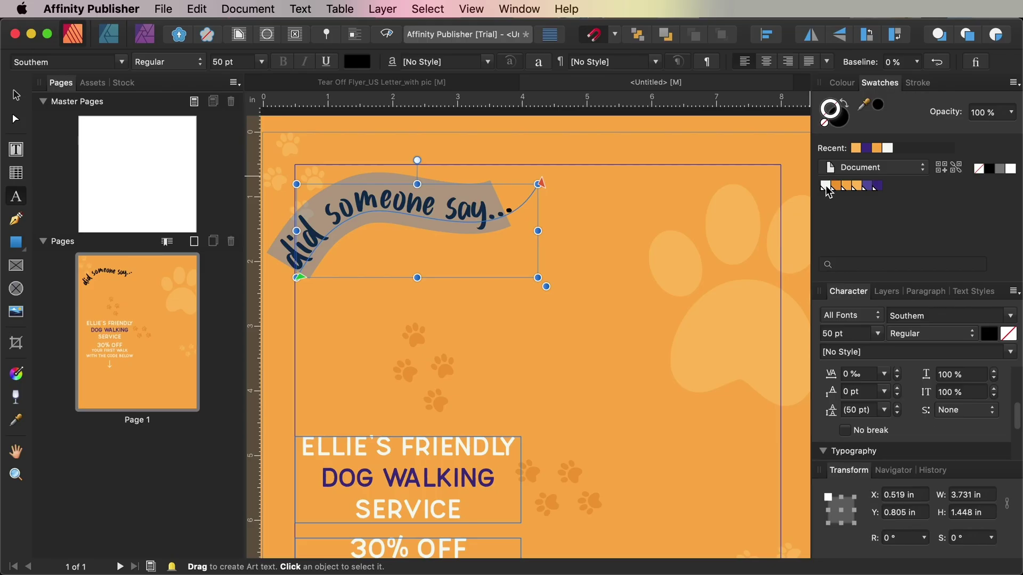
Recolour the curved "did someone say..." text with the white document swatch and activate the Frame Text tool.
left_click(827, 186)
left_click(826, 186)
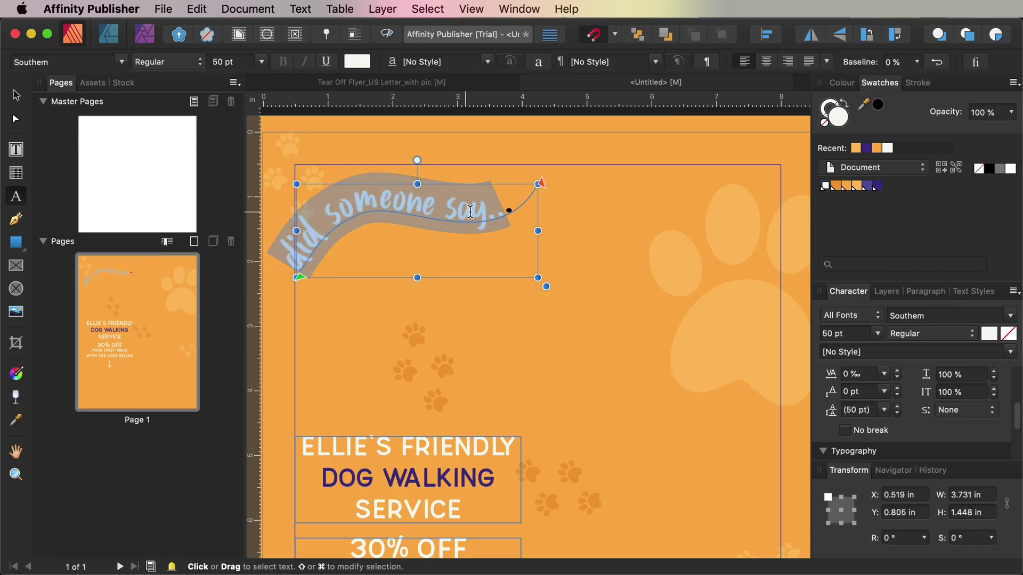
left_click(513, 202)
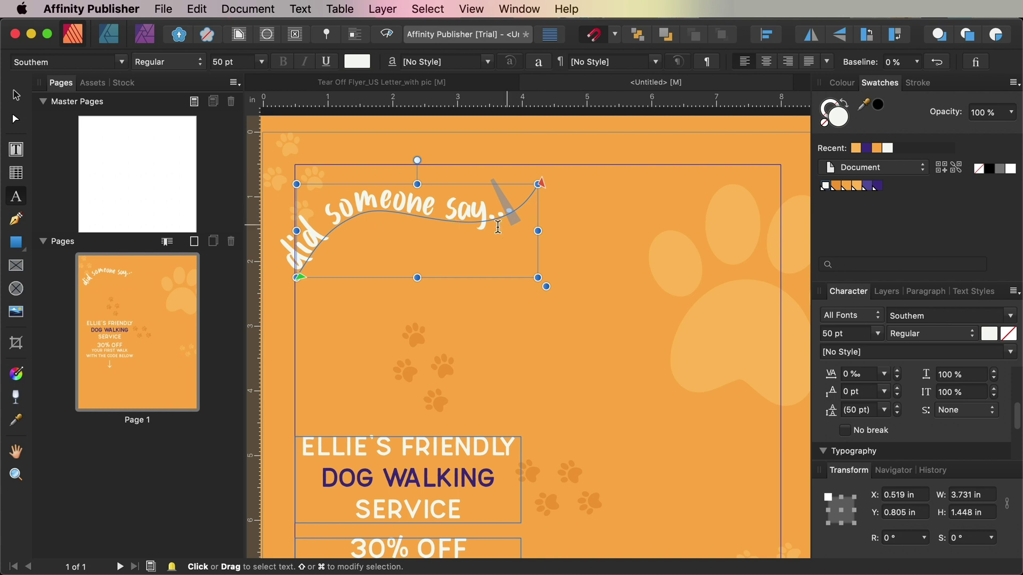
left_click(17, 151)
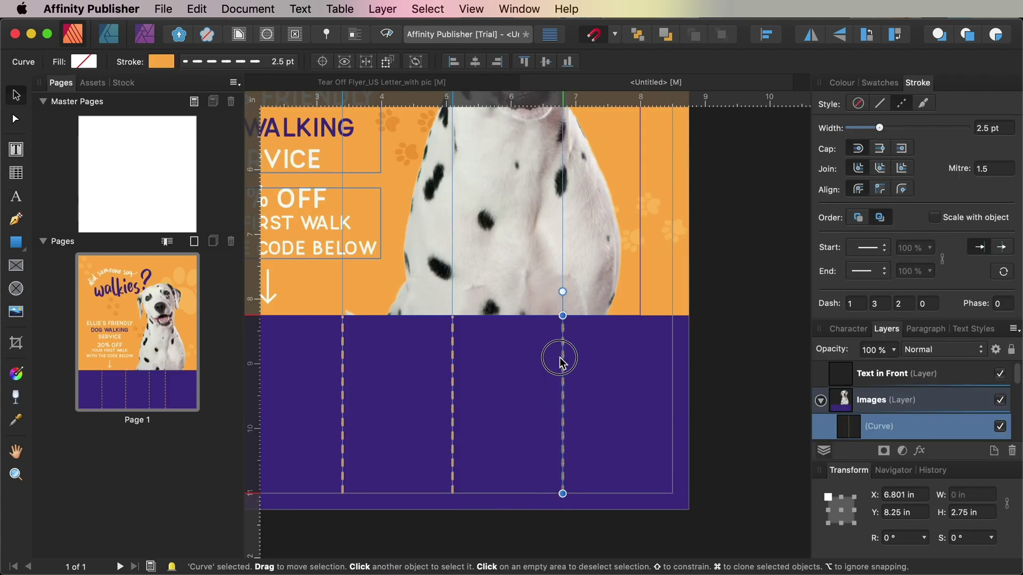
scroll(560, 362, "left", 6)
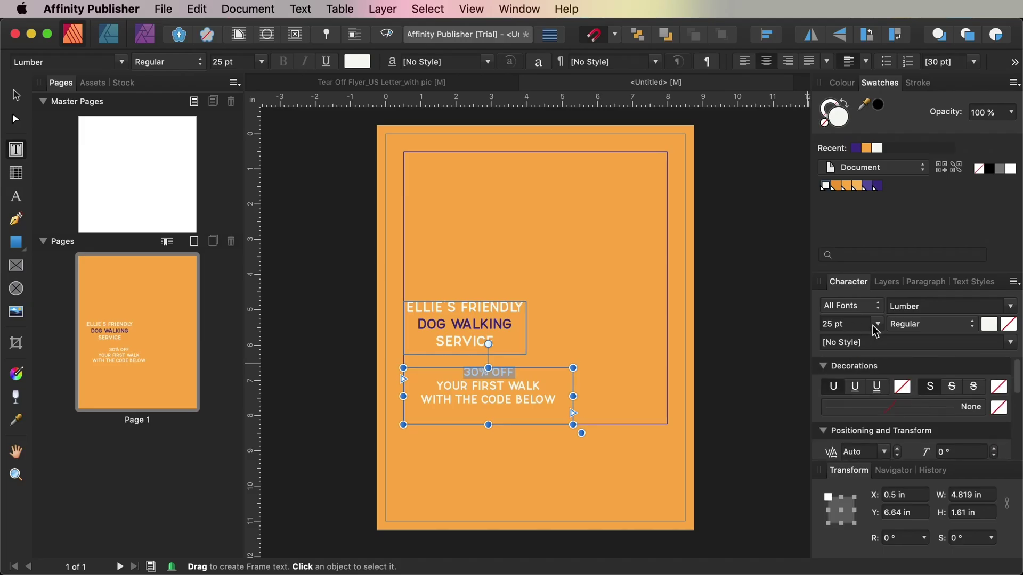
Set the "30% OFF" line to 32 pt and select the two text lines below it.
scroll(874, 327, "down", 6)
scroll(878, 329, "up", 1)
left_click(847, 324)
type("30")
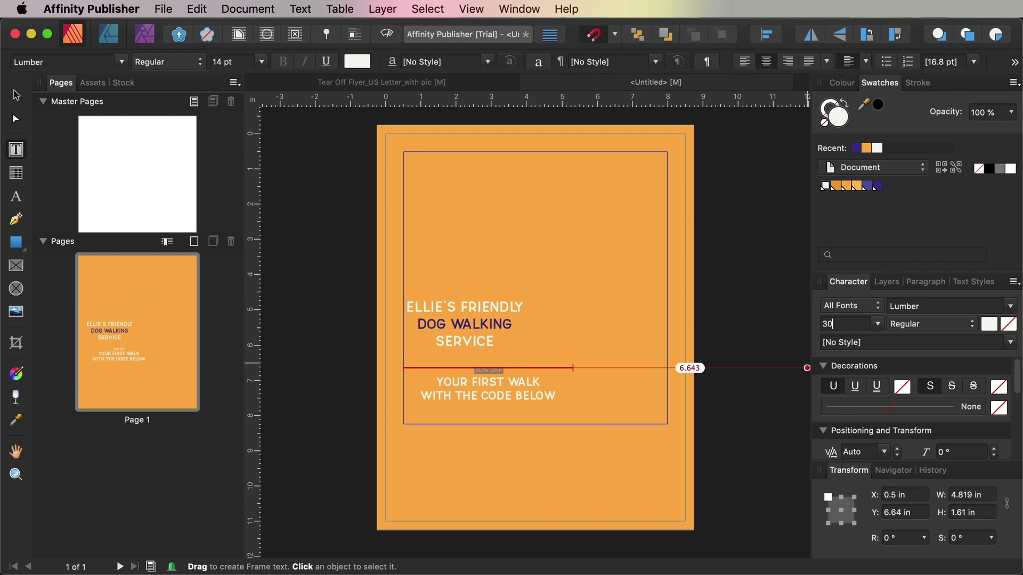
key("BackSpace")
type("2")
key("Return")
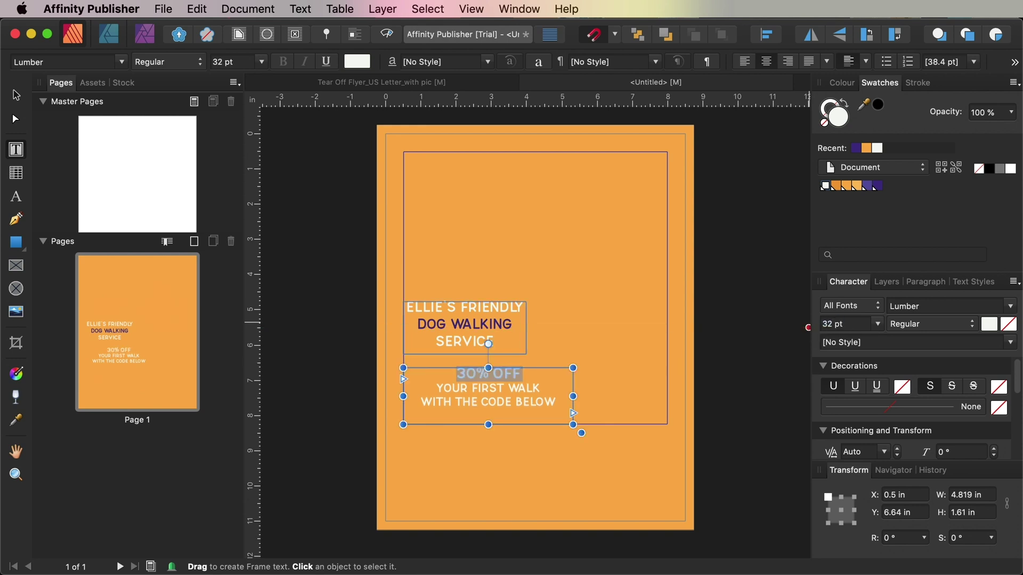
left_click_drag(436, 388, 584, 402)
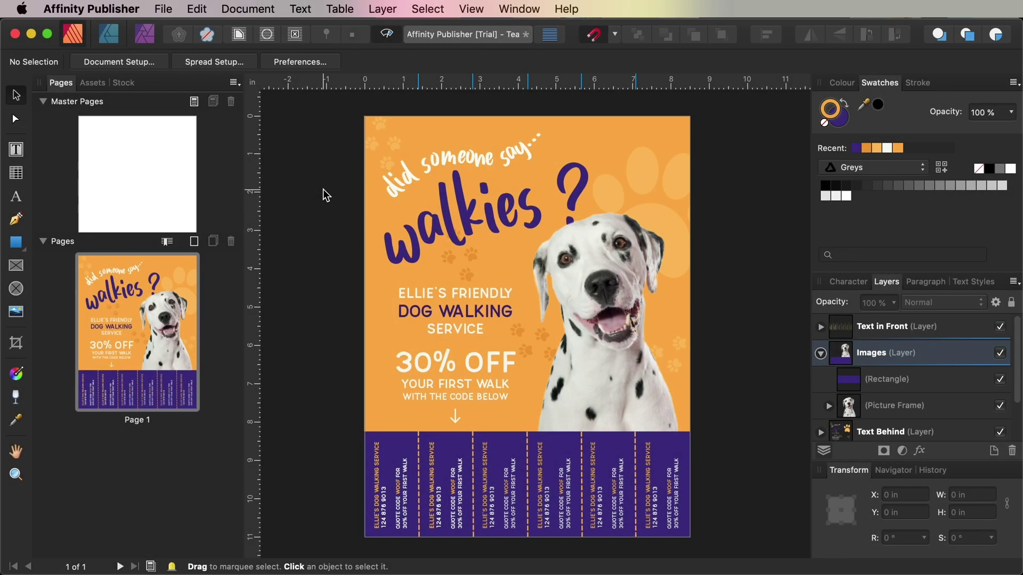
Start a new print document with an 8.5 in by 11 in page and set the document units to inches.
left_click(163, 9)
left_click(173, 32)
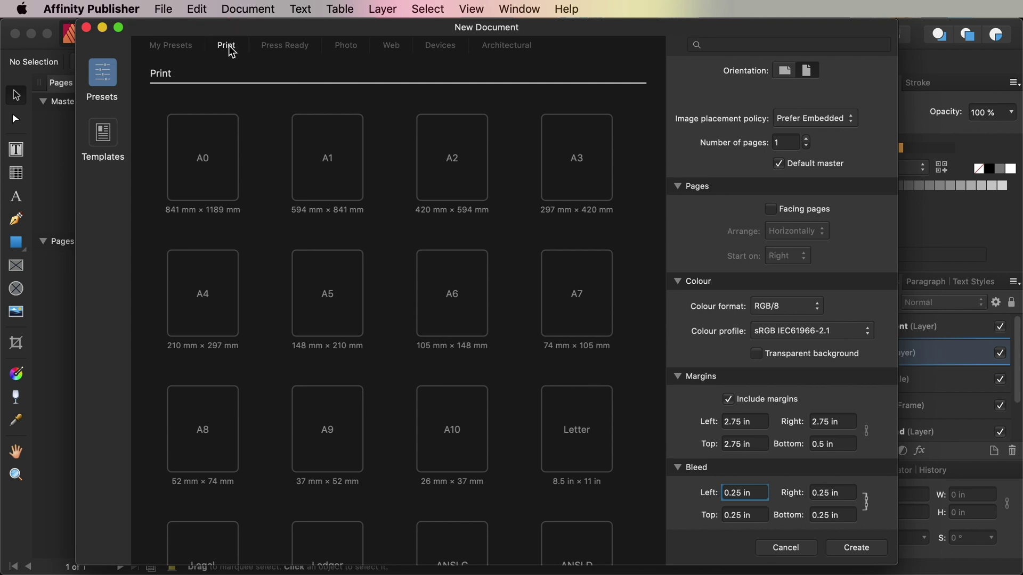
scroll(844, 166, "up", 2)
scroll(844, 166, "up", 3)
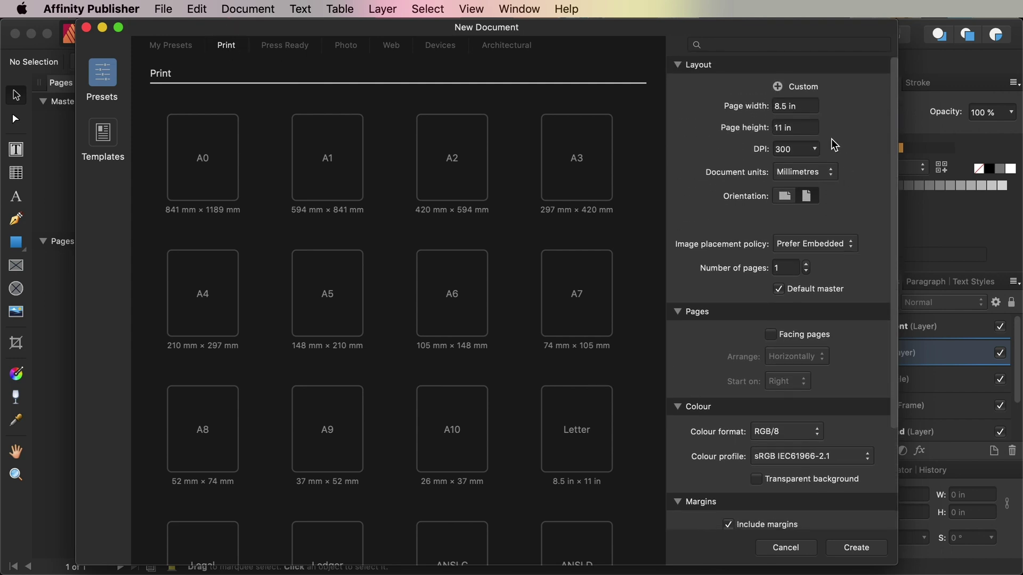
left_click(782, 107)
left_click(790, 128)
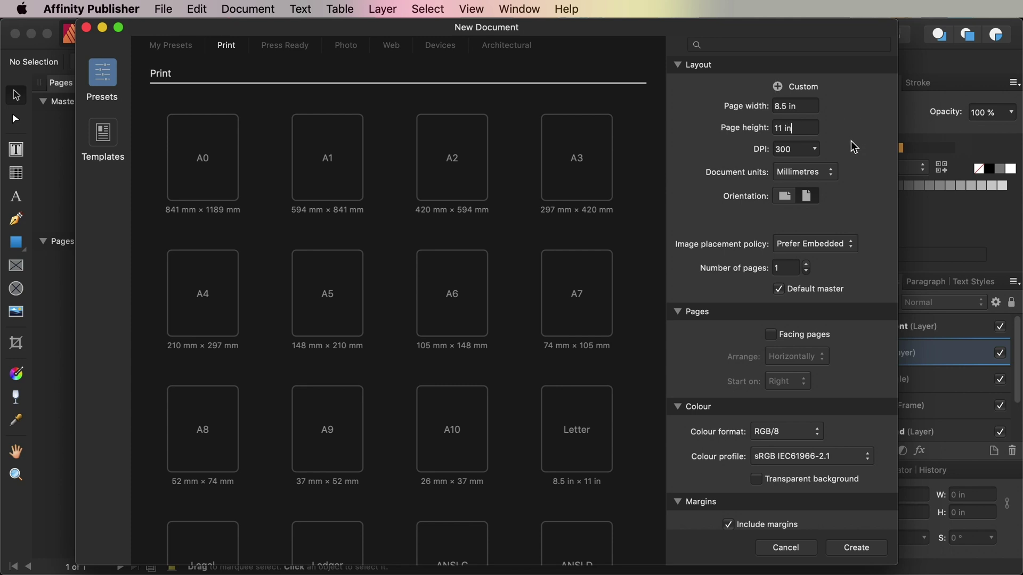
left_click(821, 171)
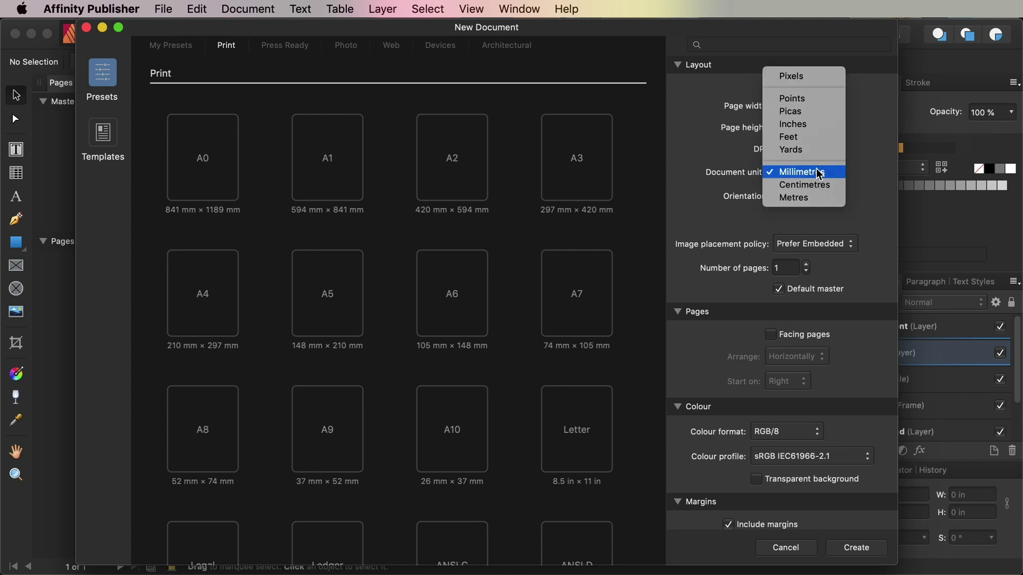
left_click(799, 125)
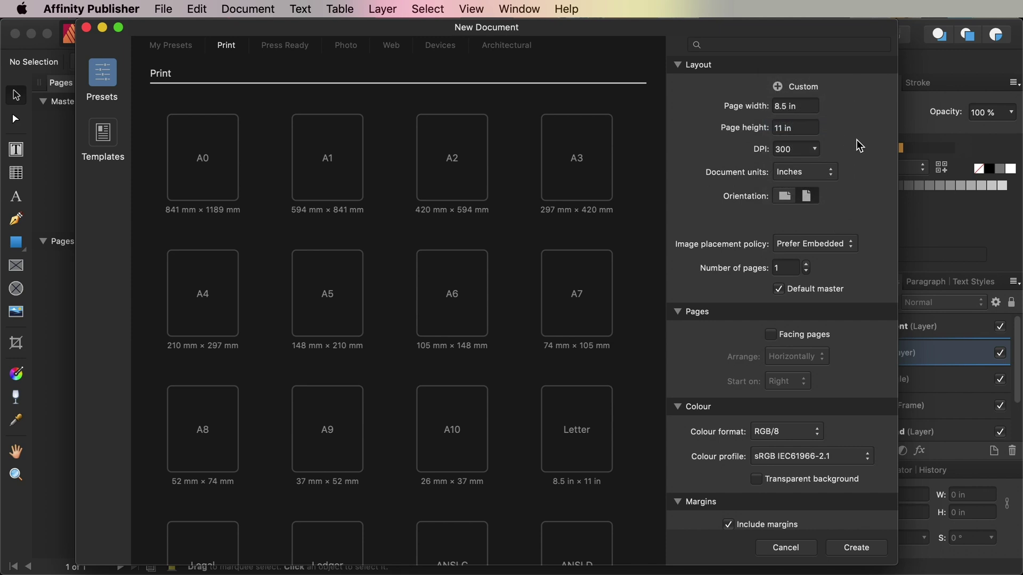
Set the new document's left, right and top margins to 0.5 in and its bottom margin to 2.75 in.
scroll(857, 142, "down", 2)
scroll(856, 142, "down", 2)
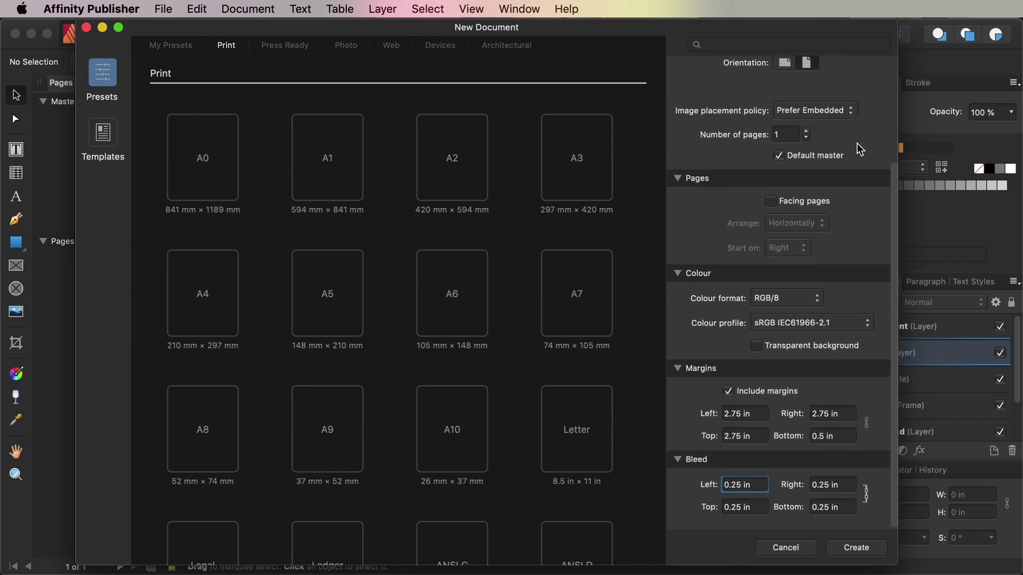
left_click(760, 422)
type("0.5")
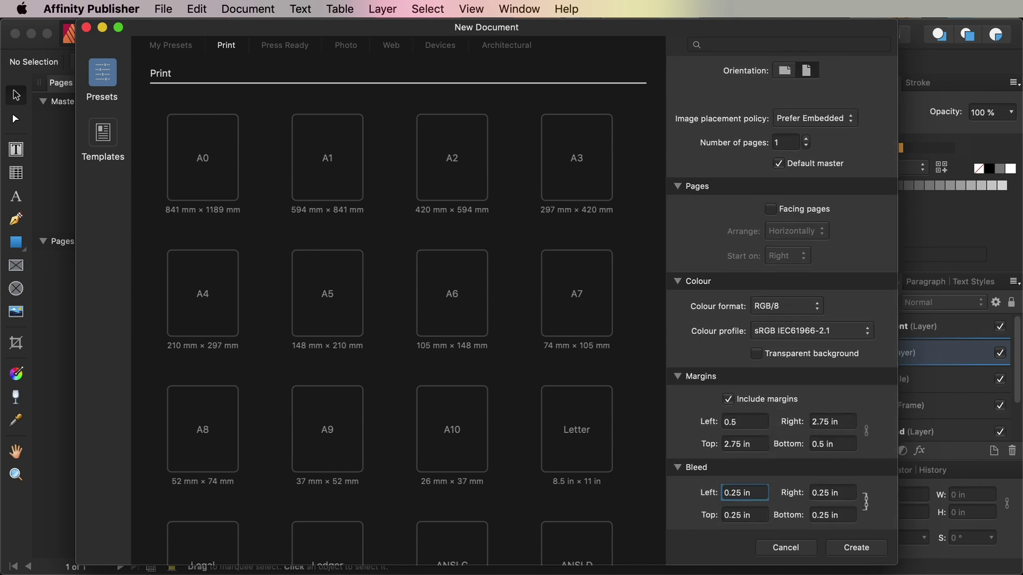
key("Tab")
type("0.5")
key("Tab")
type("0.5")
key("Tab")
type("2.75")
left_click(840, 423)
Create the document with a 0.25 in bleed on all sides and bring page 1 into view.
double_click(744, 493)
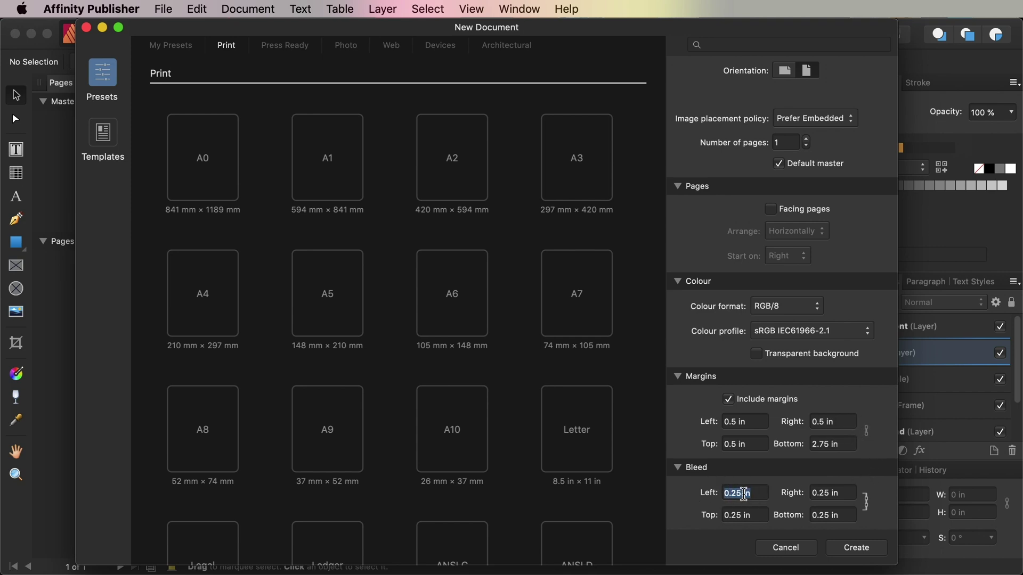
left_click(857, 550)
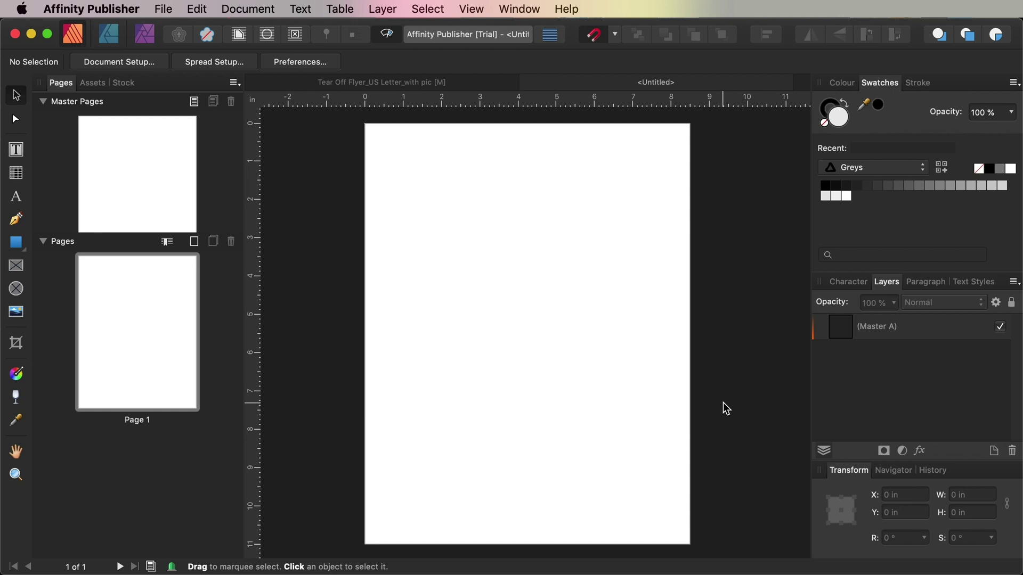
double_click(113, 341)
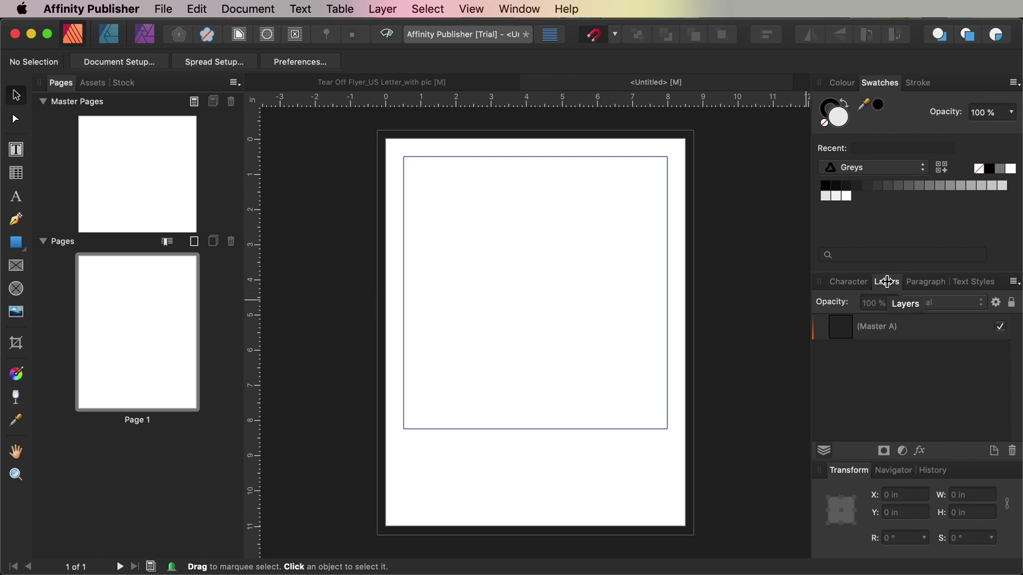
Add a new layer and name it "Background".
left_click(994, 452)
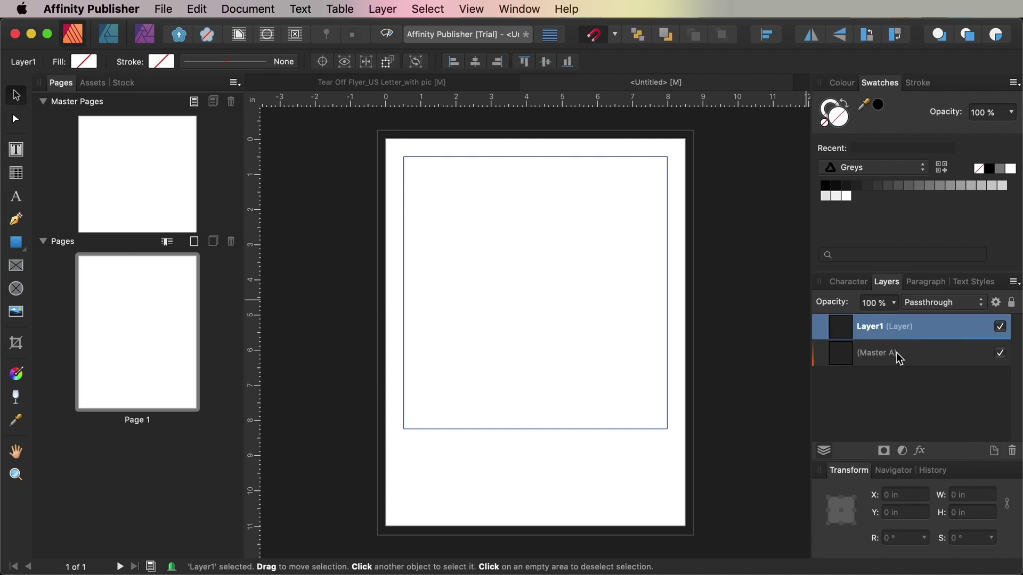
double_click(864, 326)
type("Bac")
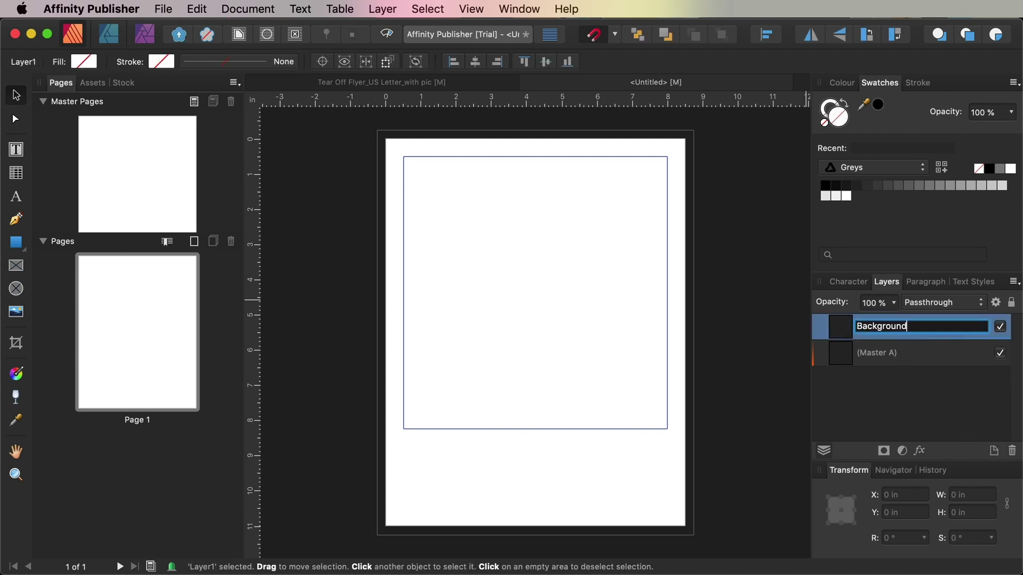
type("kground")
key("Return")
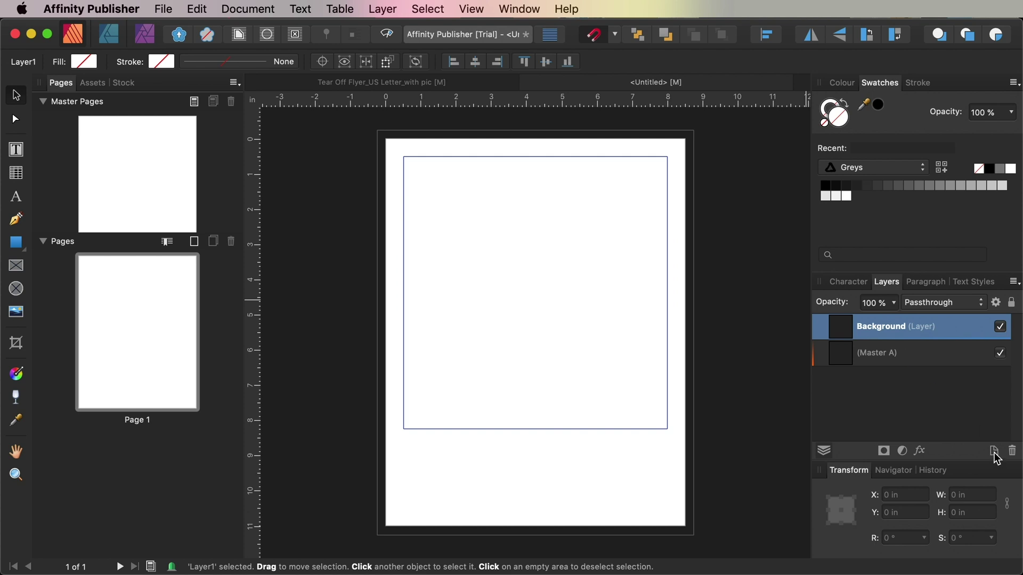
Add a second layer above Background and name it "Text Behind".
left_click(993, 451)
double_click(863, 326)
type("Te")
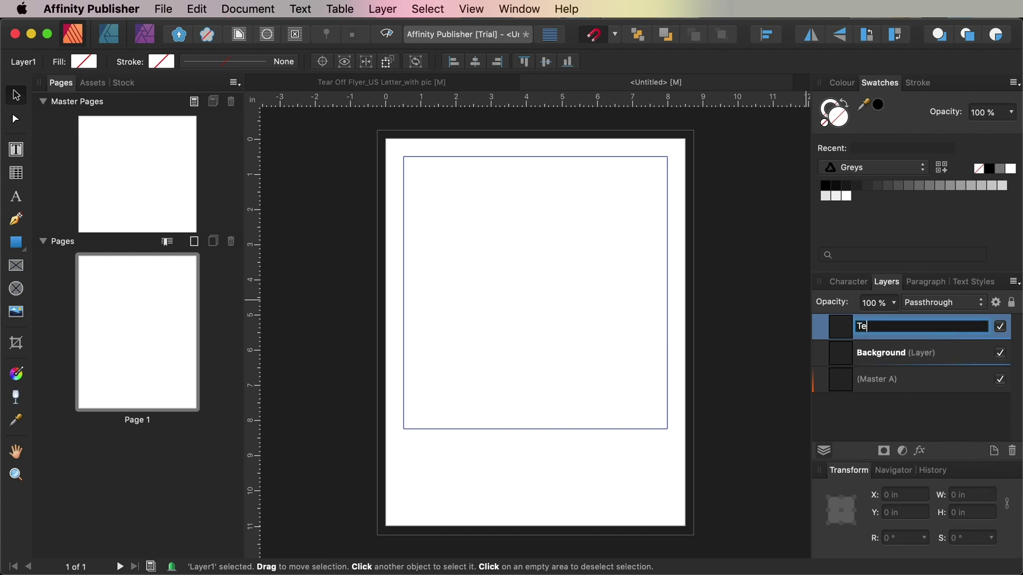
type("xt behind")
left_click(881, 327)
key("BackSpace")
type("B")
key("Return")
Add a third layer above Text Behind and name it "Images".
left_click(994, 452)
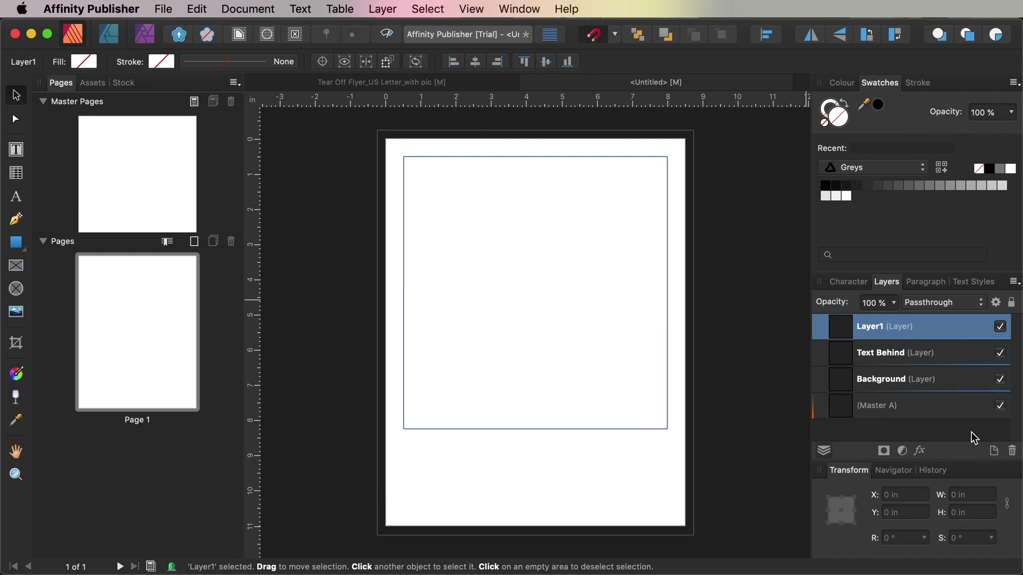
double_click(867, 326)
type("Im")
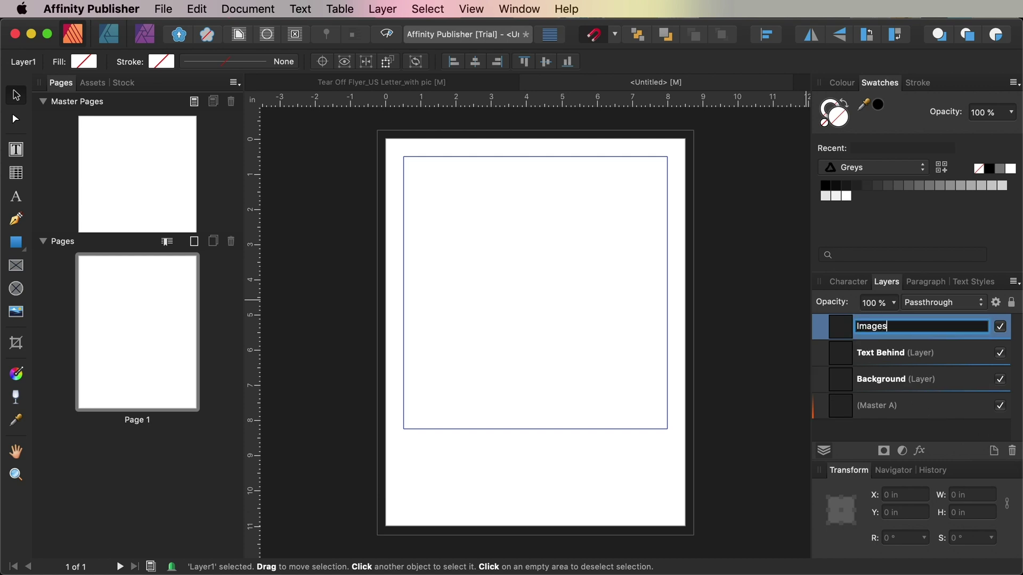
type("ages")
key("Return")
Add a layer above Images and name it "Text in Front".
left_click(994, 452)
double_click(871, 327)
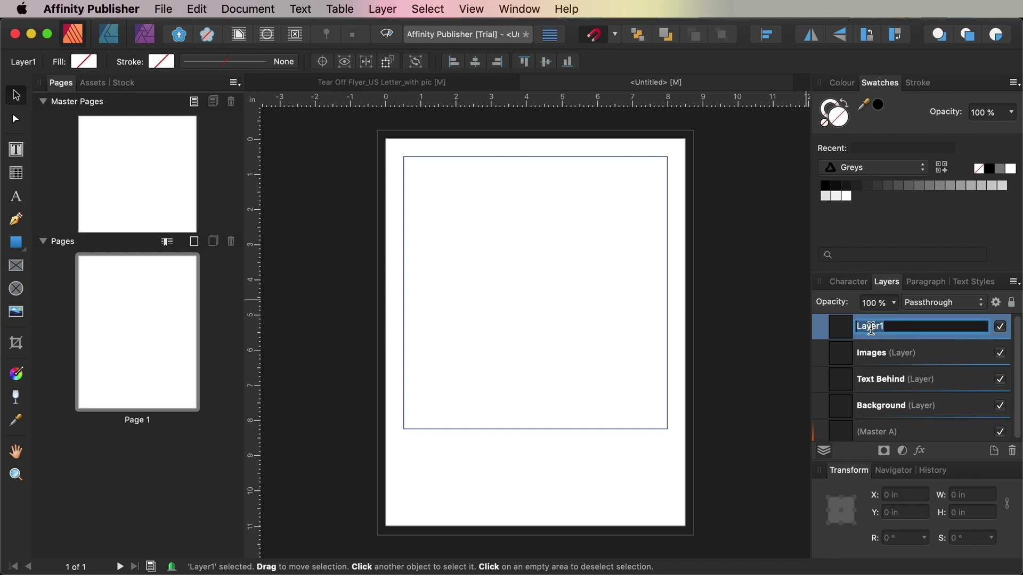
type("Text in Front")
key("Return")
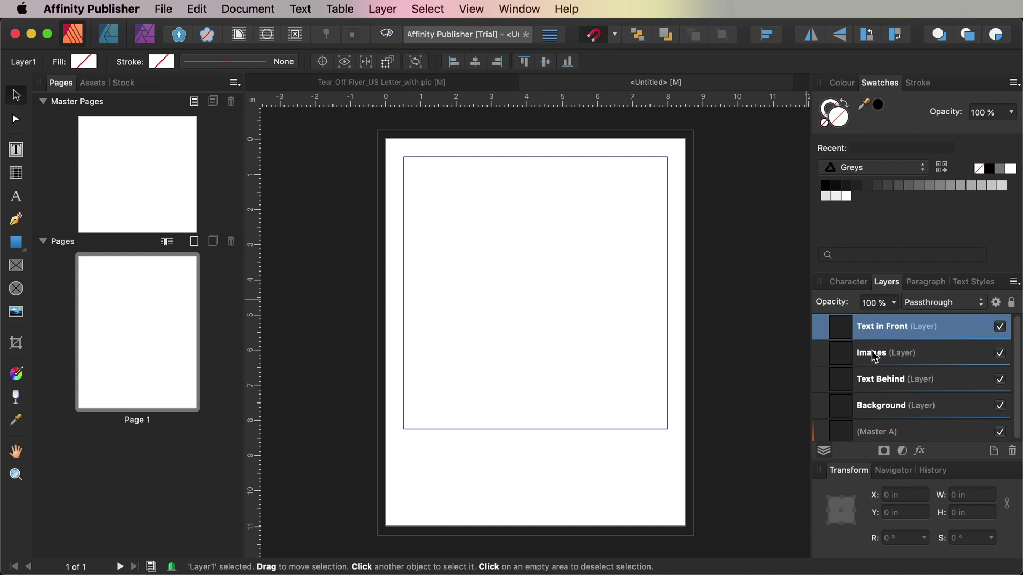
Lock the Text in Front, Images and Text Behind layers, and make Background the active layer.
left_click(961, 352, "shift")
left_click(956, 381, "shift")
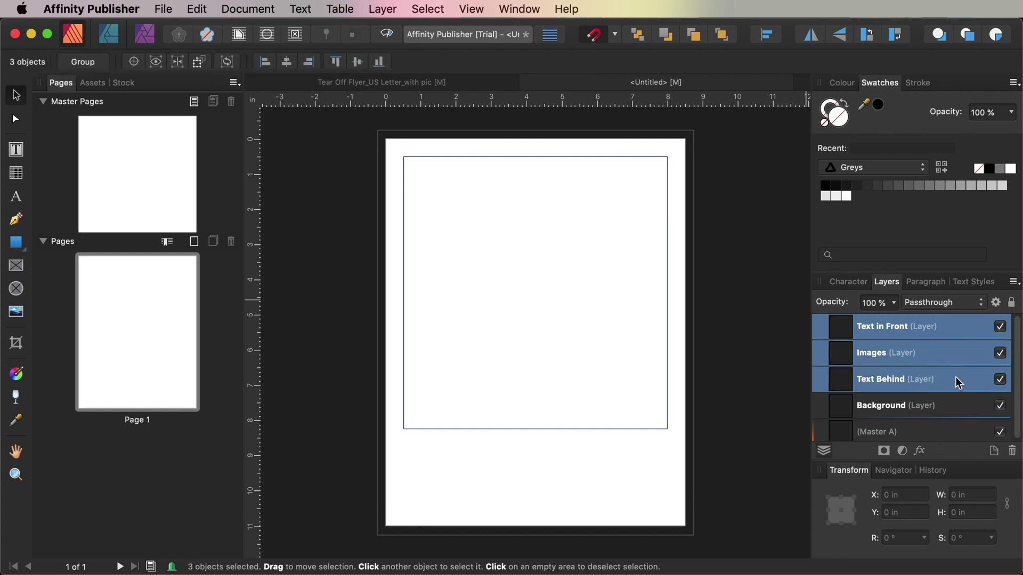
left_click(1012, 304)
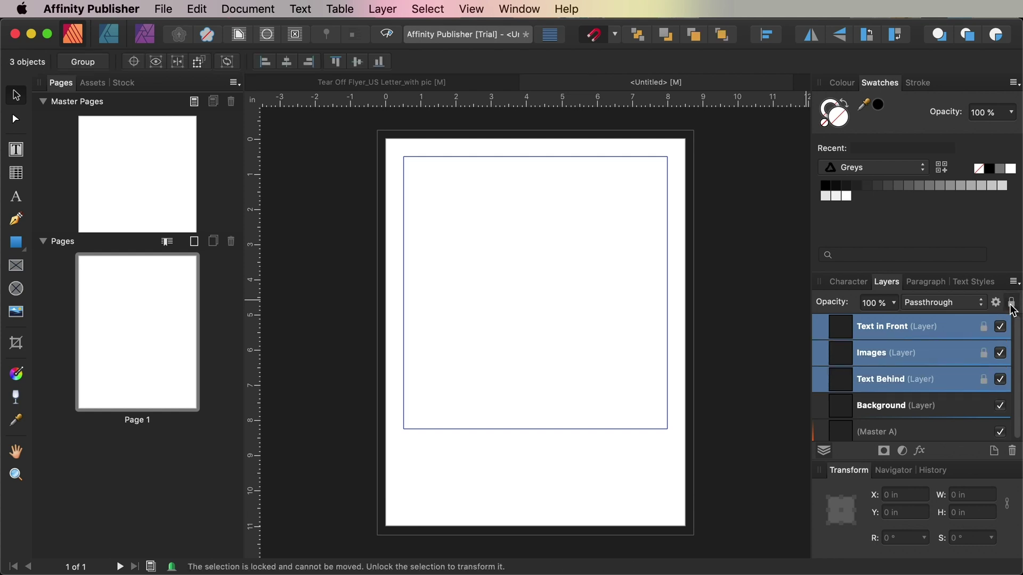
left_click(958, 408)
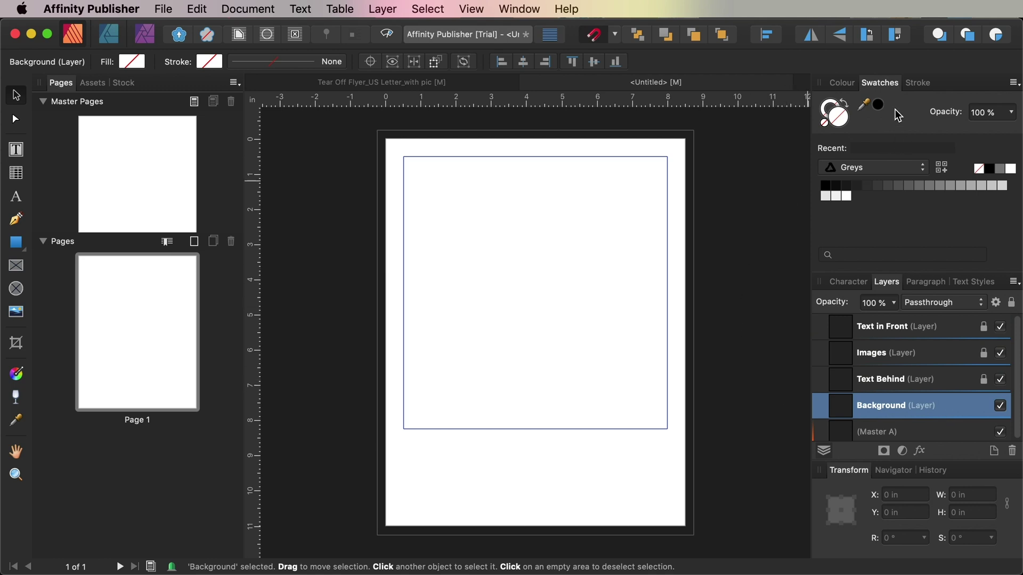
Start a new global colour and name it "Off-White".
left_click(1014, 83)
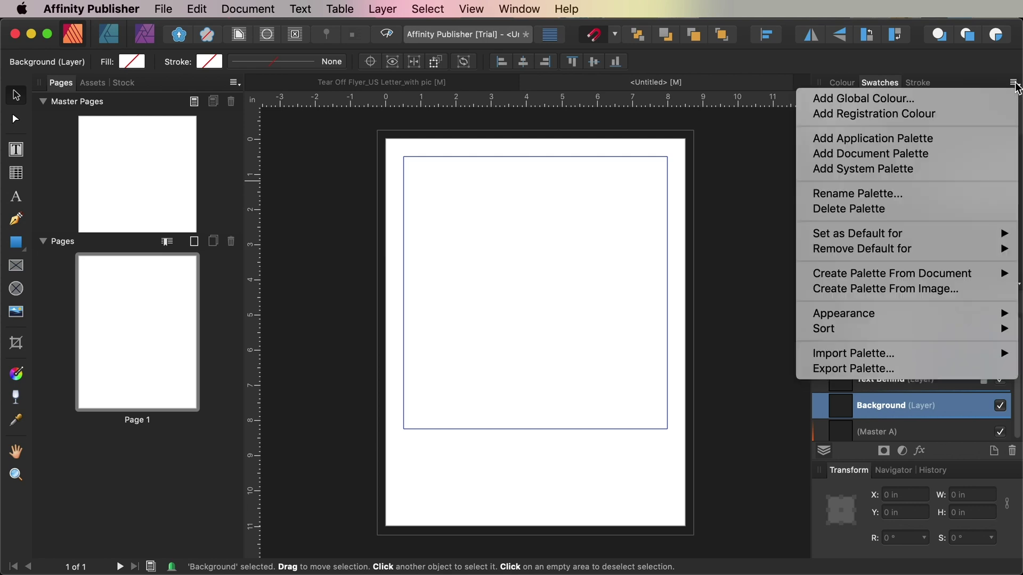
left_click(983, 99)
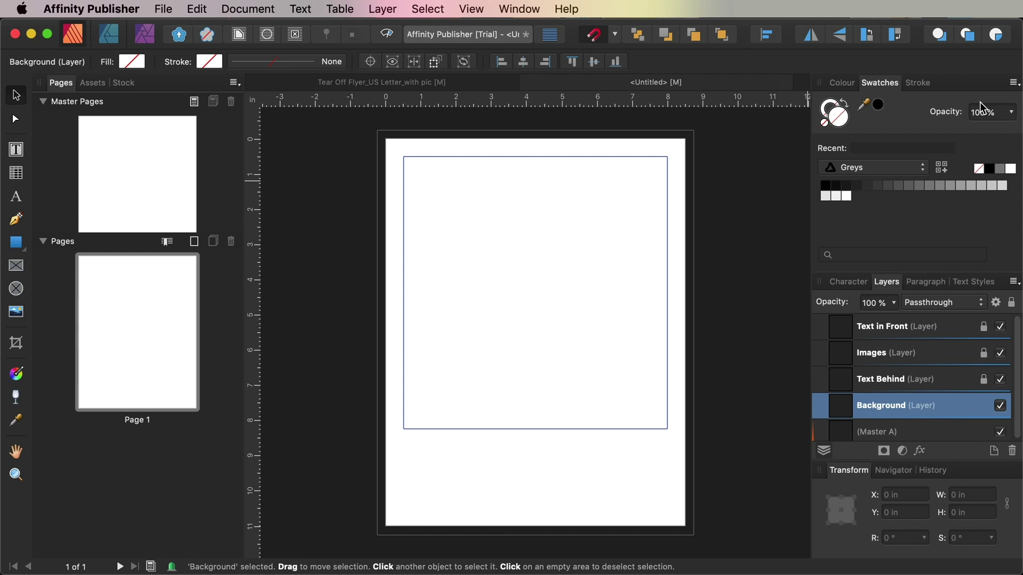
left_click_drag(521, 137, 548, 166)
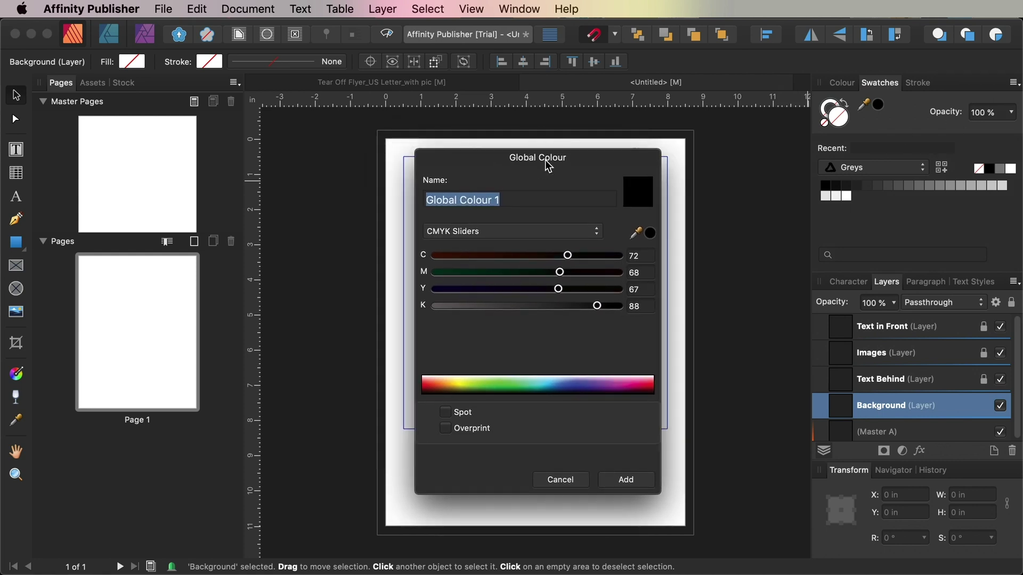
type("Off-White")
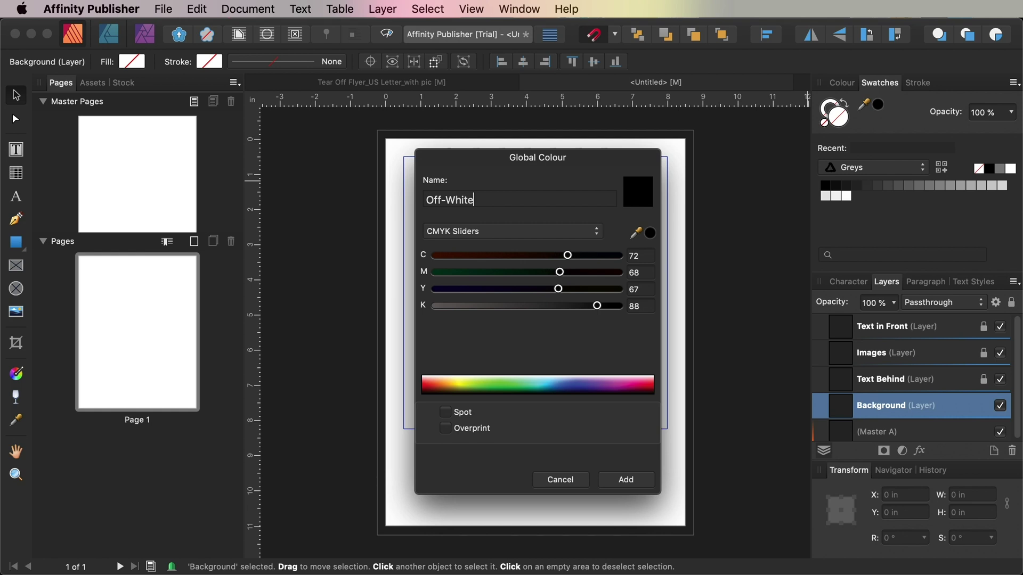
Define the Off-White global colour as C 3, M 1, Y 4, K 0 and add it to the document.
left_click(642, 256)
type("3")
key("Tab")
type("0")
key("Tab")
type("4")
key("Tab")
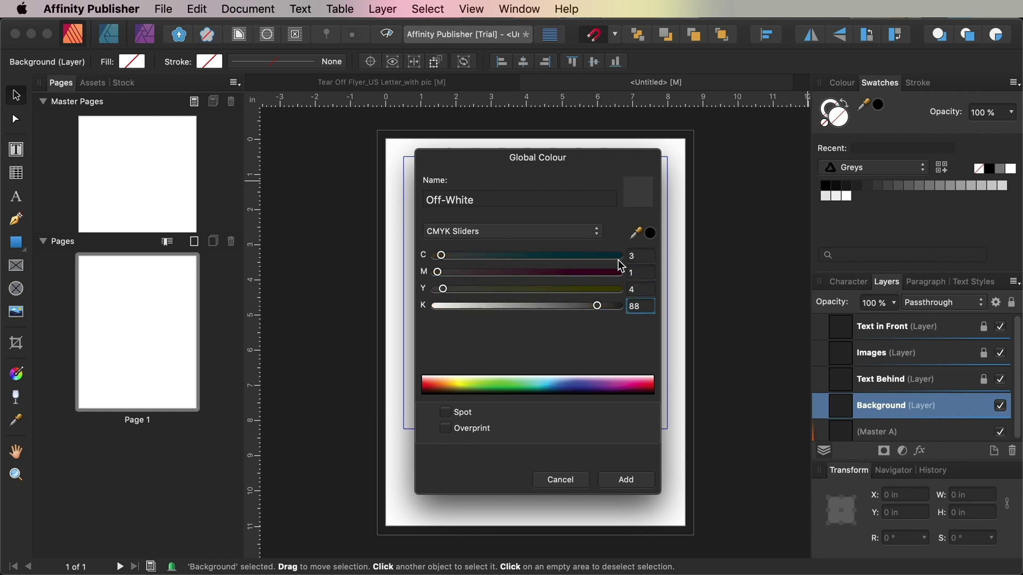
type("0")
key("Tab")
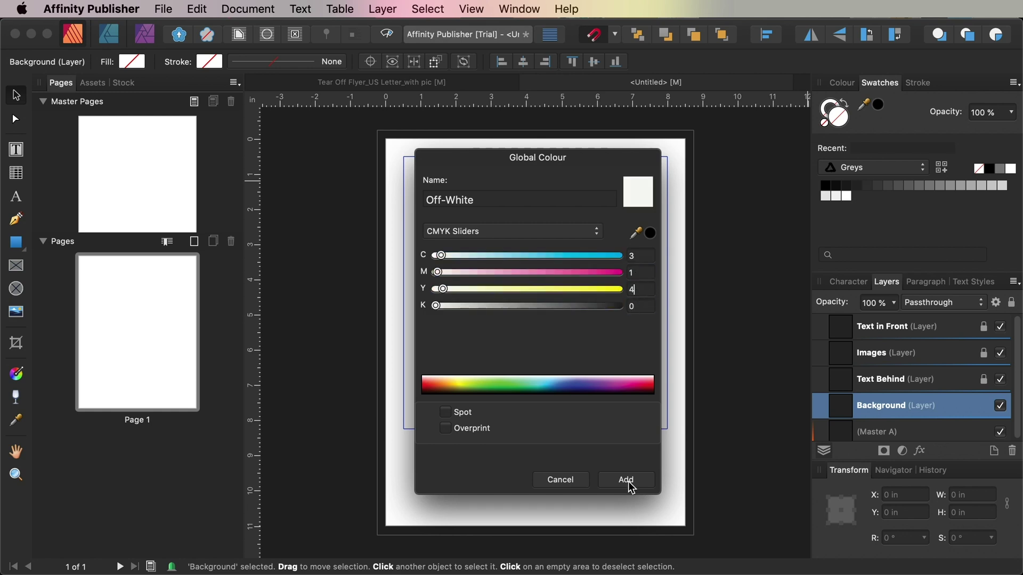
left_click(627, 479)
Create a global colour named "Dark Yellow" with C 4, M 44, Y 90, K 0 and add it to the document.
left_click(1014, 82)
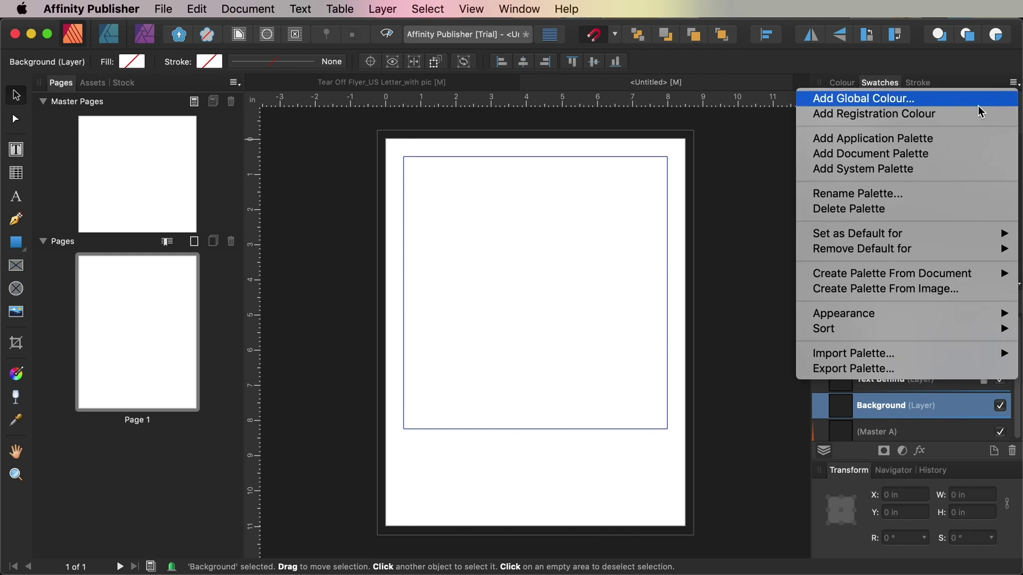
left_click(977, 97)
type("Dark Yellow")
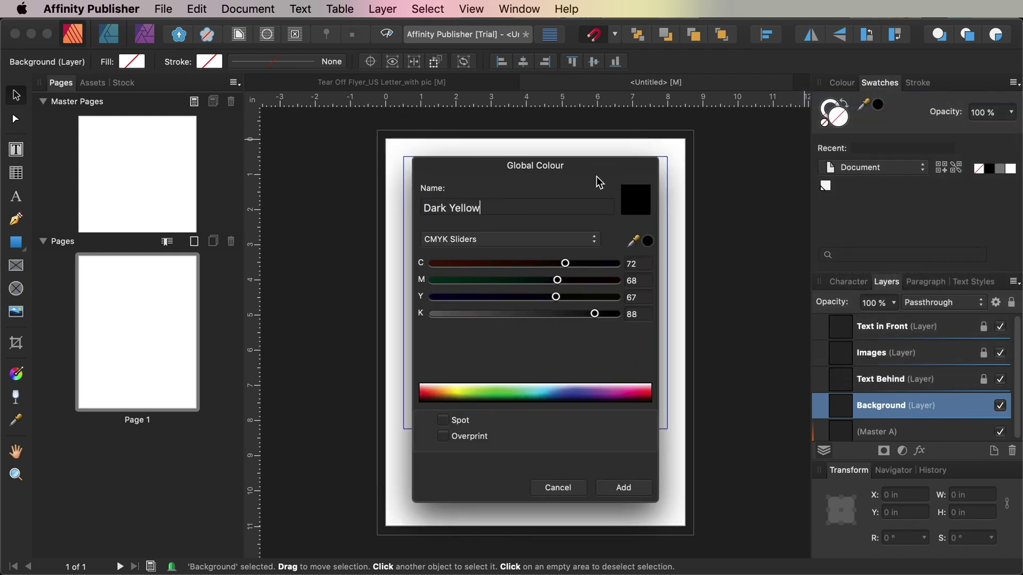
key("Tab")
type("4")
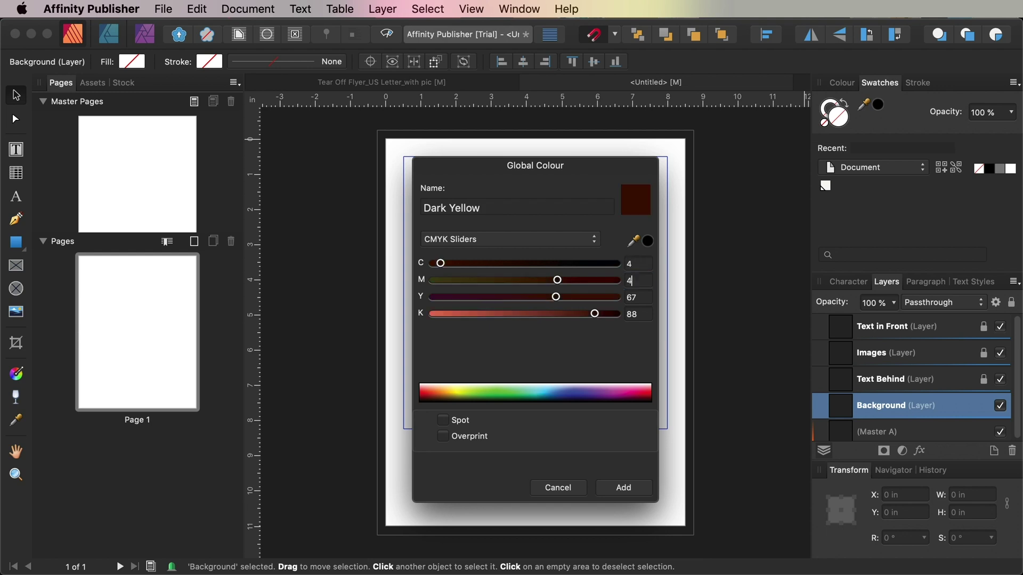
key("Tab")
type("90")
key("Tab")
type("0")
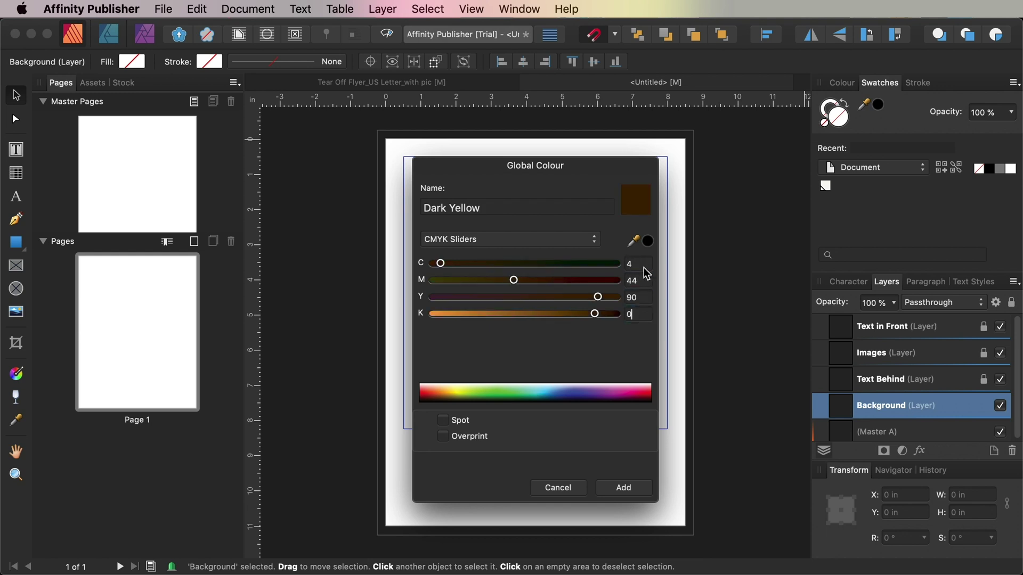
left_click(640, 300)
left_click(619, 488)
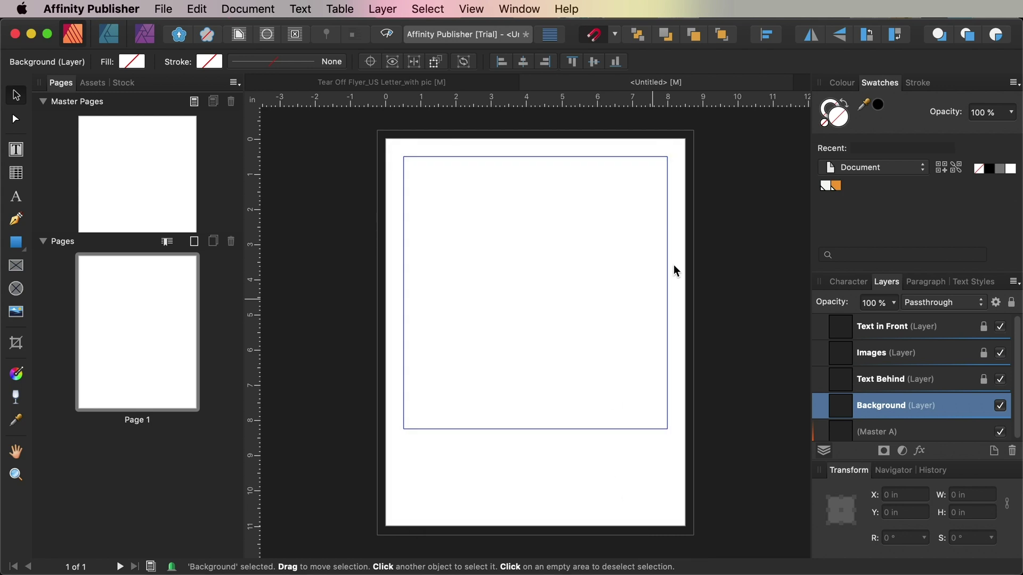
Create a global colour named "Medium Yellow" with C 0, M 35, Y 81, K 0 and add it to the document.
left_click(1014, 82)
left_click(868, 96)
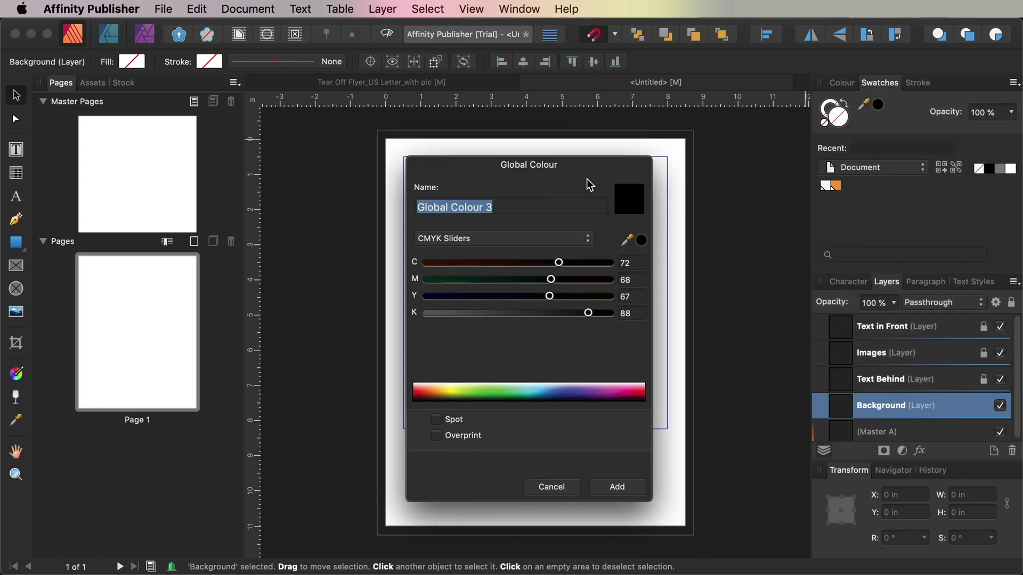
type("Medium Yellow")
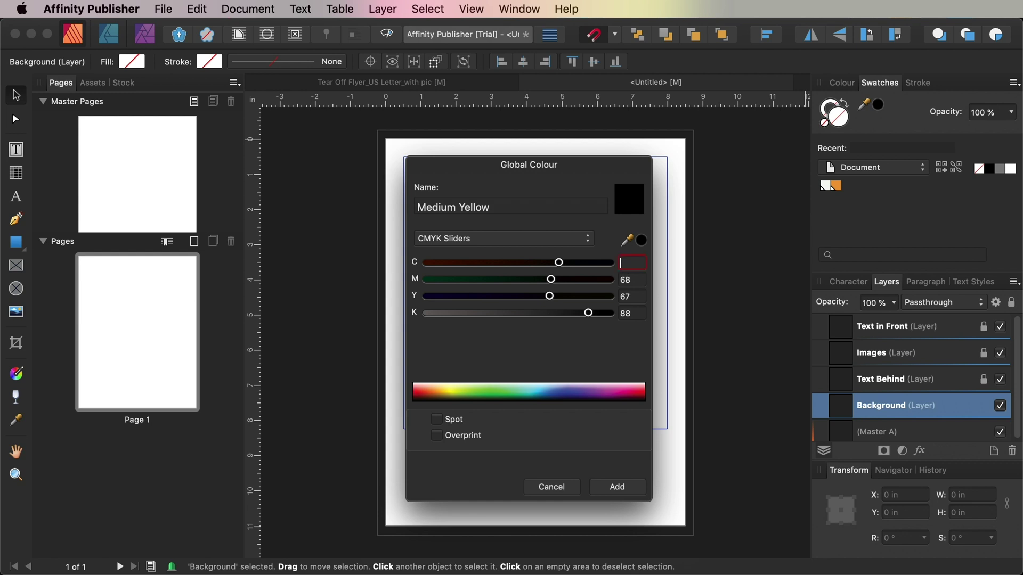
type("0")
key("Tab")
type("35")
key("Tab")
type("81")
key("Tab")
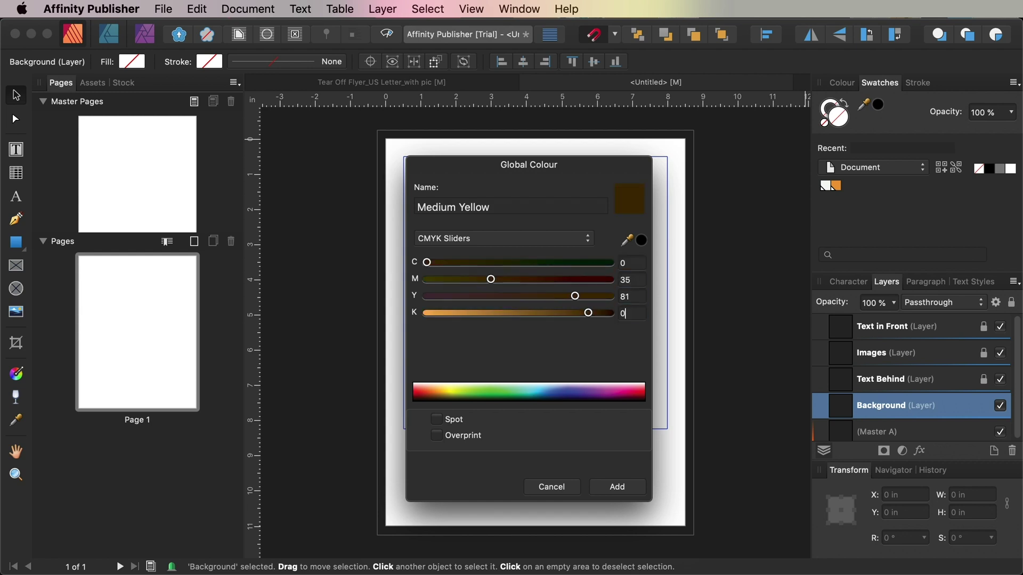
type("0")
key("Tab")
left_click(621, 489)
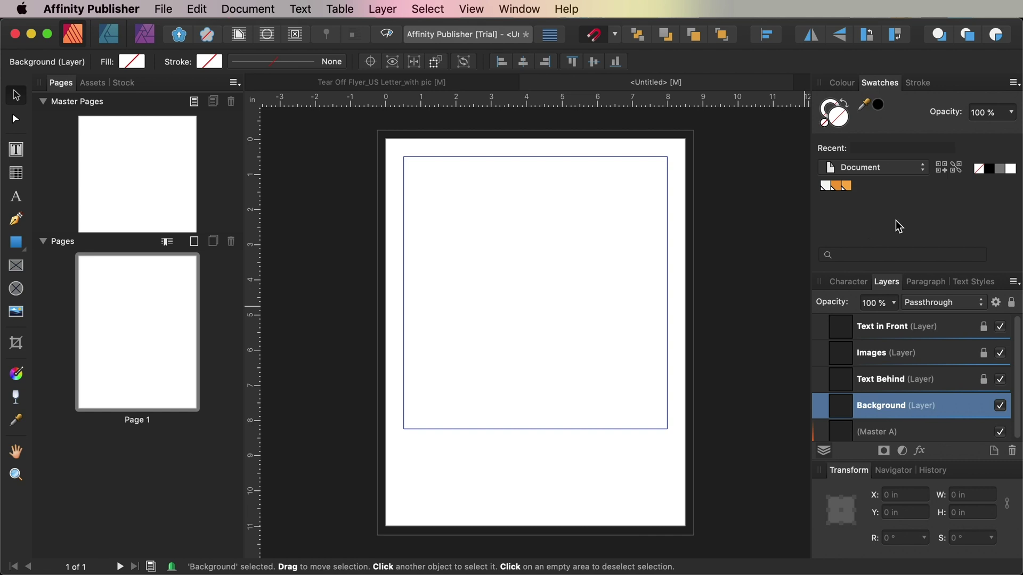
Create a global colour named "Pale Yellow" with C 0, M 28, Y 72, K 0 and add it to the document.
left_click(1015, 86)
left_click(883, 95)
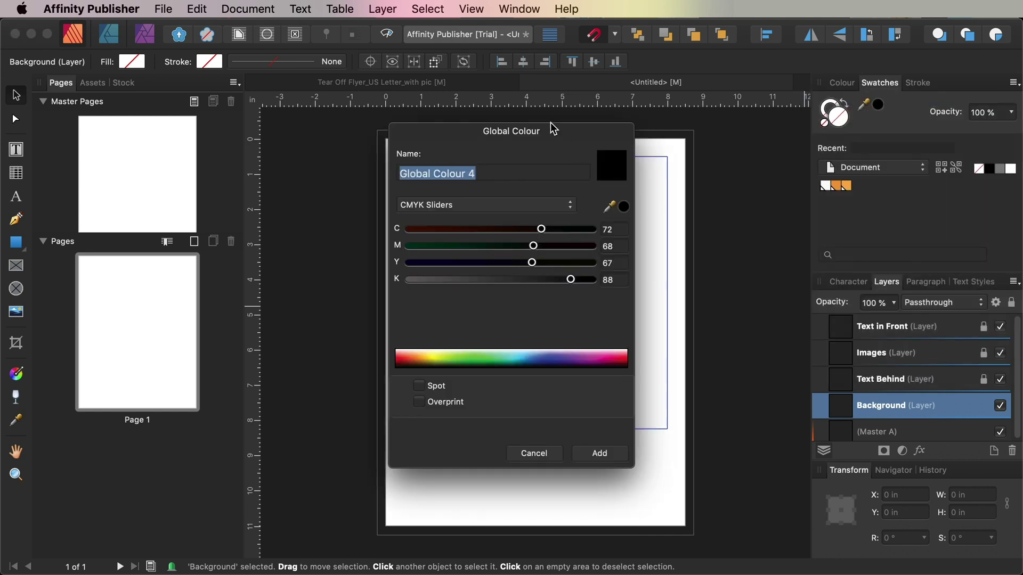
left_click_drag(551, 128, 576, 167)
type("Pale Yellow")
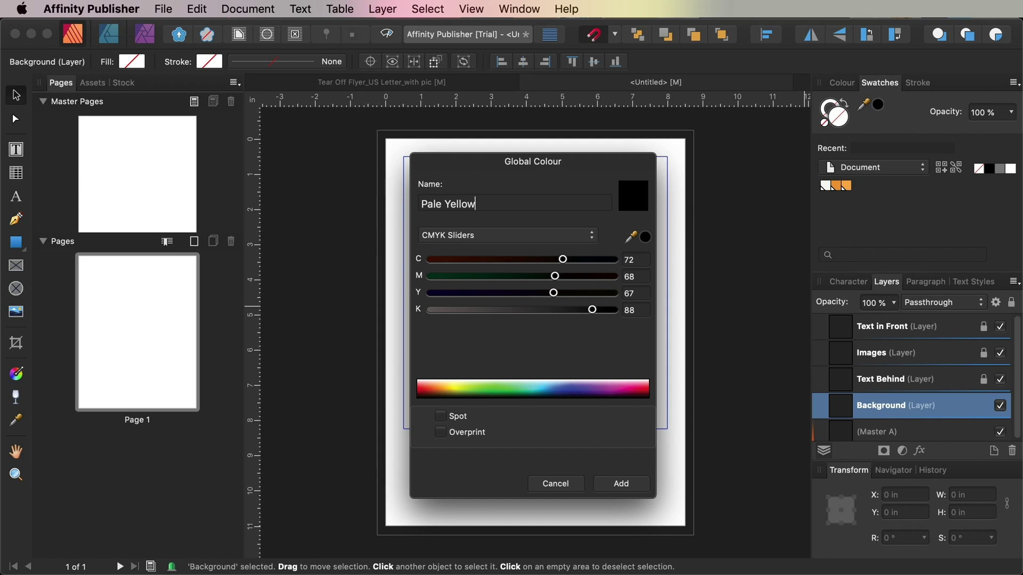
key("Tab")
type("0")
key("Tab")
type("28")
key("Tab")
type("72")
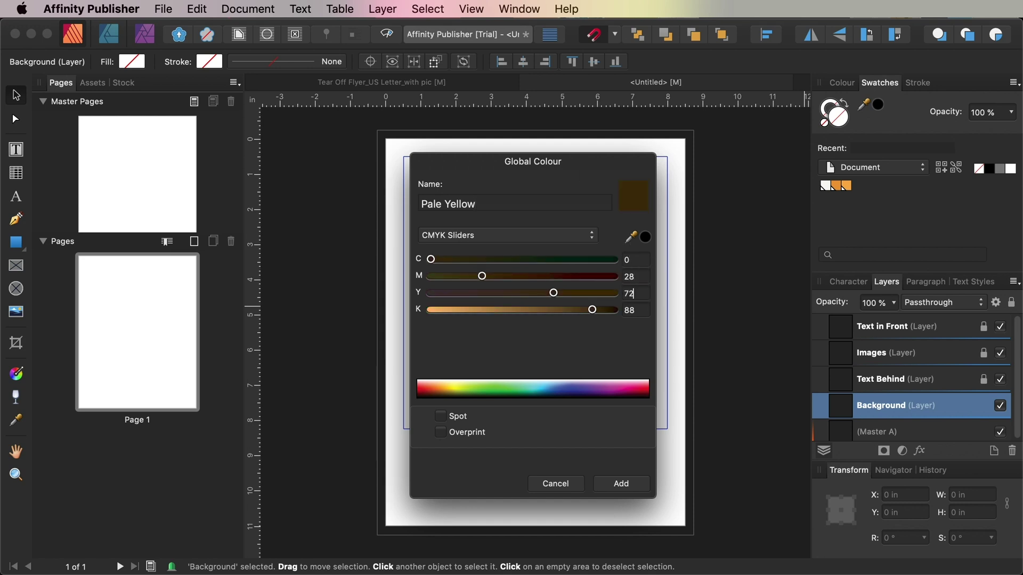
key("Tab")
type("0")
key("Tab")
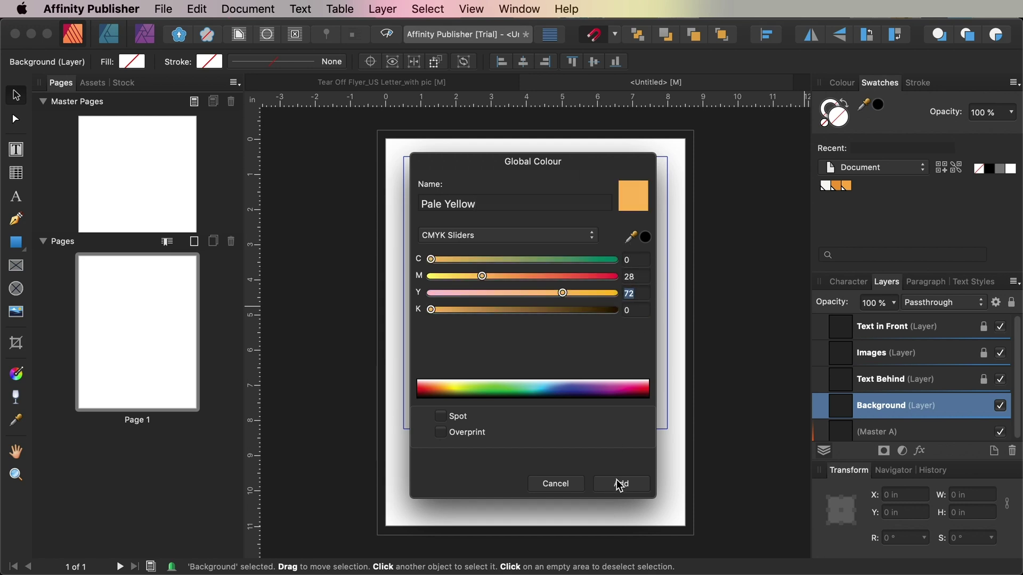
left_click(620, 483)
Create a global colour named "Purple" with C 76, M 78, Y 0, K 0 and add it to the document.
left_click(1016, 85)
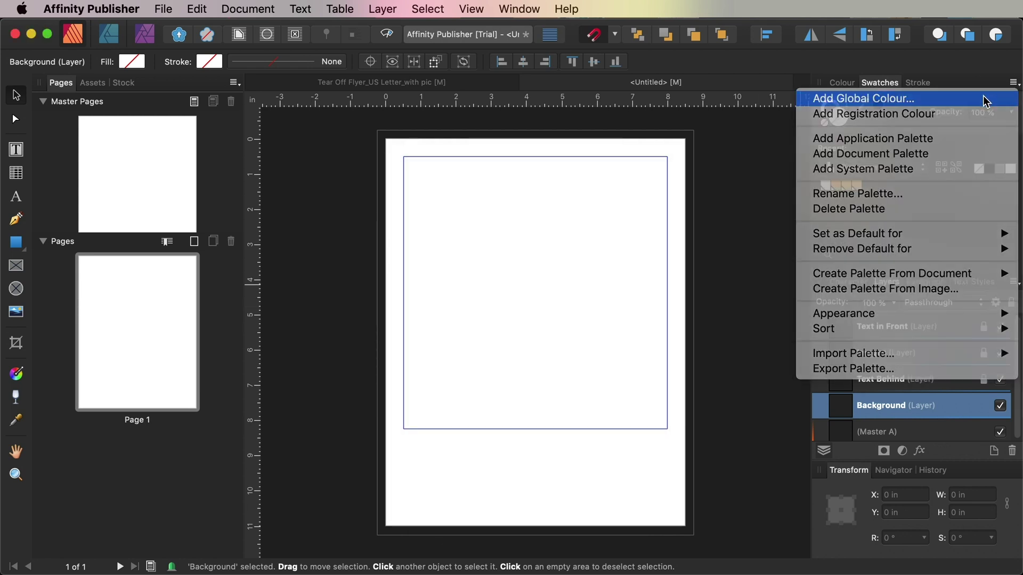
left_click(981, 98)
type("Purple")
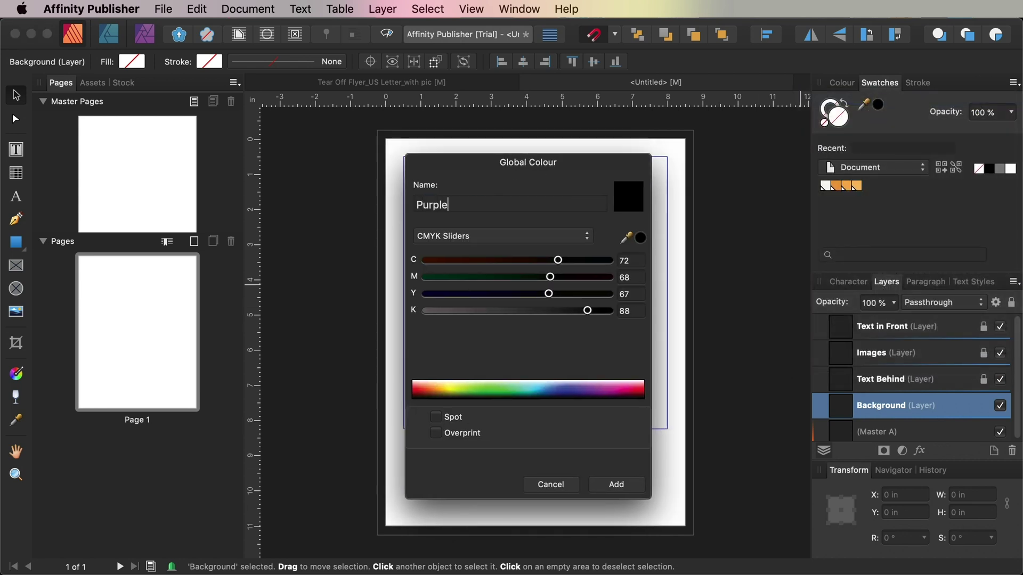
key("Tab")
type("7")
key("Tab")
type("78")
key("Tab")
type("0")
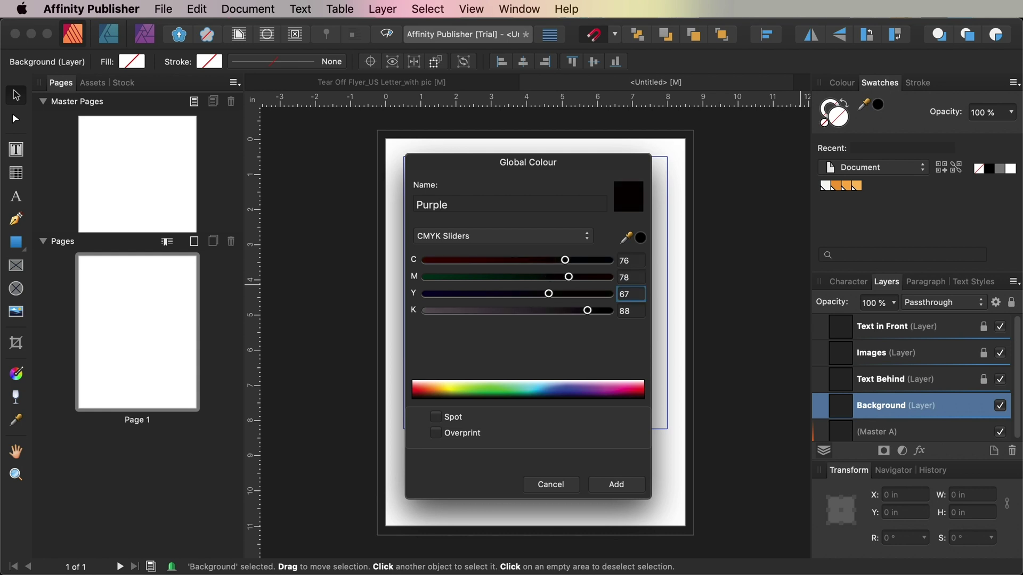
key("Tab")
type("0")
left_click(630, 294)
left_click(616, 485)
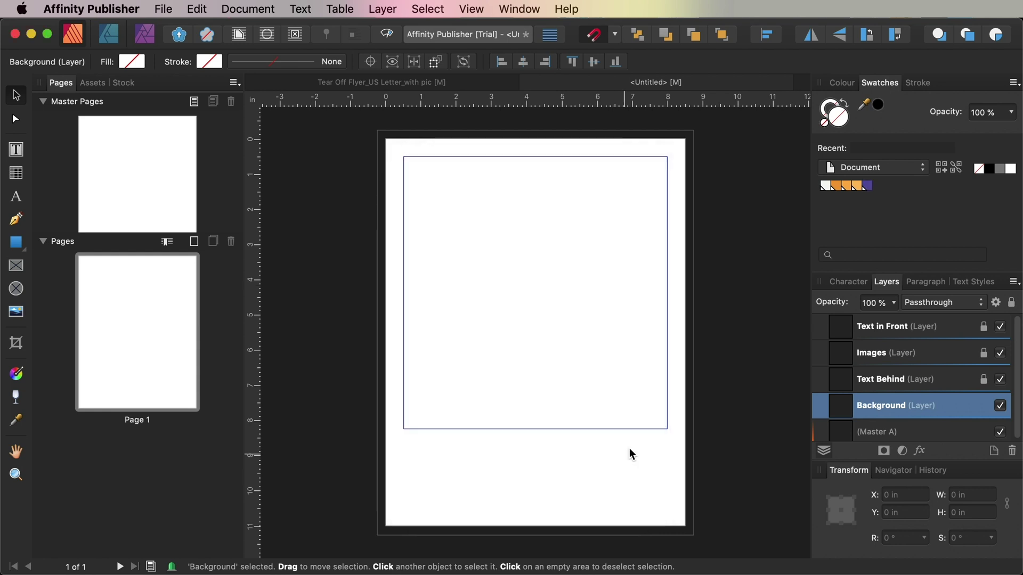
Create a global colour named "Dark Purple" with C 92, M 100, Y 7, K 2 and add it to the document.
left_click(1015, 82)
left_click(858, 112)
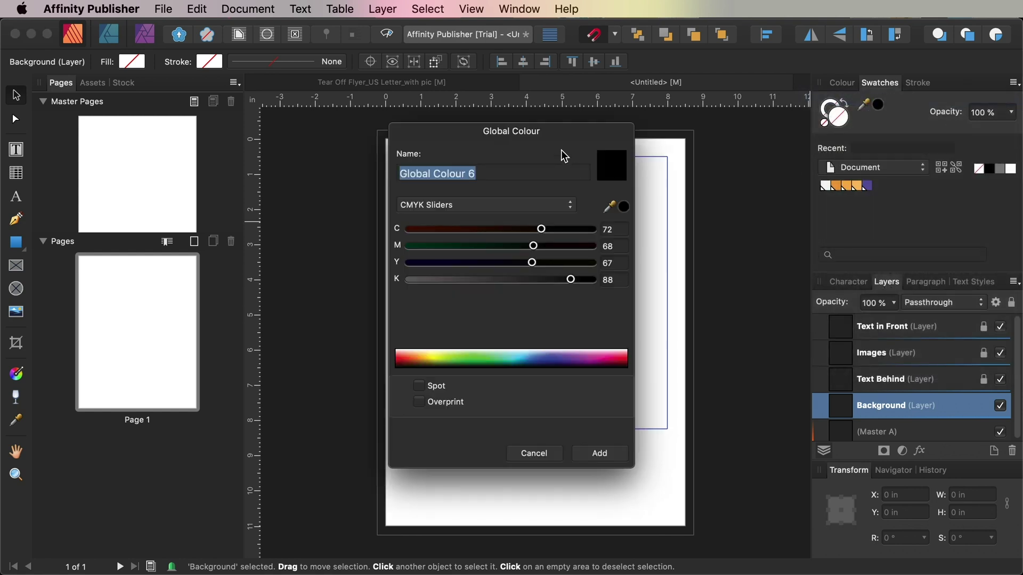
left_click_drag(584, 177, 583, 171)
type("Dark Purple")
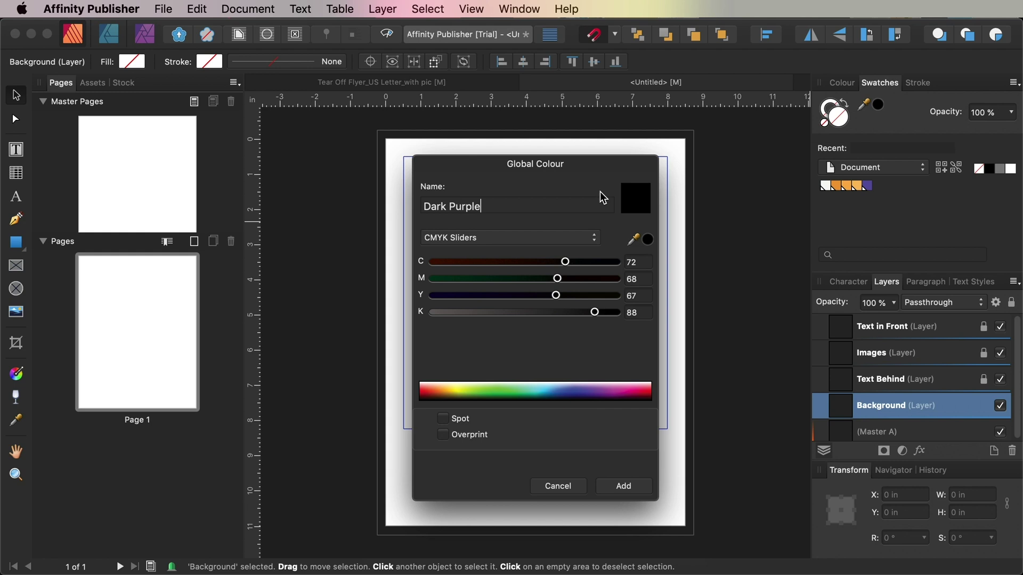
key("Tab")
type("92")
key("Tab")
type("1")
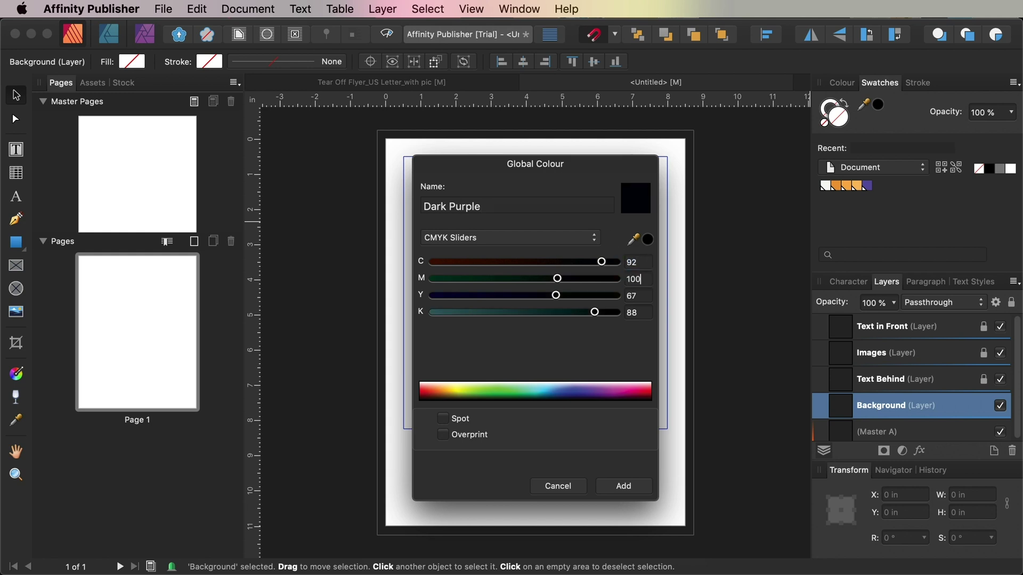
key("Tab")
type("7")
key("Tab")
type("2")
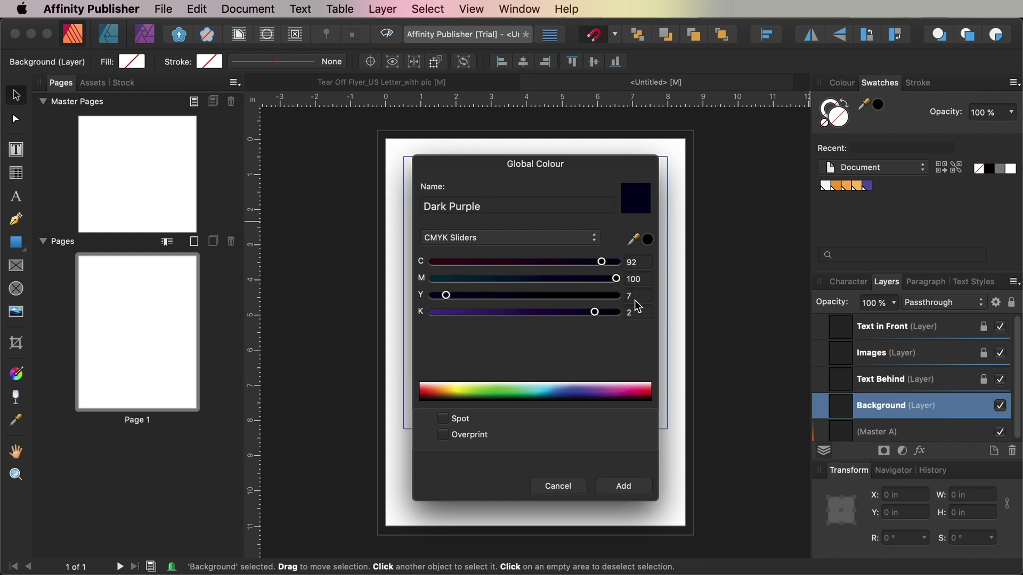
left_click(635, 297)
left_click(623, 486)
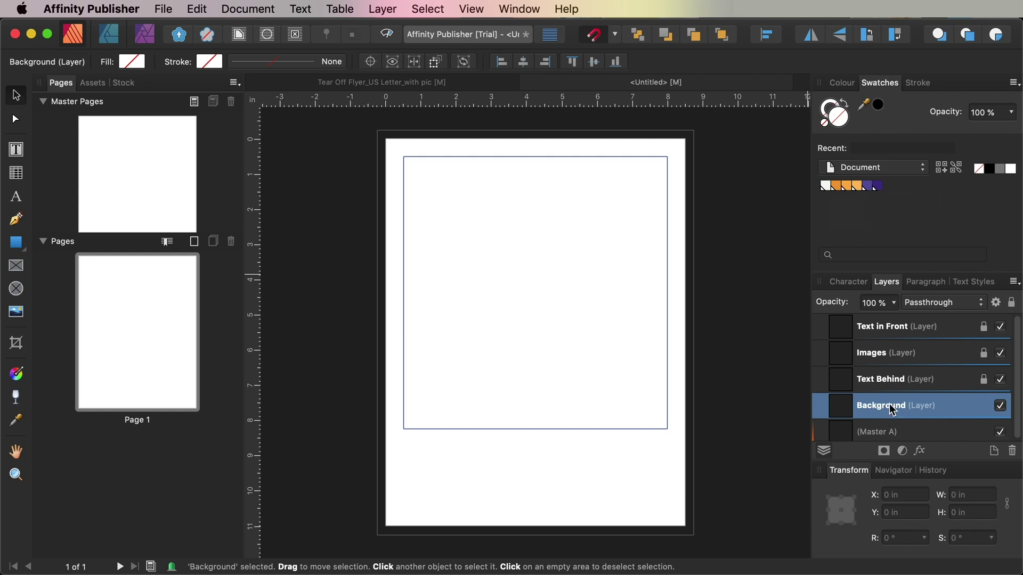
Draw a 9 × 11.5 in rectangle covering the page out to the bleed on the Background layer and fill it with Medium Yellow.
left_click(422, 188)
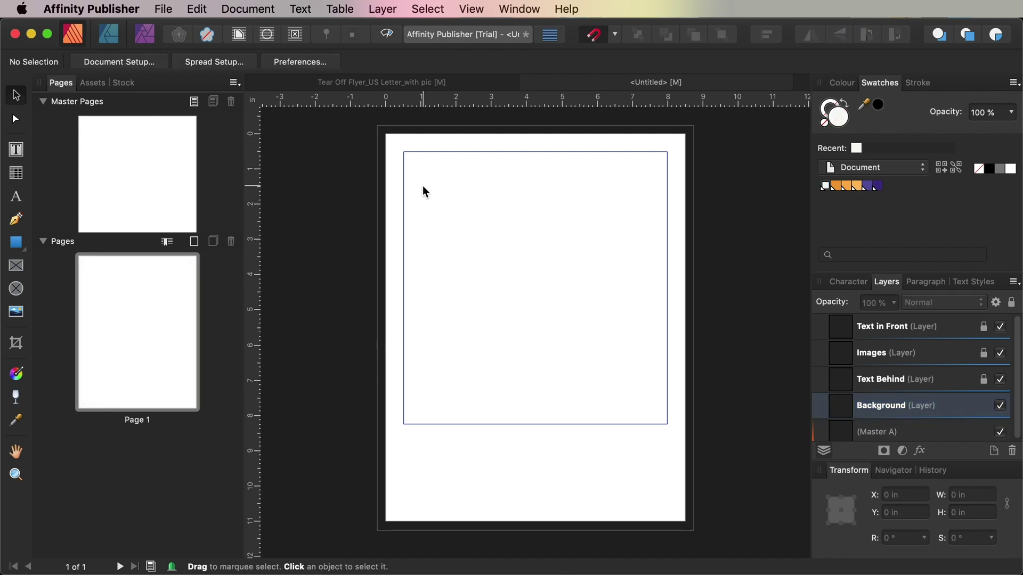
left_click(16, 244)
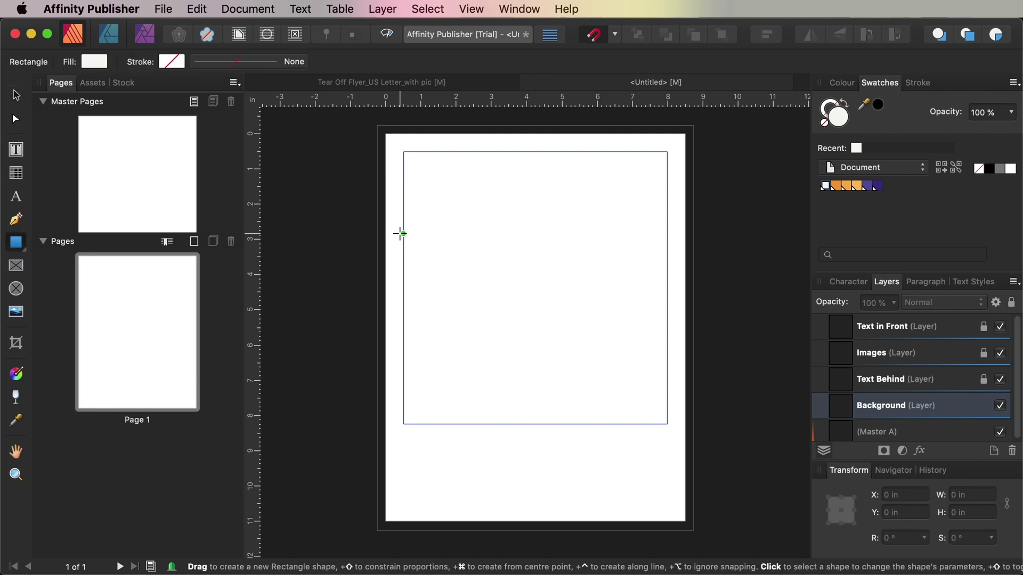
mouse_move(377, 124)
left_mouse_down()
mouse_move(612, 450)
mouse_move(694, 530)
left_mouse_up()
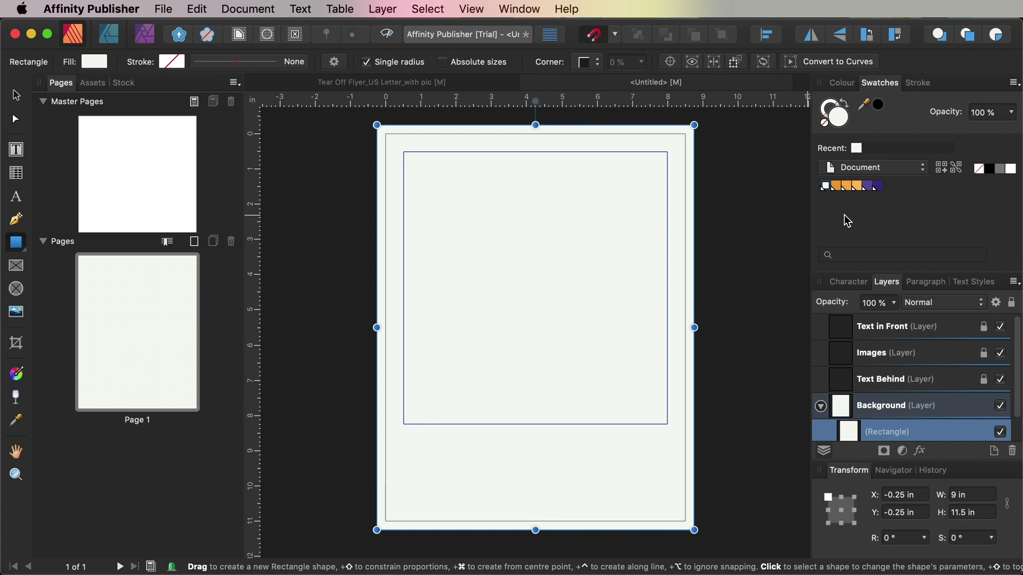
left_click(850, 187)
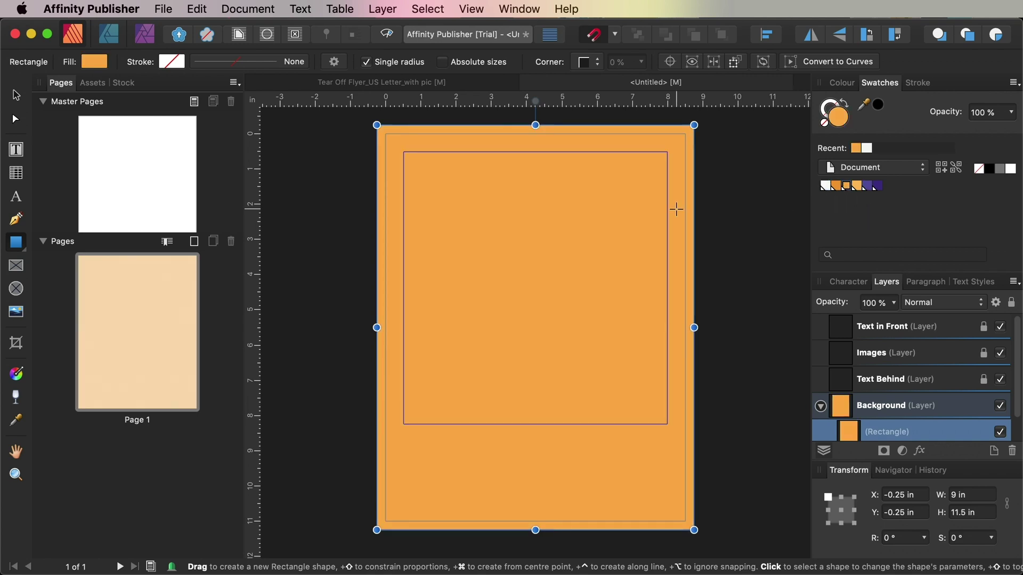
left_click(16, 95)
left_click(345, 193)
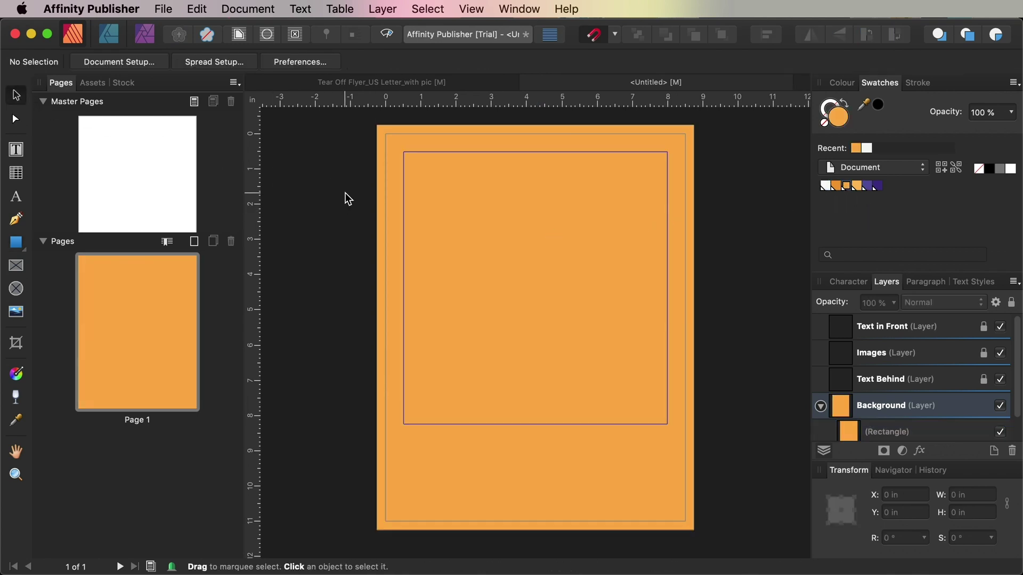
Lock and collapse the Background layer, and unlock the Text Behind layer as the active one.
left_click(971, 406)
left_click(1012, 303)
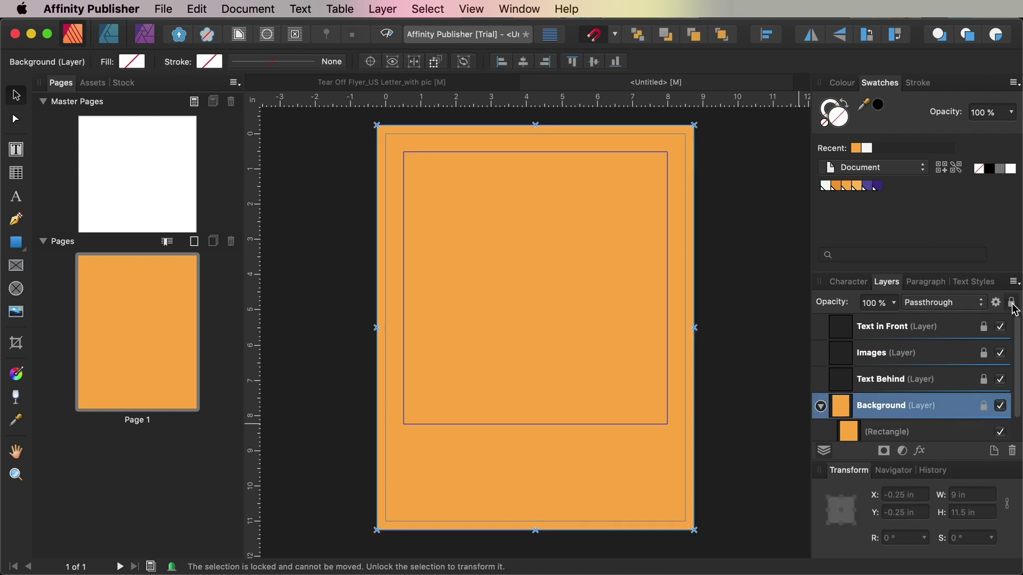
left_click(965, 381)
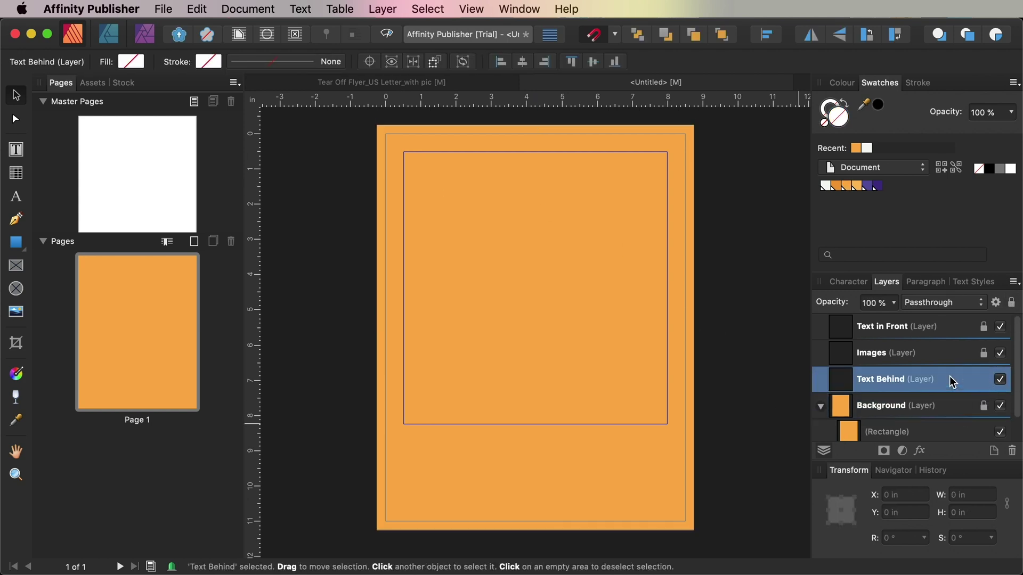
left_click(822, 406)
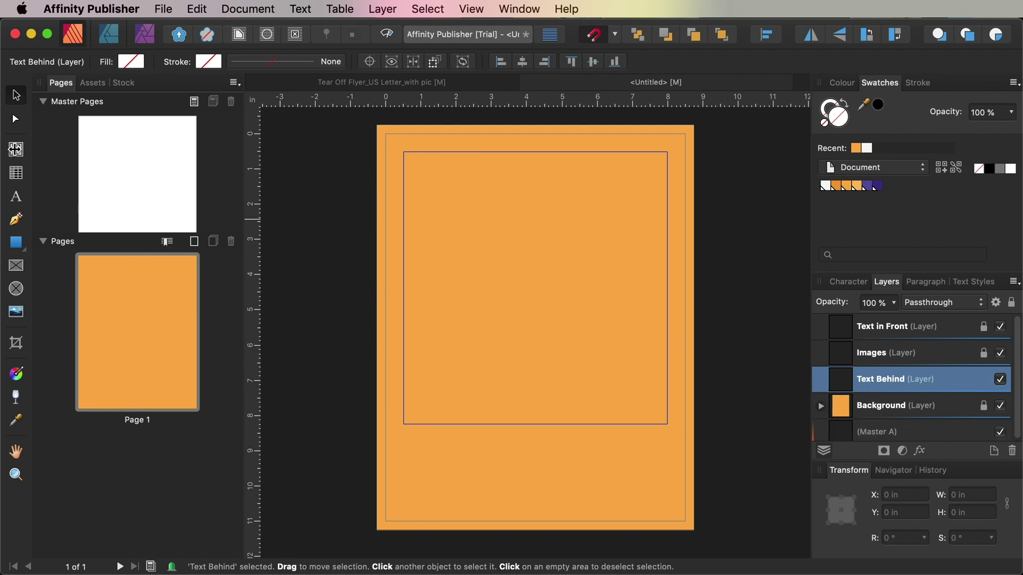
Add a text frame about 3.2 × 2 in from the page's left margin reading "Ellie's Friendly Dog Walking Service" over three lines.
key("t")
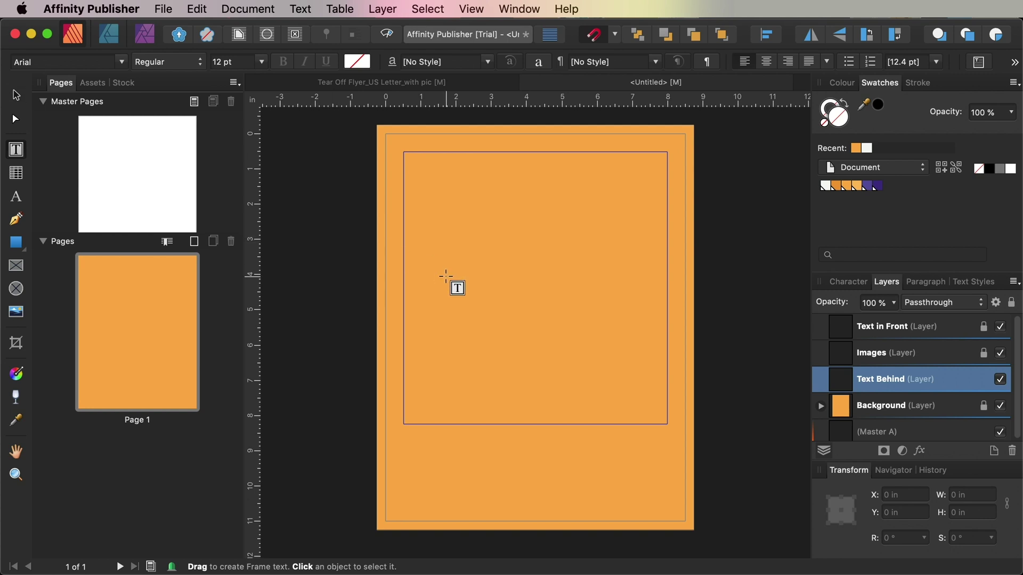
left_click_drag(404, 301, 516, 371)
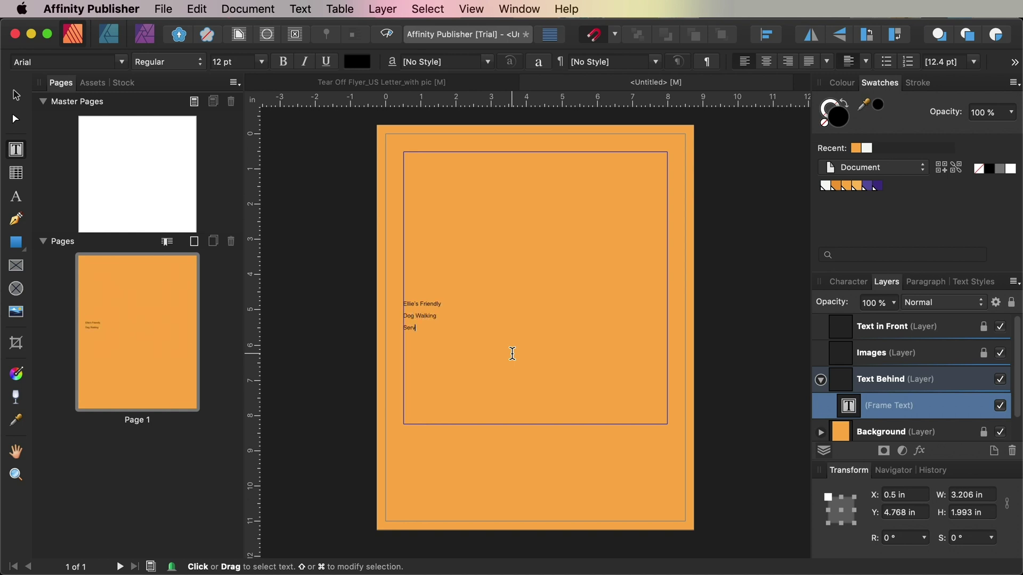
Set all three lines of the title text in the Lumber font at 30 pt.
left_click_drag(428, 330, 386, 305)
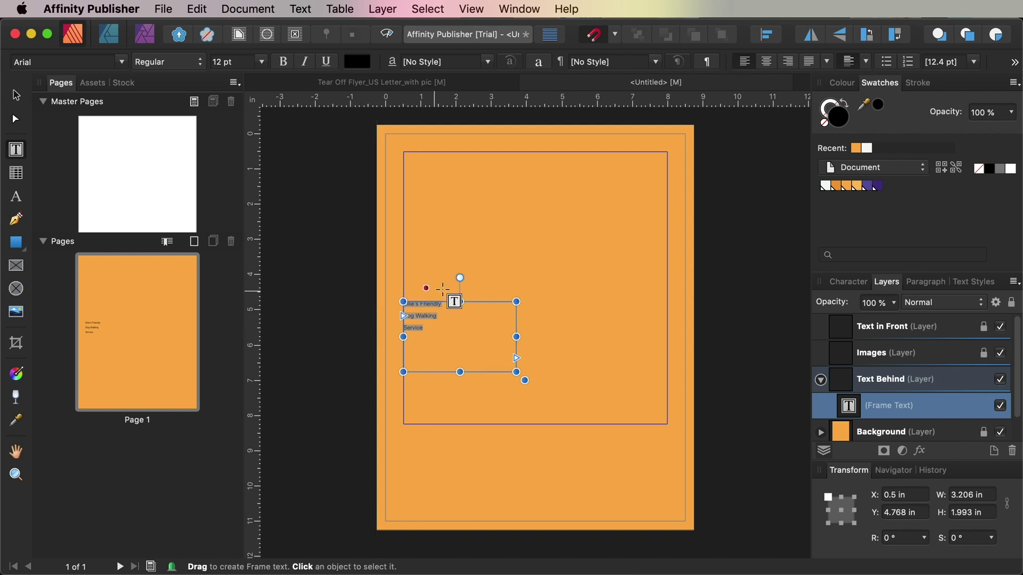
left_click(850, 284)
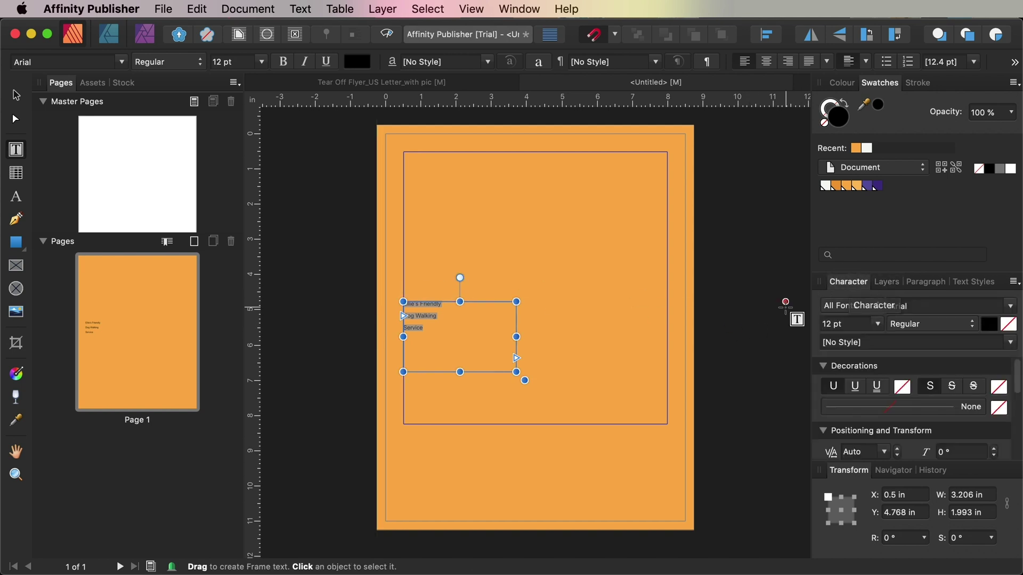
left_click(1011, 307)
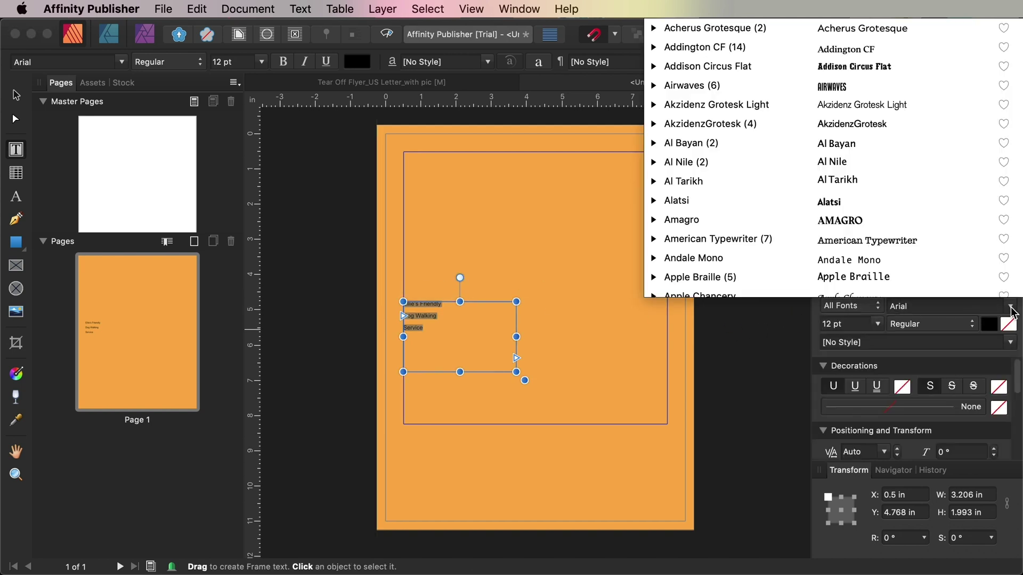
type("lumber")
key("Return")
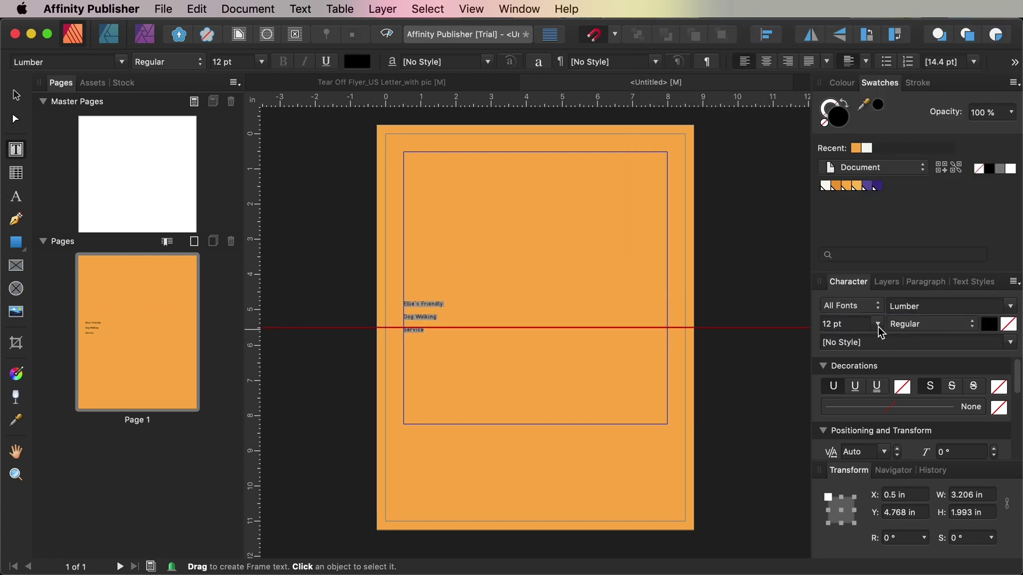
left_click(877, 324)
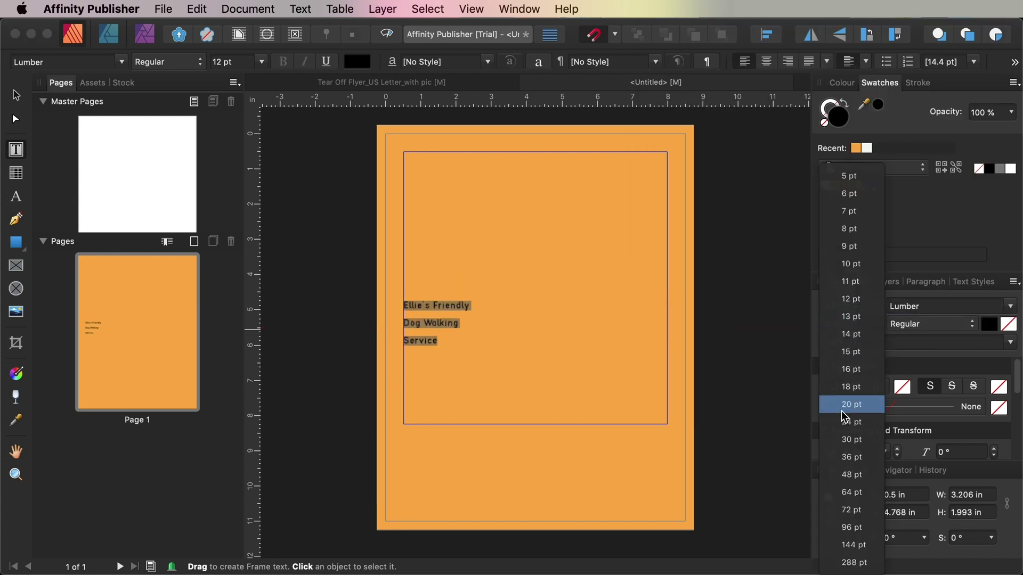
left_click(851, 440)
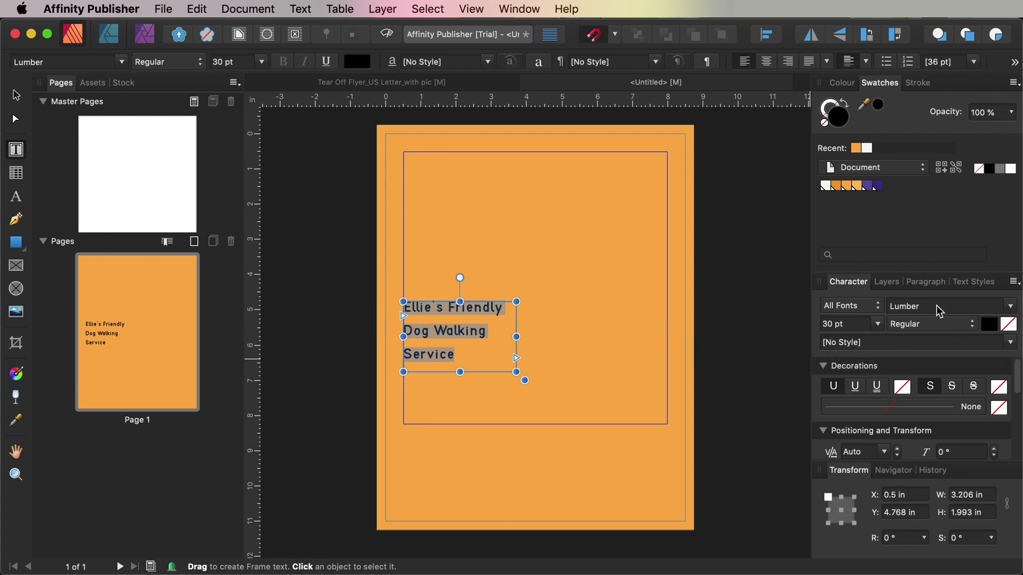
Centre-align the title text and set it in all caps.
left_click(925, 282)
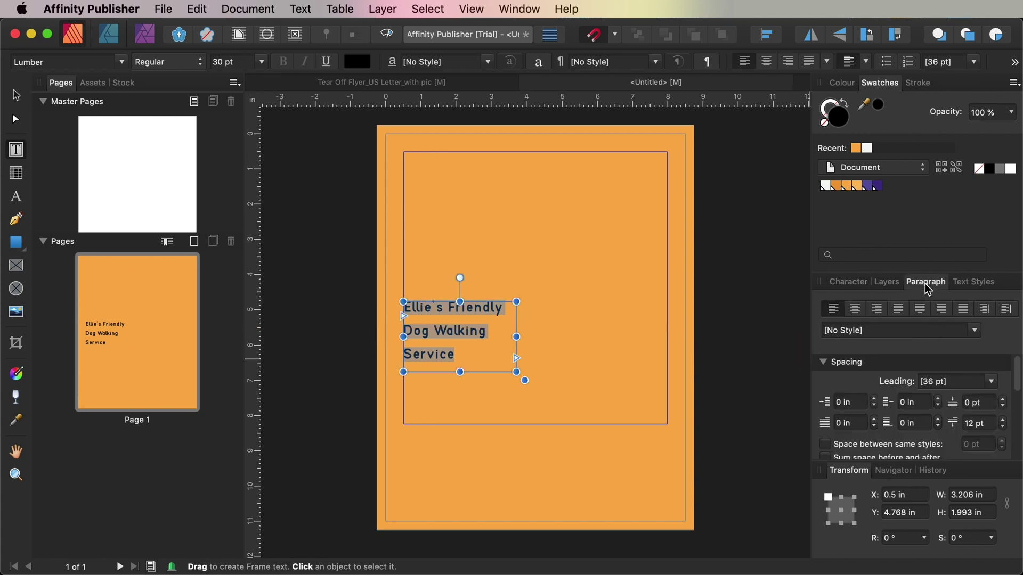
left_click(856, 311)
left_click(847, 281)
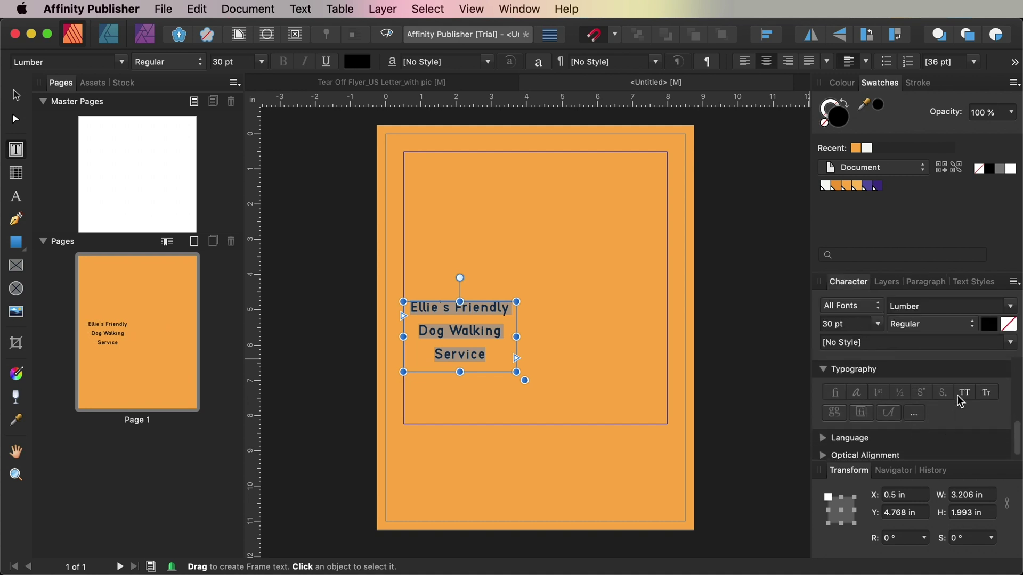
left_click(963, 394)
scroll(926, 409, "up", 2)
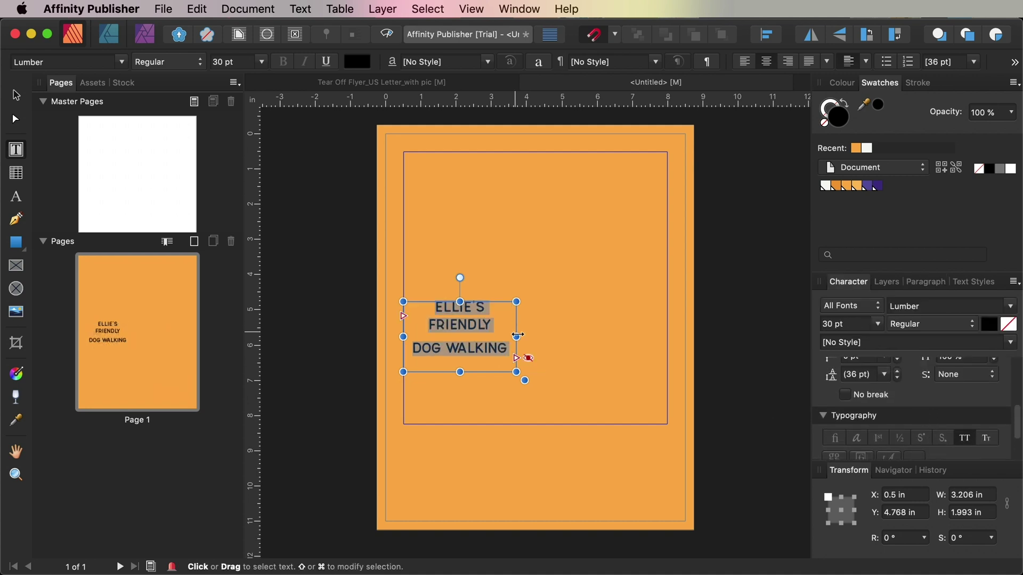
Widen the title frame to about 3.49 in so its first line fits, and colour all its text white.
left_click_drag(516, 337, 394, 304)
left_click(417, 330)
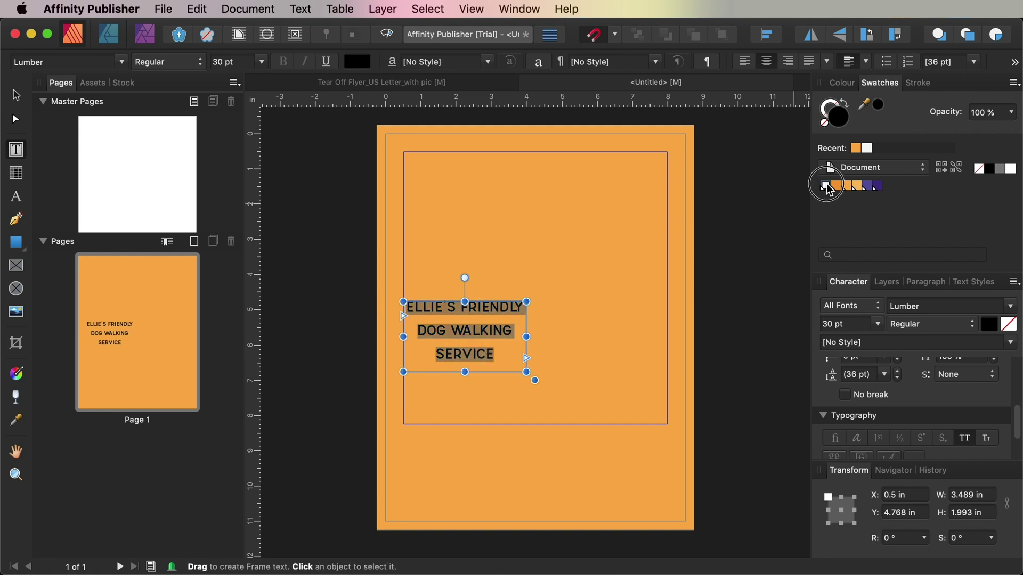
left_click(828, 186)
Tighten the title's line spacing with a leading override of 23 pt.
scroll(911, 384, "up", 2)
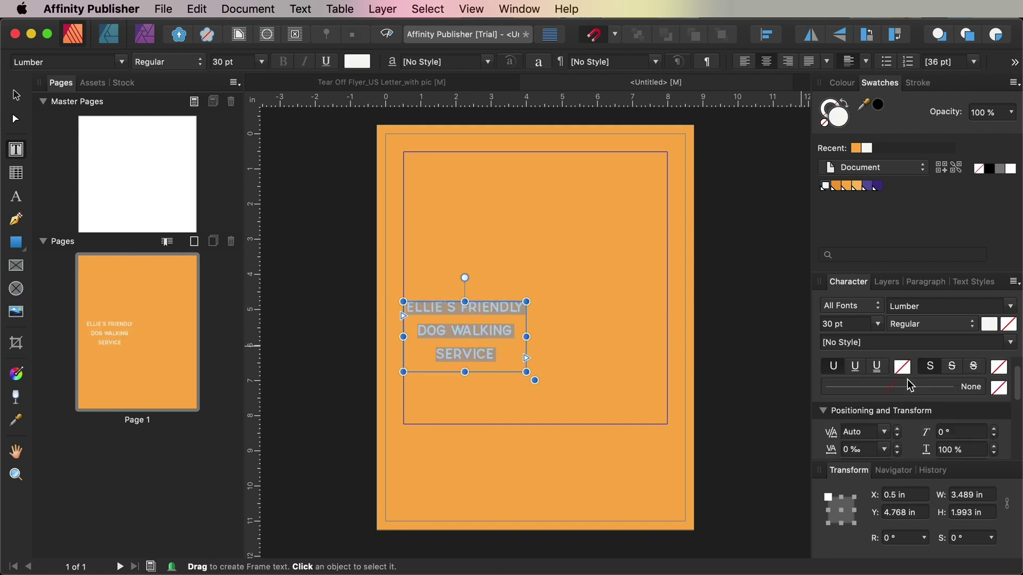
scroll(910, 385, "down", 2)
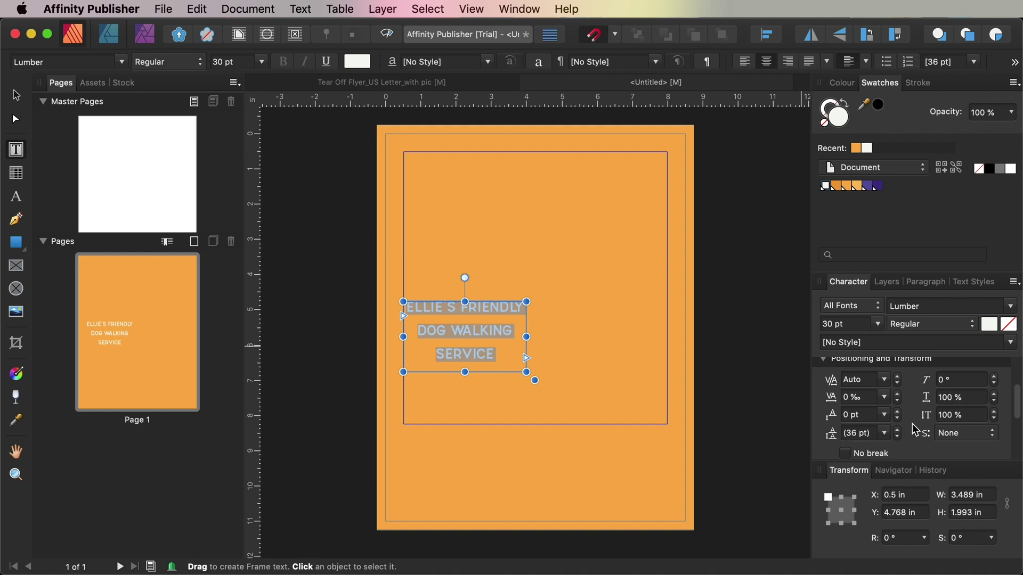
left_click(898, 437)
left_click(898, 440)
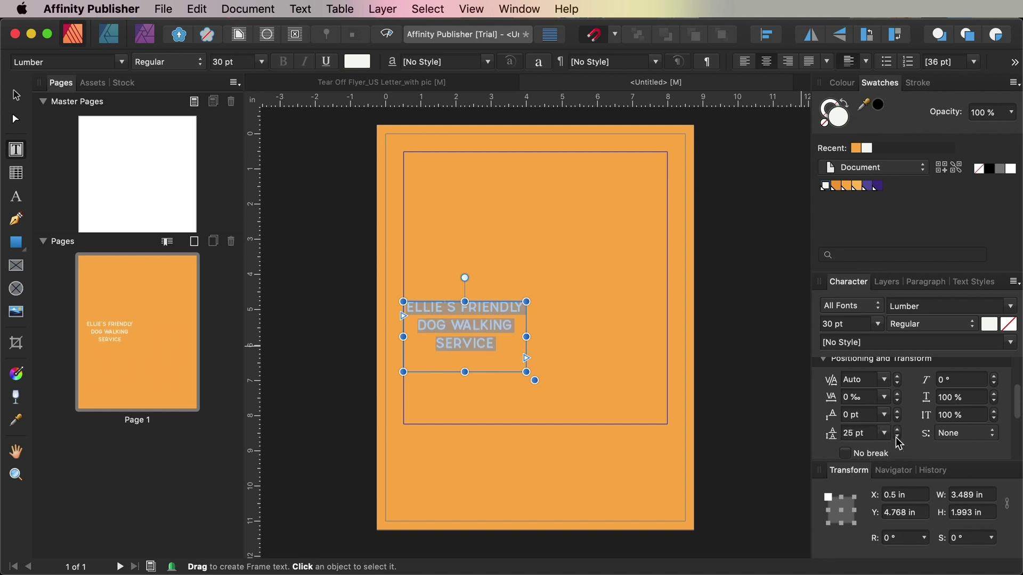
left_click(898, 440)
left_click(898, 440)
left_click(898, 440)
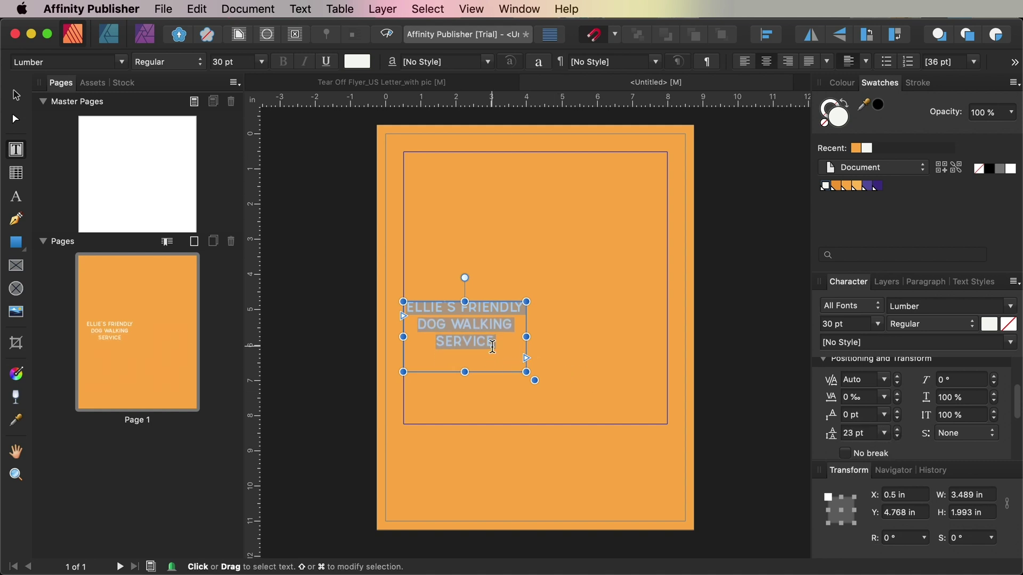
Shorten the title frame to about 1.49 in high and colour the "Dog Walking" line Dark Purple.
left_click_drag(465, 372, 468, 354)
left_click_drag(418, 324, 513, 325)
left_click(870, 186)
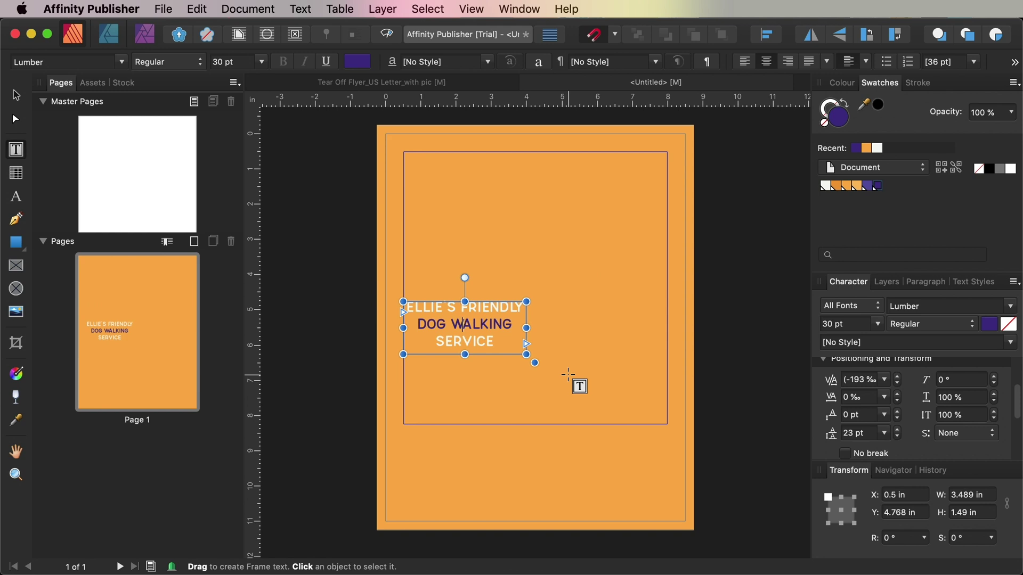
Copy the title's styled text into a new frame below it and replace the wording with "30% OFF", "YOUR FIRST WALK", "WITH THE CODE BELOW" on three lines.
left_click(412, 310)
left_click(405, 311)
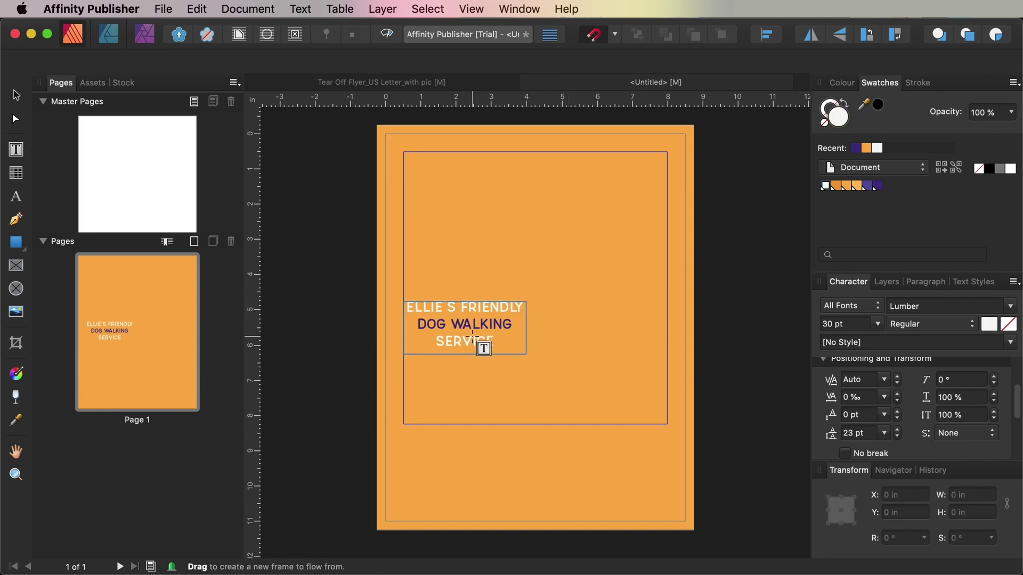
key("Escape")
left_click_drag(495, 343, 404, 310)
key("super+c")
mouse_move(403, 368)
left_mouse_down()
mouse_move(527, 406)
mouse_move(528, 418)
left_mouse_up()
key("super+v")
key("super+a")
type("30% OFF")
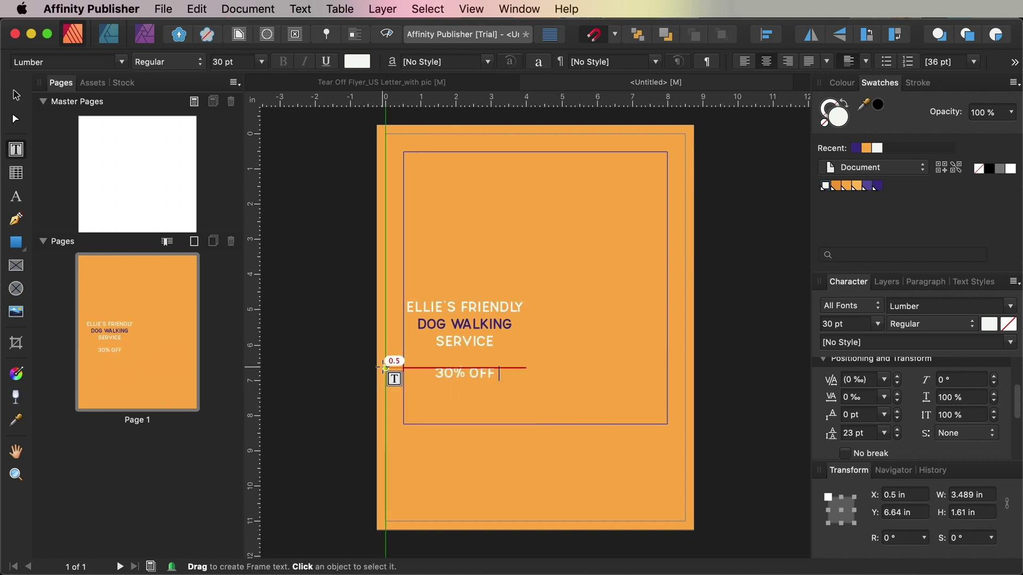
key("Return")
type("YOUR FIRST WALK")
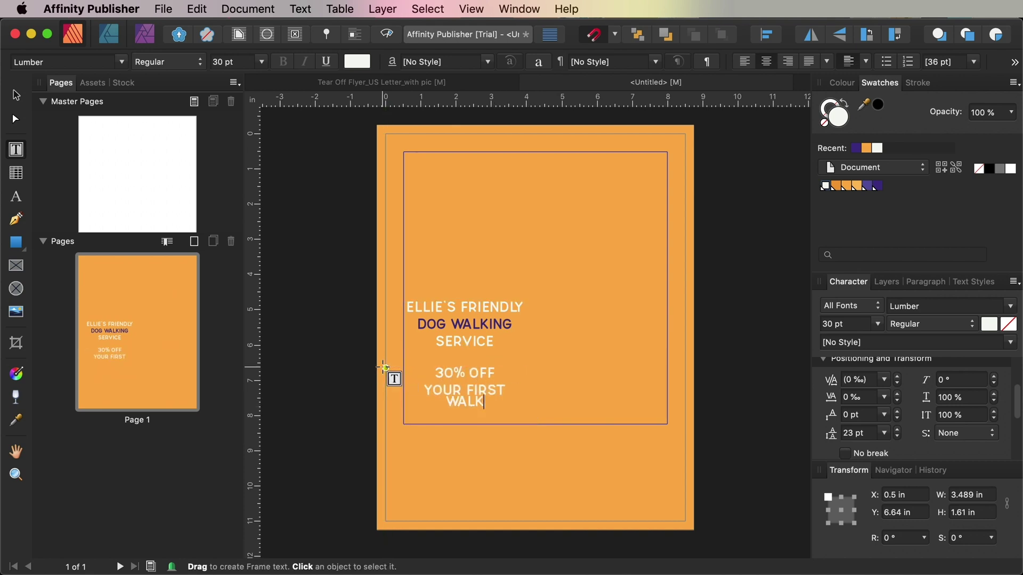
key("Return")
type("WITH THE CODE BELOW")
Widen the offer frame to about 4.8 in and set its text to 25 pt with a 16 pt leading override.
left_click_drag(526, 397, 573, 397)
left_click_drag(460, 372, 582, 413)
left_click_drag(855, 326, 807, 327)
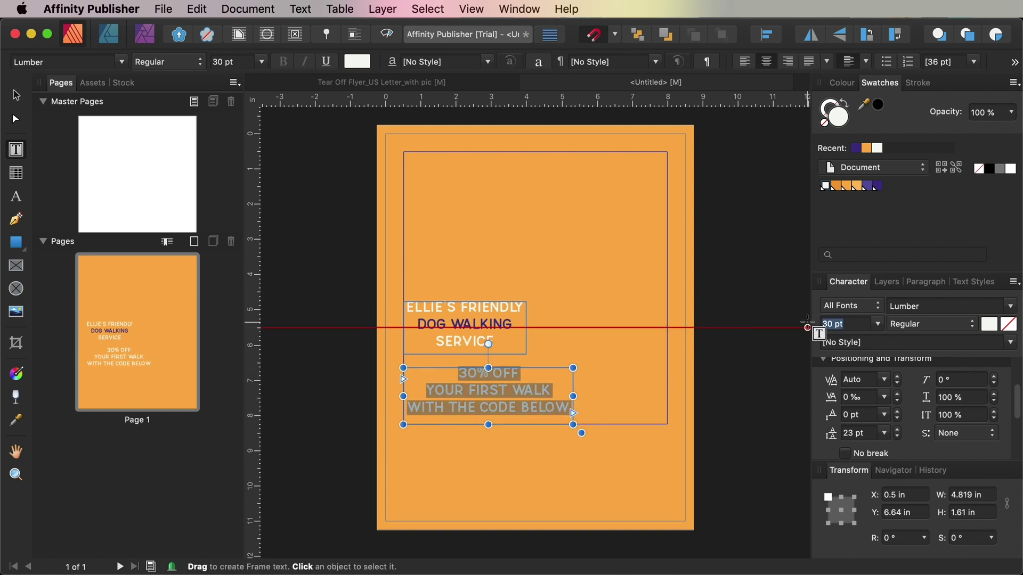
type("25")
key("Return")
left_click(459, 406)
left_click_drag(462, 372, 580, 409)
left_click(892, 435)
left_click(893, 435)
Set the "30% OFF" line to 30 pt.
left_click_drag(462, 373, 526, 373)
scroll(919, 398, "up", 5)
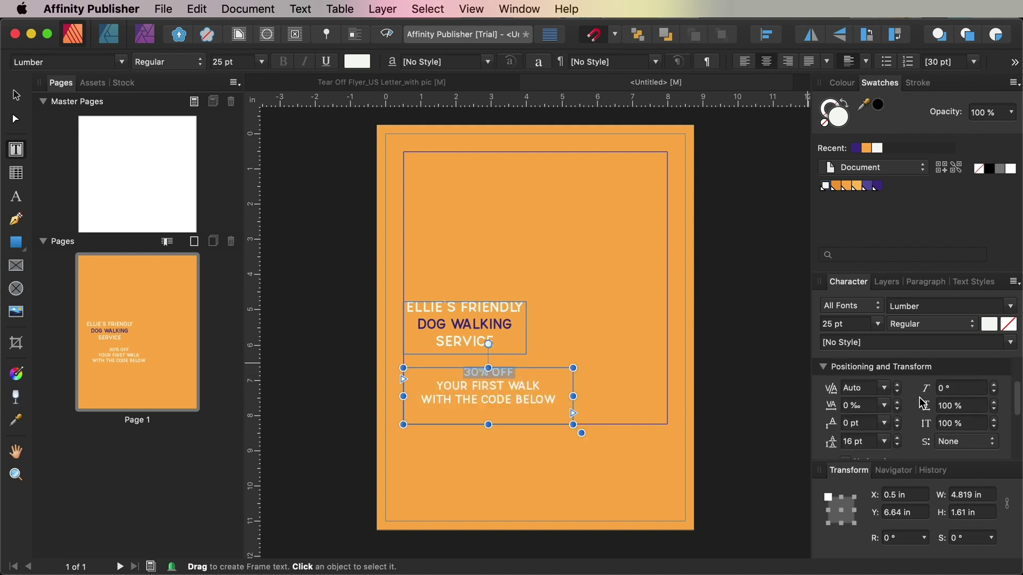
left_click_drag(878, 326, 816, 331)
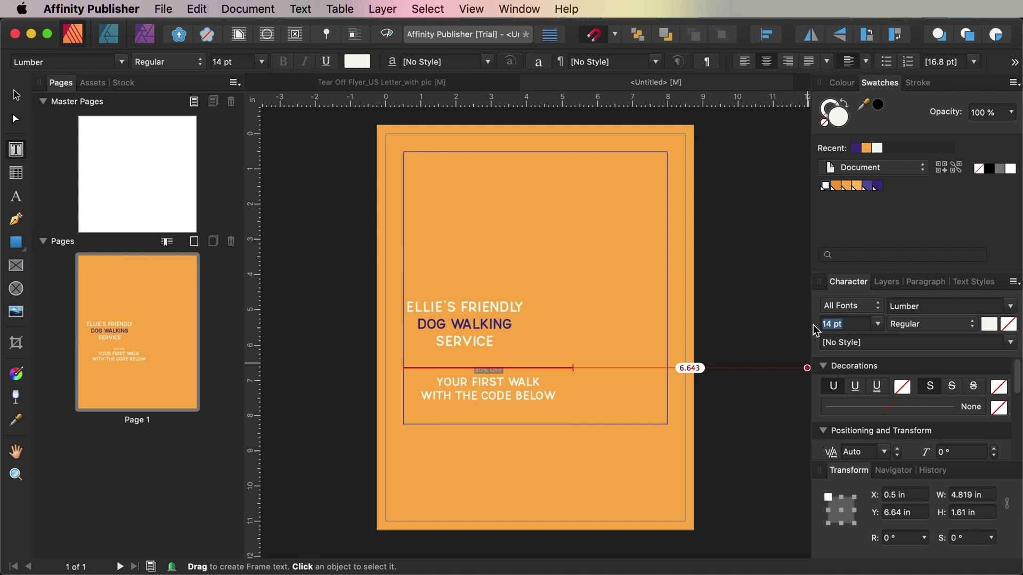
type("30")
key("Return")
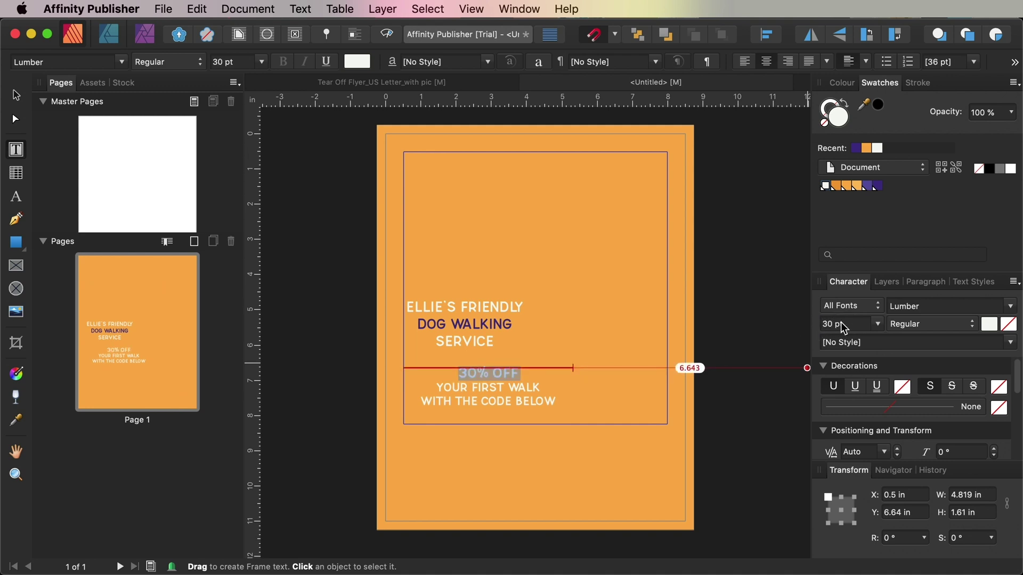
Set the offer's last two lines to 22 pt with a baseline shift of 4 pt.
left_click_drag(435, 388, 553, 402)
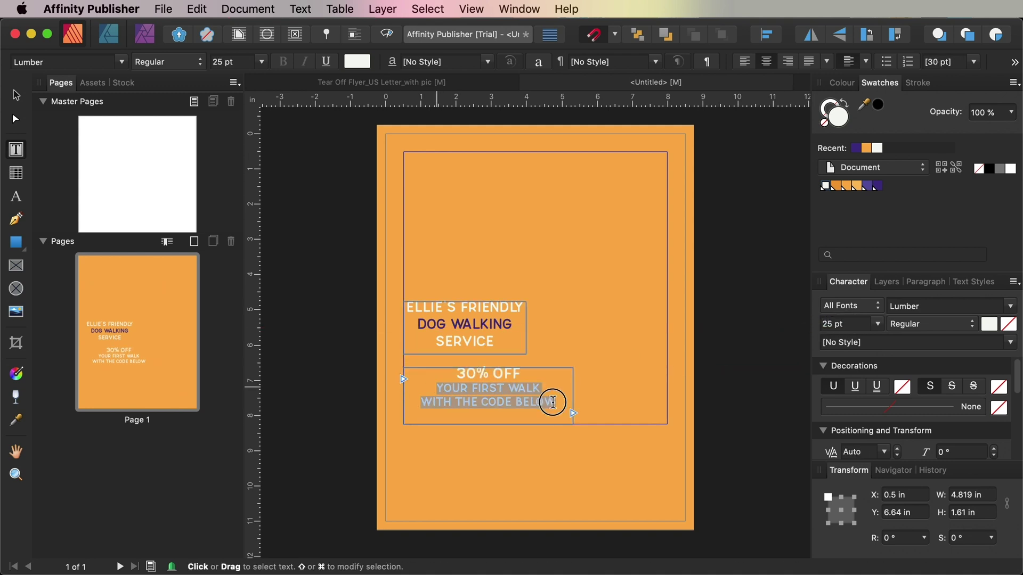
left_click(824, 324)
type("22")
key("Return")
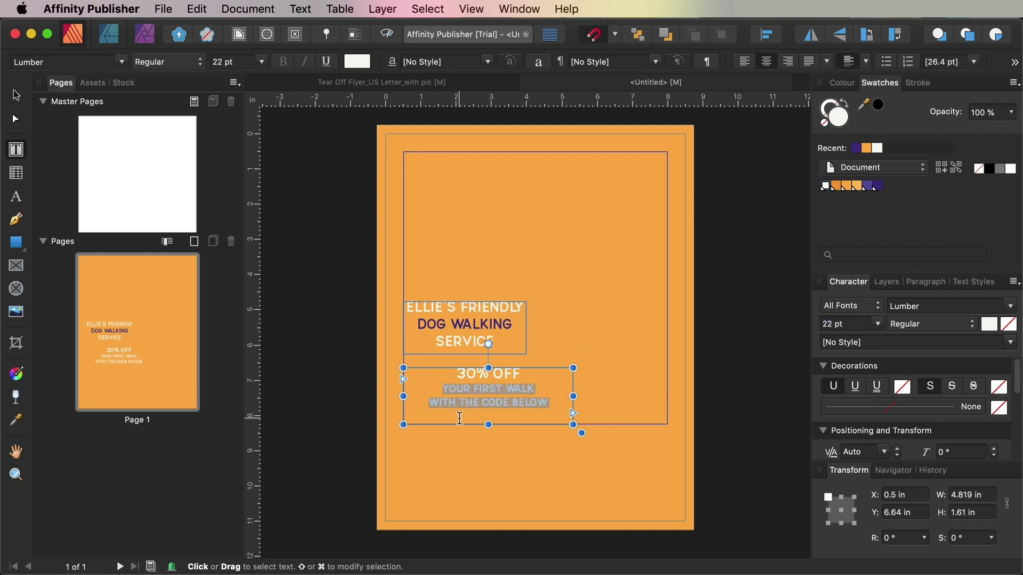
scroll(915, 446, "down", 5)
scroll(884, 392, "up", 5)
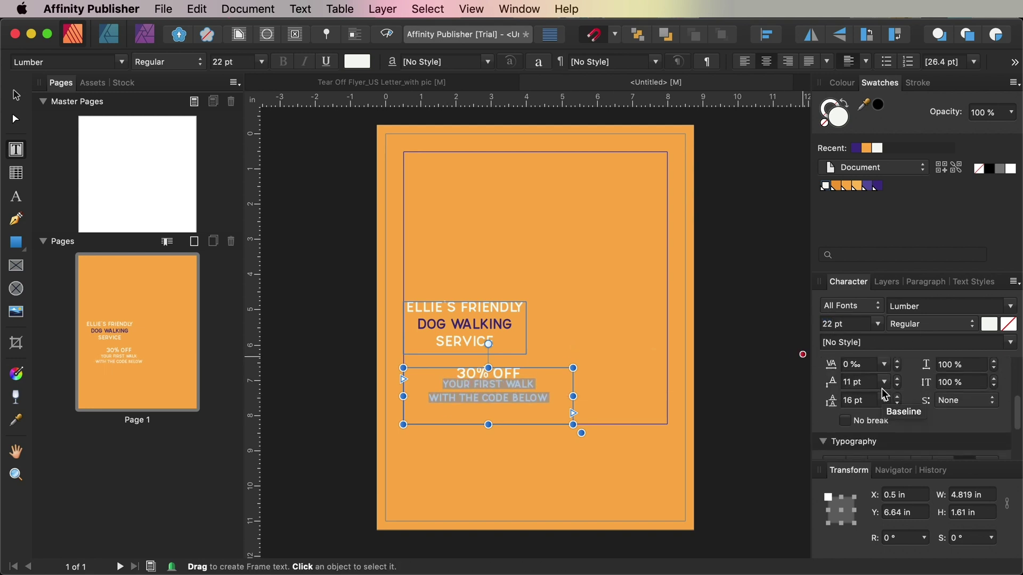
scroll(885, 395, "down", 7)
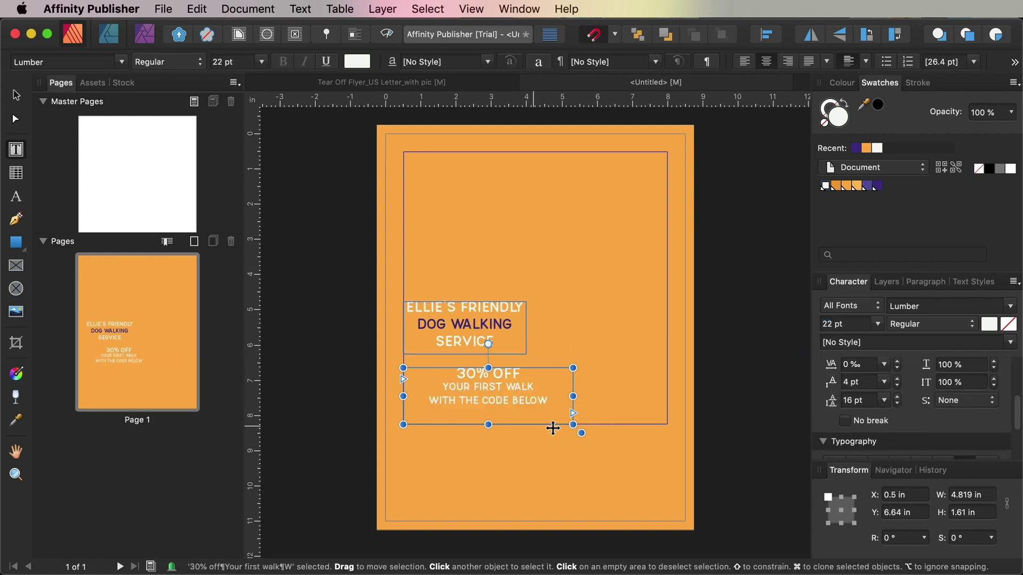
Resize the offer frame to about 3.49 × 1.09 in and move the title and offer frames together, leaving a gap of about 0.23 in.
left_click_drag(573, 425, 526, 406)
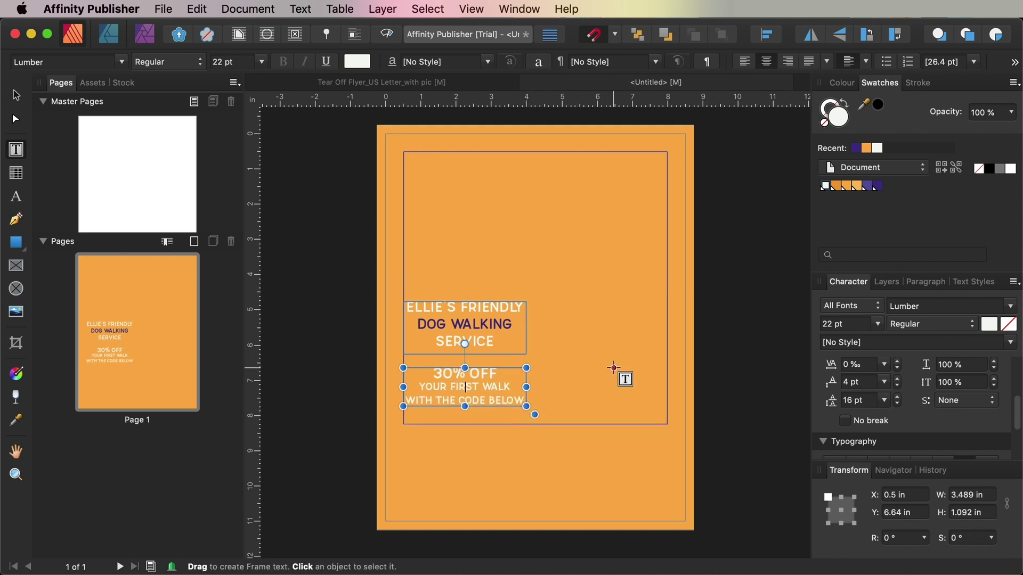
key("Escape")
left_click_drag(509, 389, 488, 387)
left_click(463, 346)
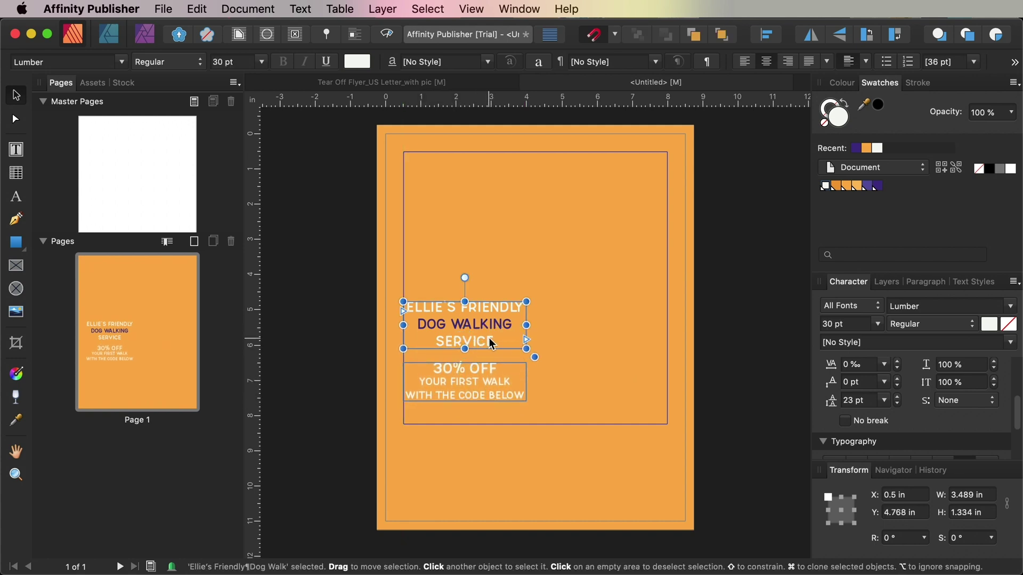
left_click_drag(489, 340, 489, 343)
left_click_drag(453, 397, 452, 393)
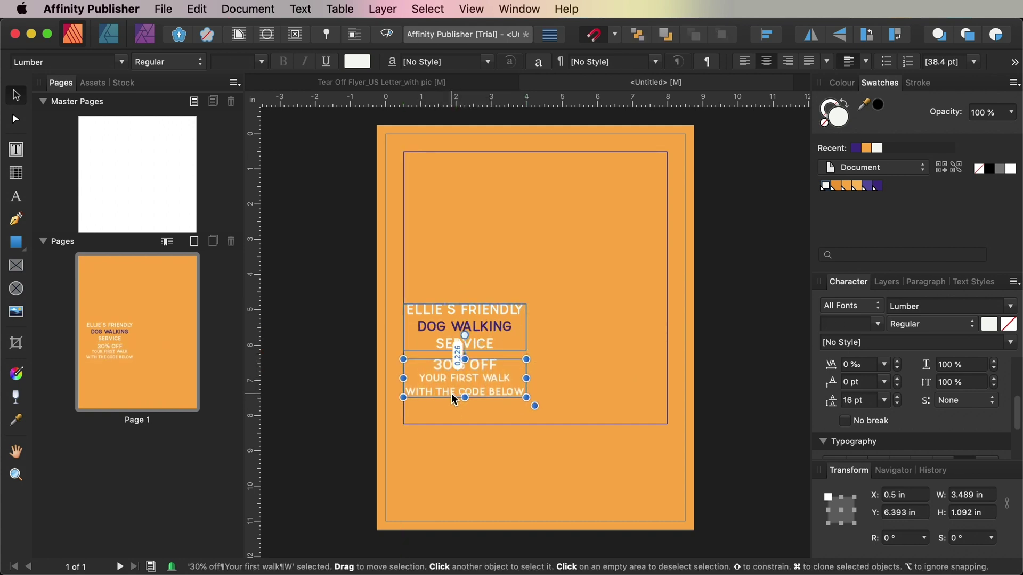
left_click(426, 411)
Draw a vertical line about 0.5 in long with the Pen tool, centred below the offer text and ending at the lower guide.
left_click(16, 220)
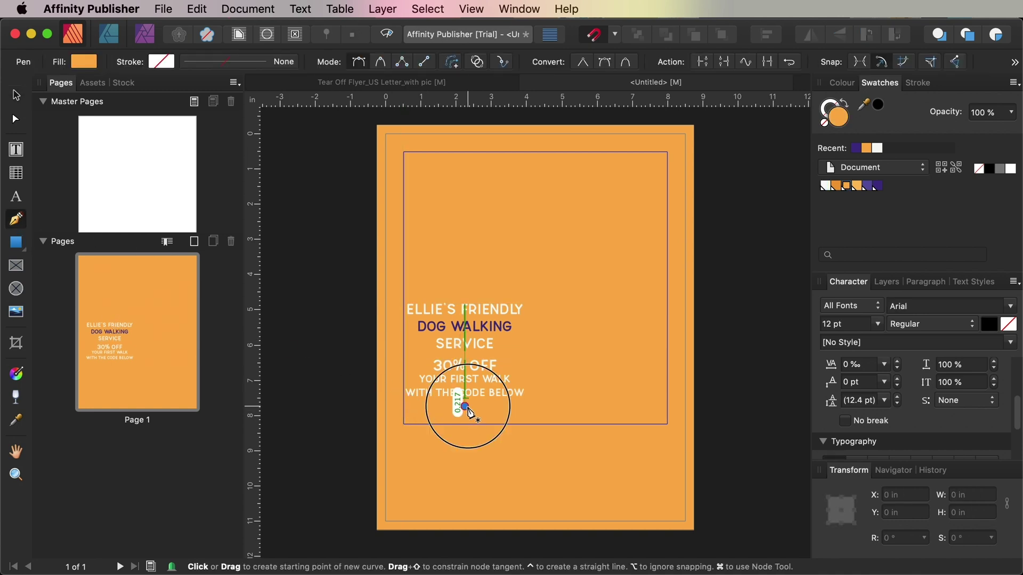
left_click(465, 407)
left_click(465, 425)
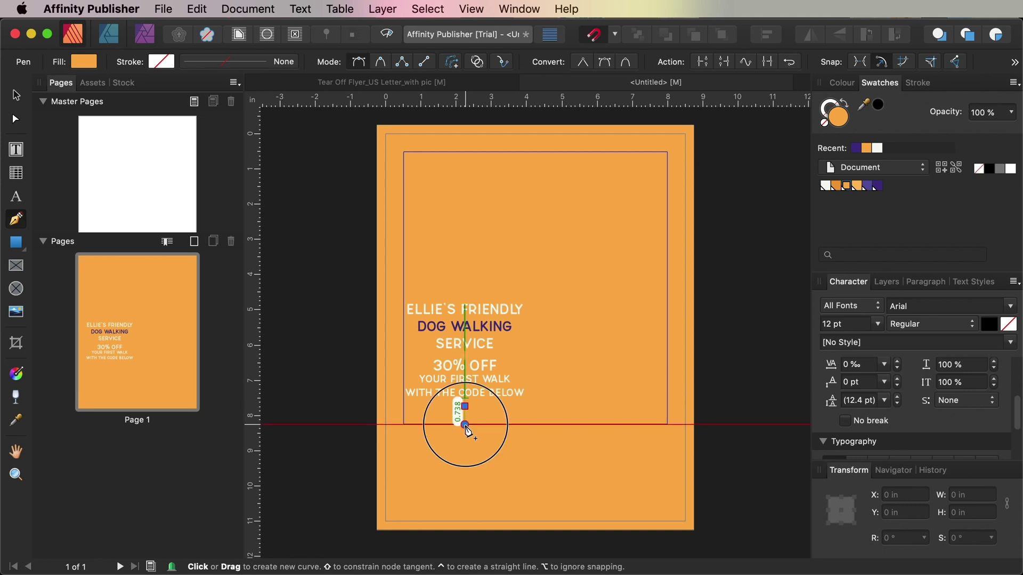
key("super+plus")
key("super+plus")
scroll(465, 426, "down", 3)
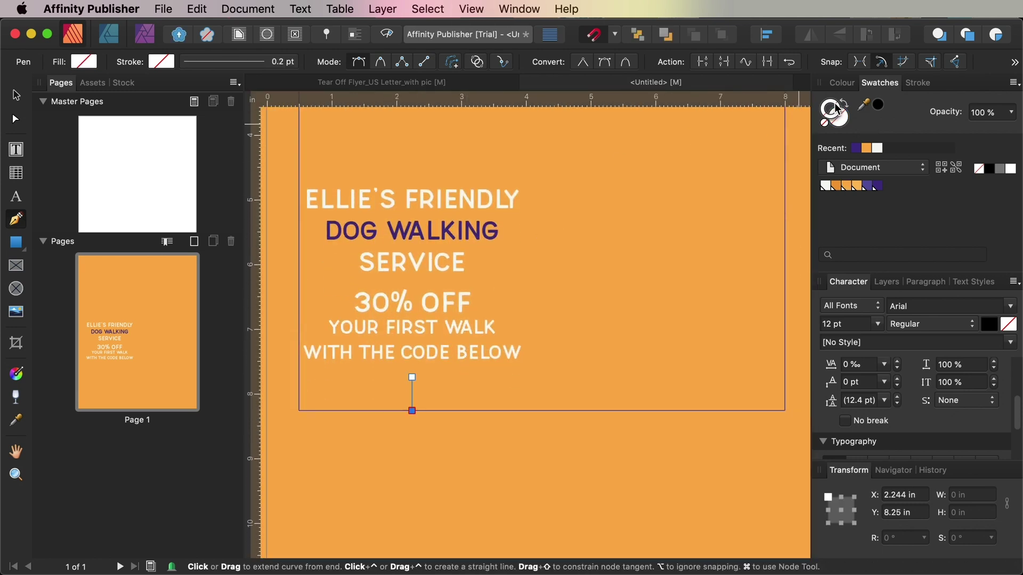
Give the line a white 2.5 pt stroke with a Simple arrowhead at its end.
left_click(825, 186)
left_click(917, 84)
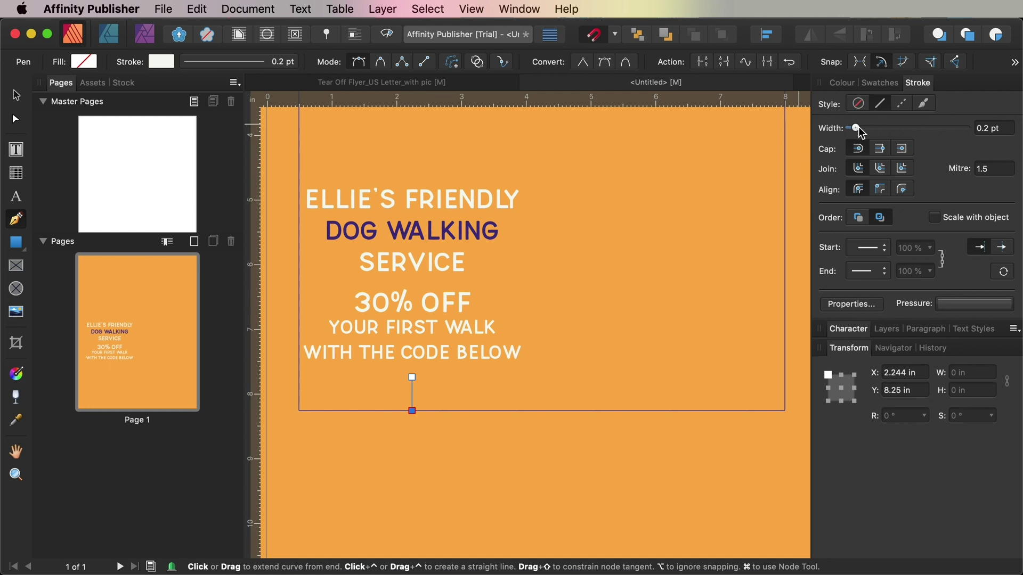
left_click_drag(857, 127, 884, 128)
left_click(884, 272)
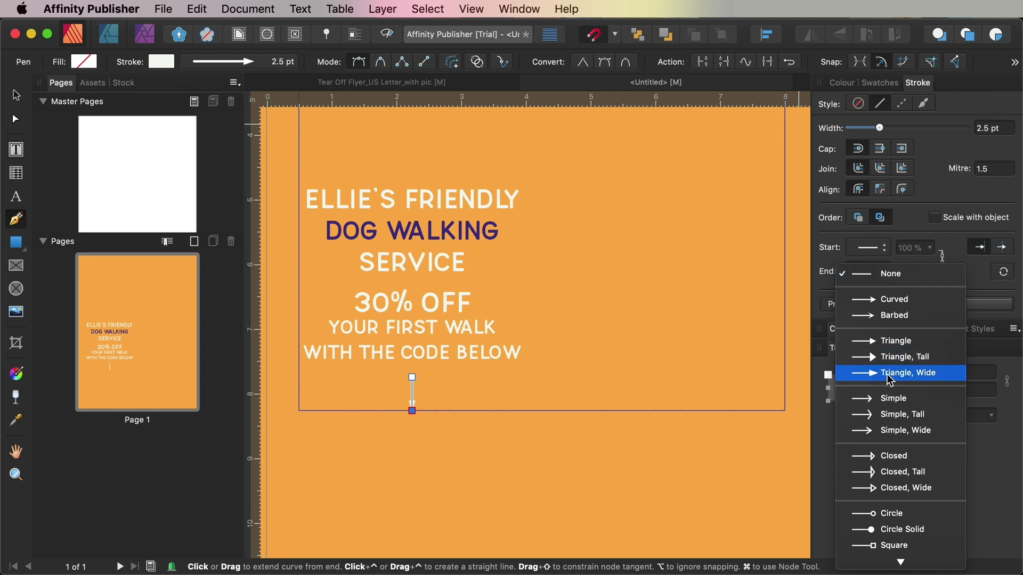
left_click(890, 400)
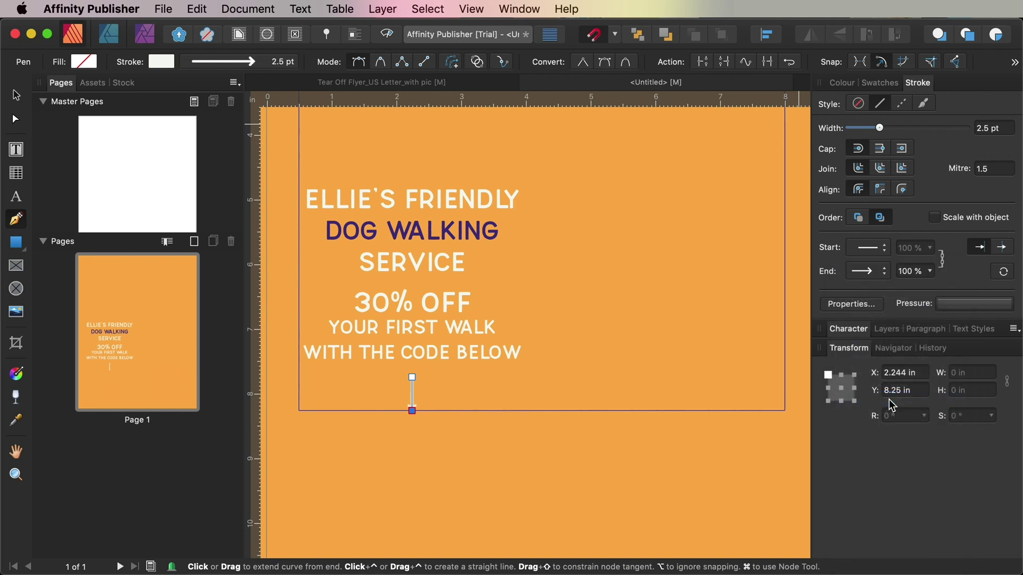
Scale the line's arrowhead to 226 % and move the arrow up to about Y 7.51 in.
left_click(927, 273)
left_click_drag(903, 286, 933, 288)
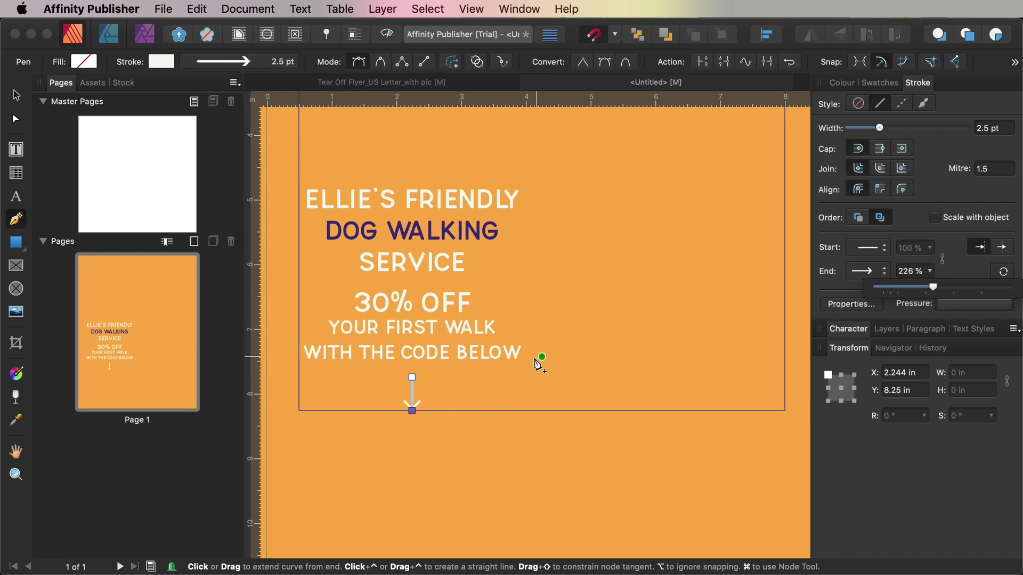
key("v")
left_click_drag(411, 386, 411, 372)
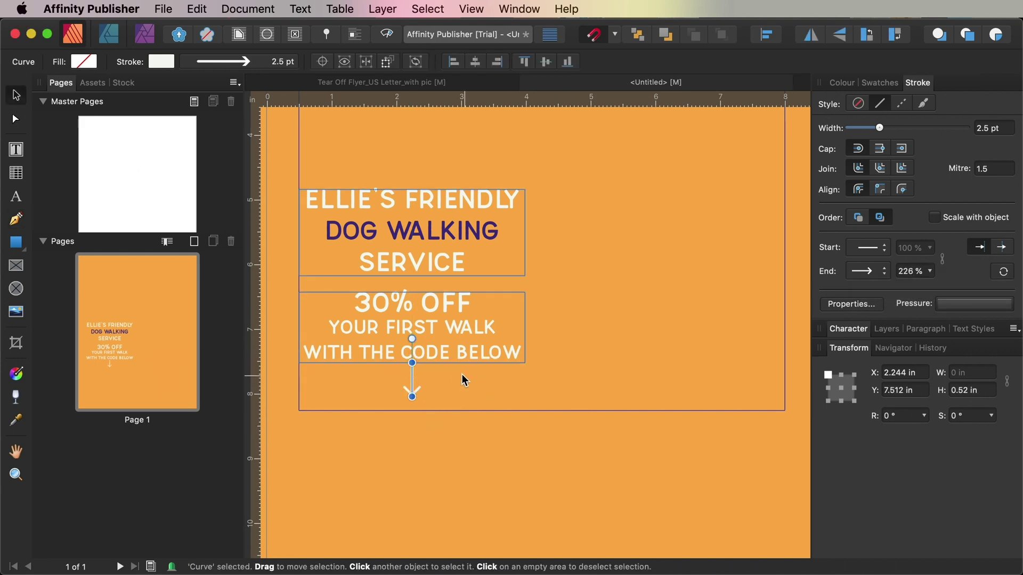
Adjust the vertical spacing by raising the offer and title frames slightly and nudging the arrow down to about Y 7.54 in.
left_click_drag(432, 330, 431, 321)
left_click(412, 375)
key("Down")
key("Down")
key("Down")
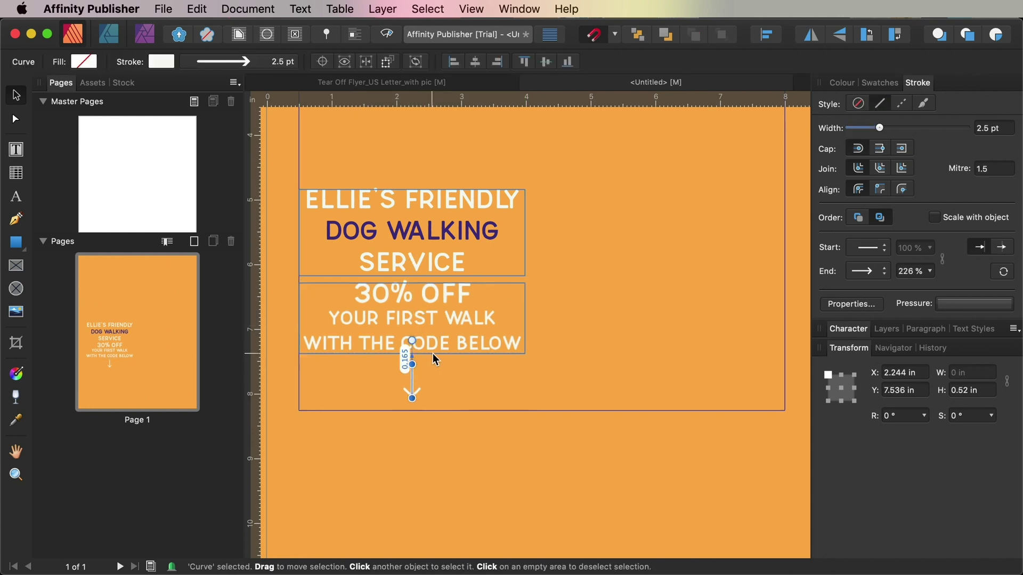
left_click(414, 241)
key("Up")
left_click_drag(440, 249, 440, 244)
left_click(368, 132)
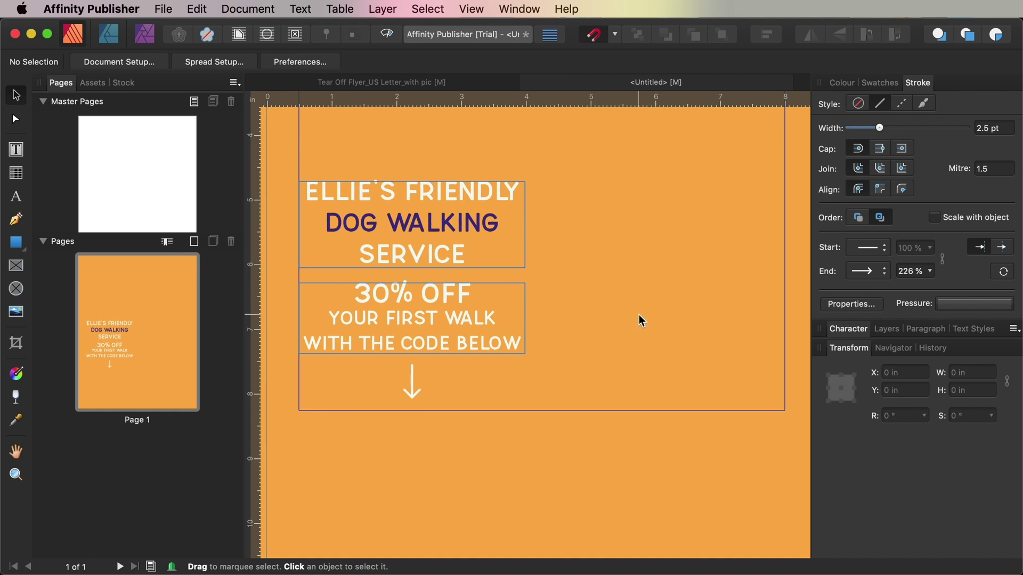
Paste the large paw print into the Text Behind layer at the page's upper right and fill it with the light orange swatch.
key("super+0")
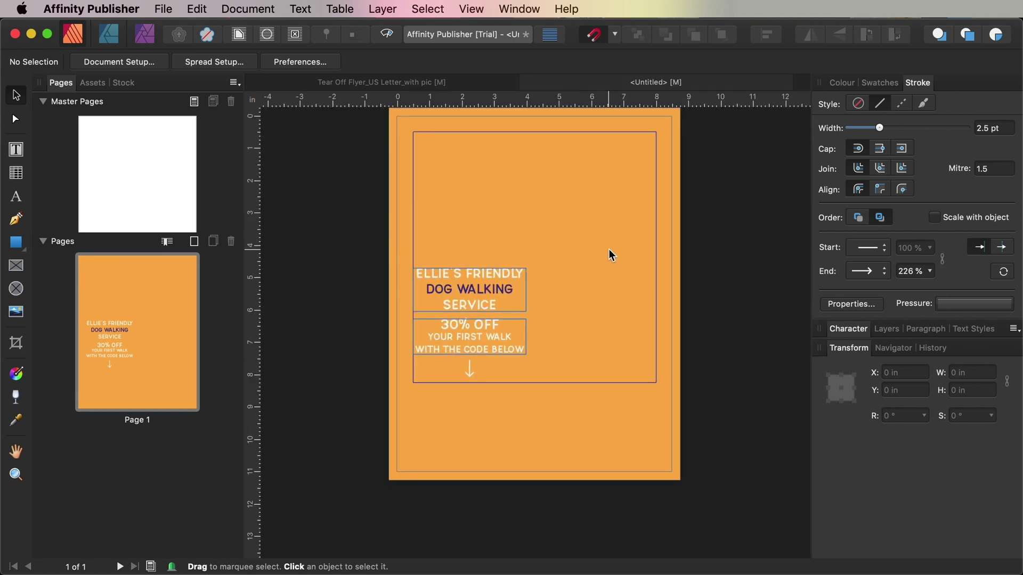
scroll(609, 250, "up", 3)
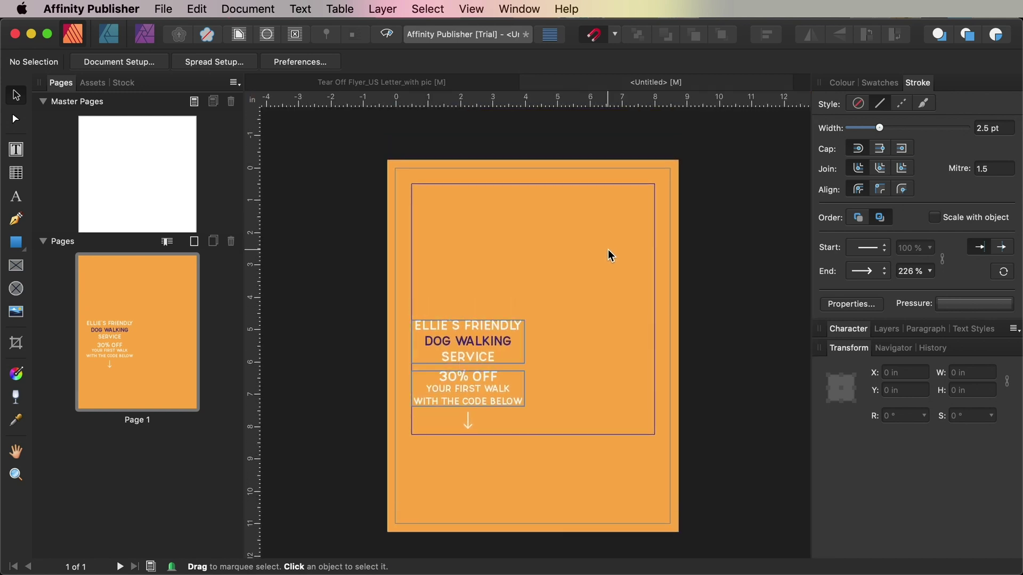
left_click(887, 329)
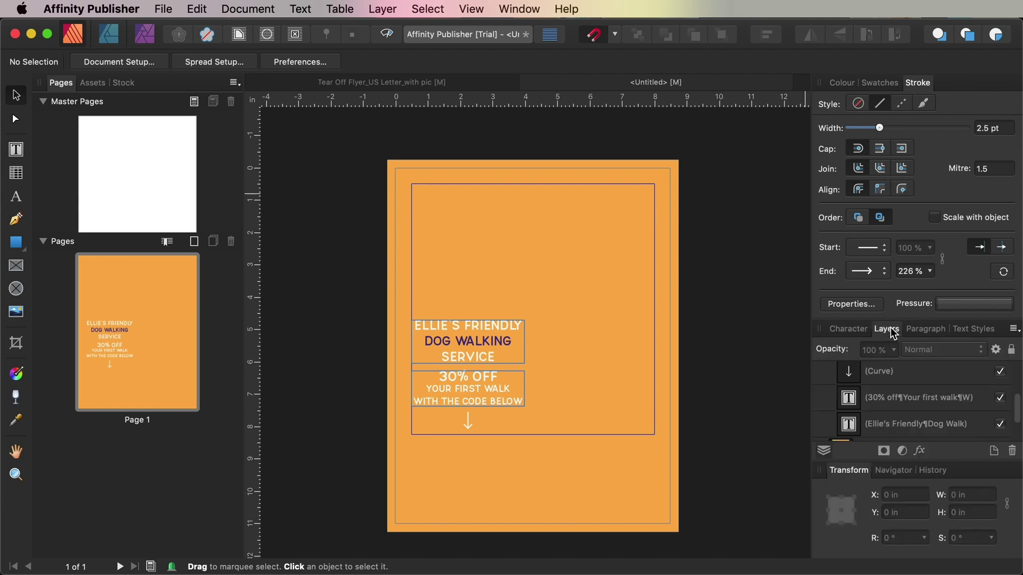
scroll(905, 405, "up", 3)
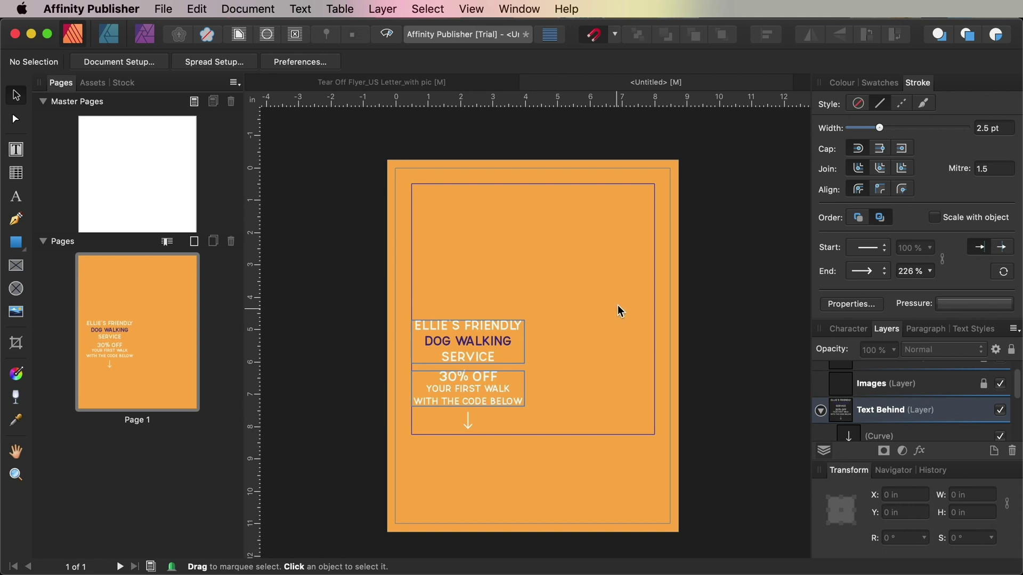
left_click(195, 9)
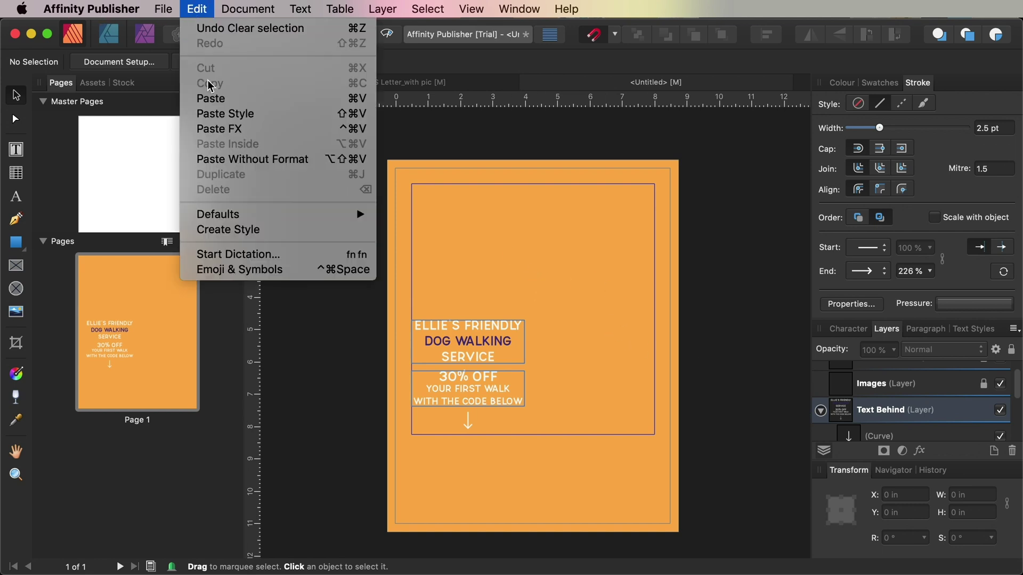
left_click(215, 98)
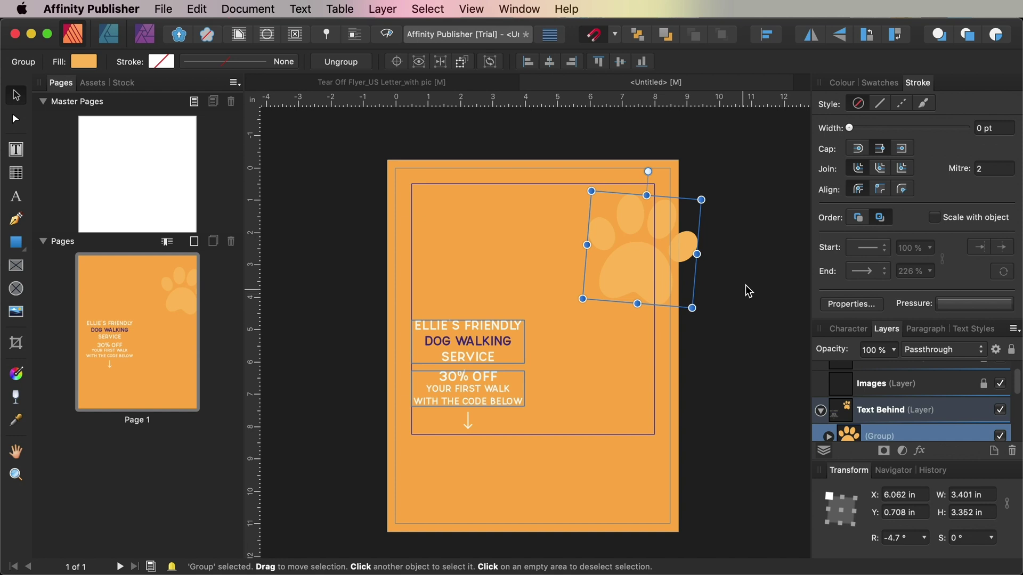
left_click(879, 84)
left_click(841, 127)
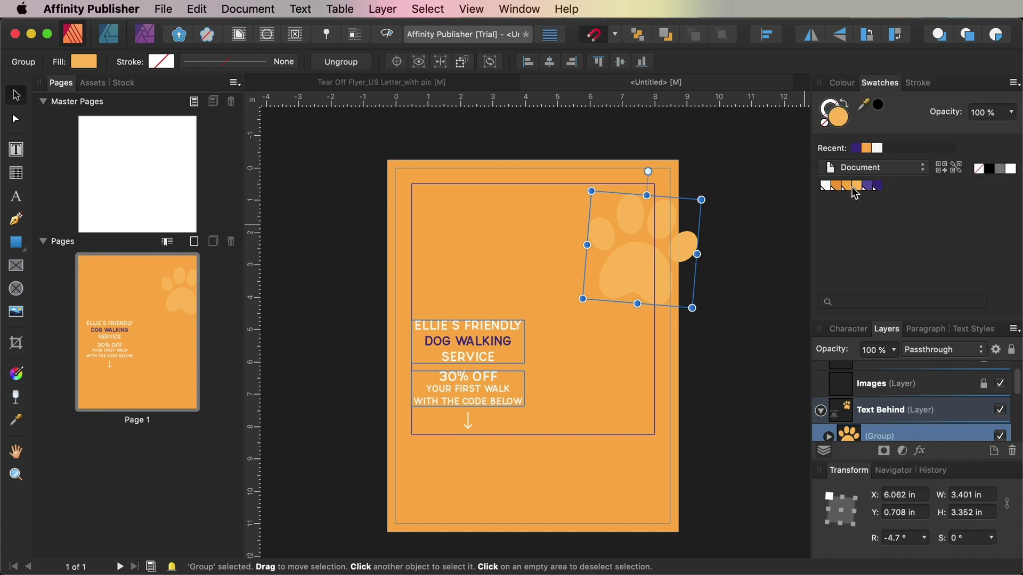
left_click(859, 187)
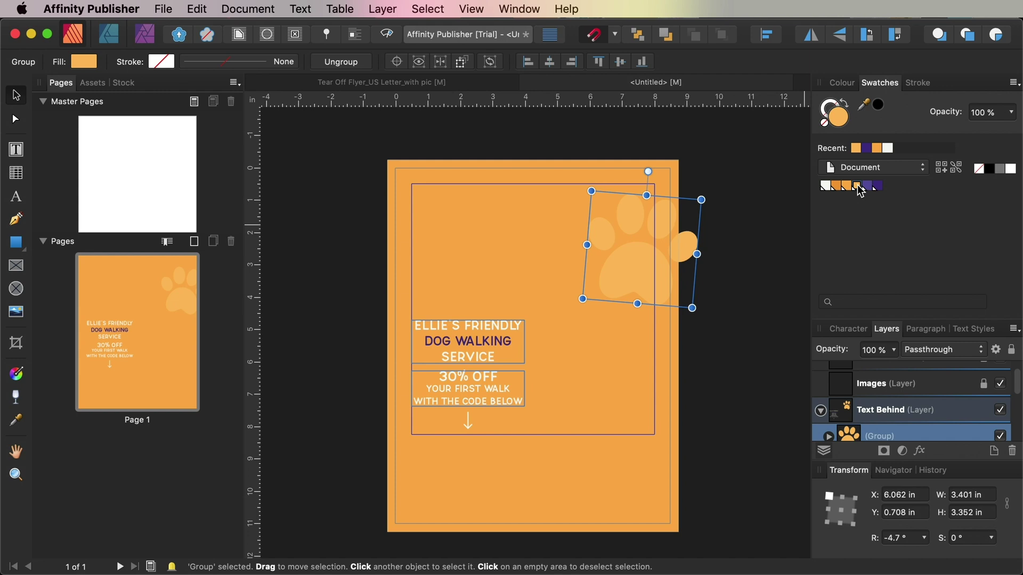
Paste a light paw cluster at the page's top-left corner and darker paw clusters above and to the right of the title.
left_click(195, 9)
left_click(216, 99)
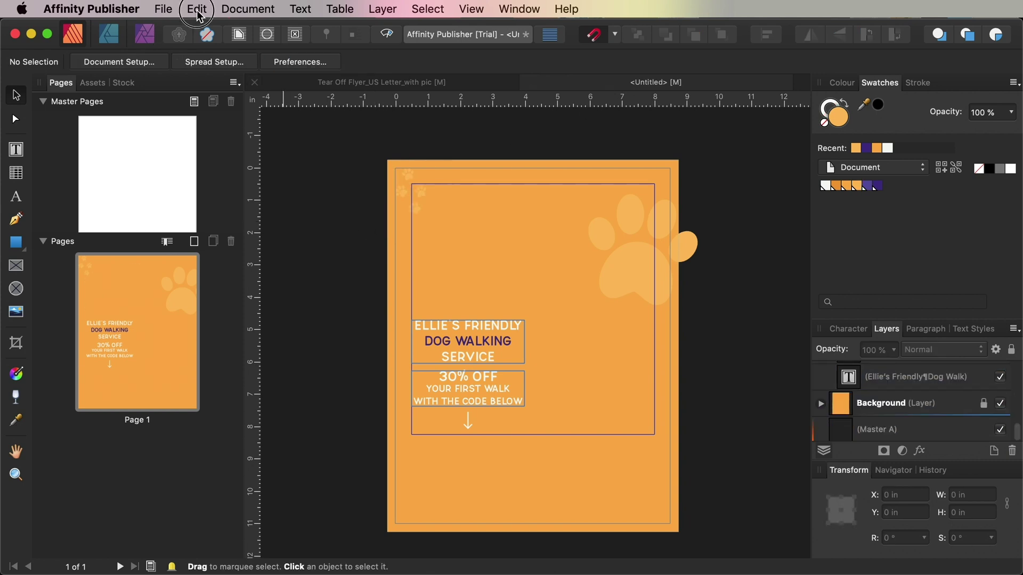
left_click(197, 9)
left_click(215, 99)
left_click(434, 261)
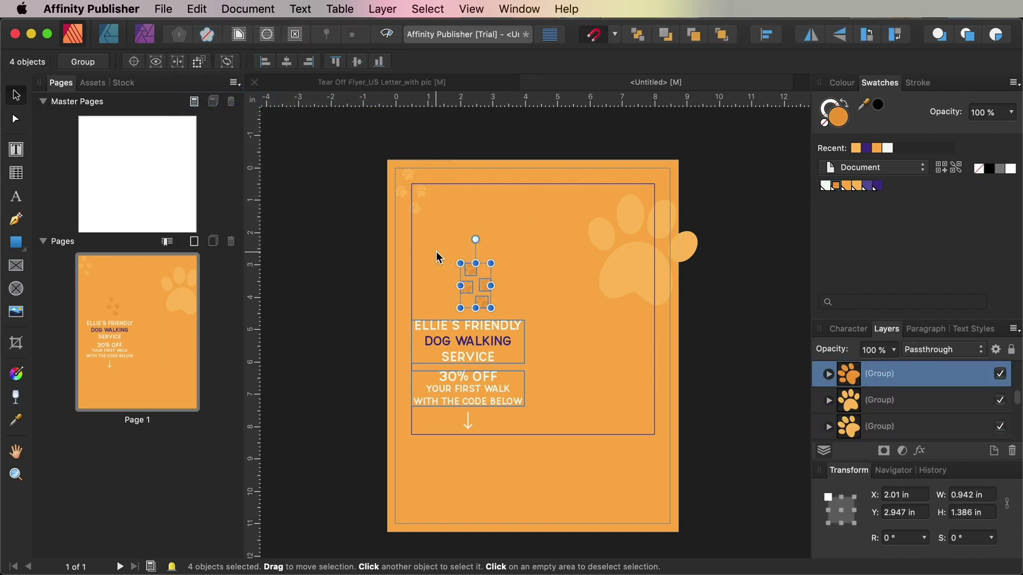
left_click_drag(498, 296, 548, 353)
left_click(685, 336)
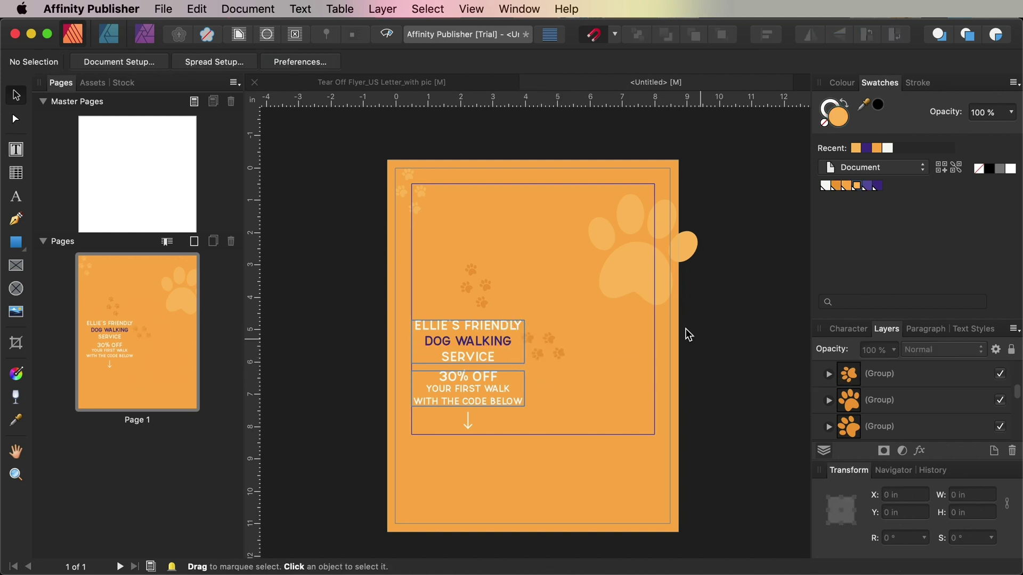
Paste another light paw cluster and place it near the page's right edge, level with the offer text.
key("super+v")
left_click_drag(422, 202, 697, 364)
left_click_drag(642, 375, 655, 385)
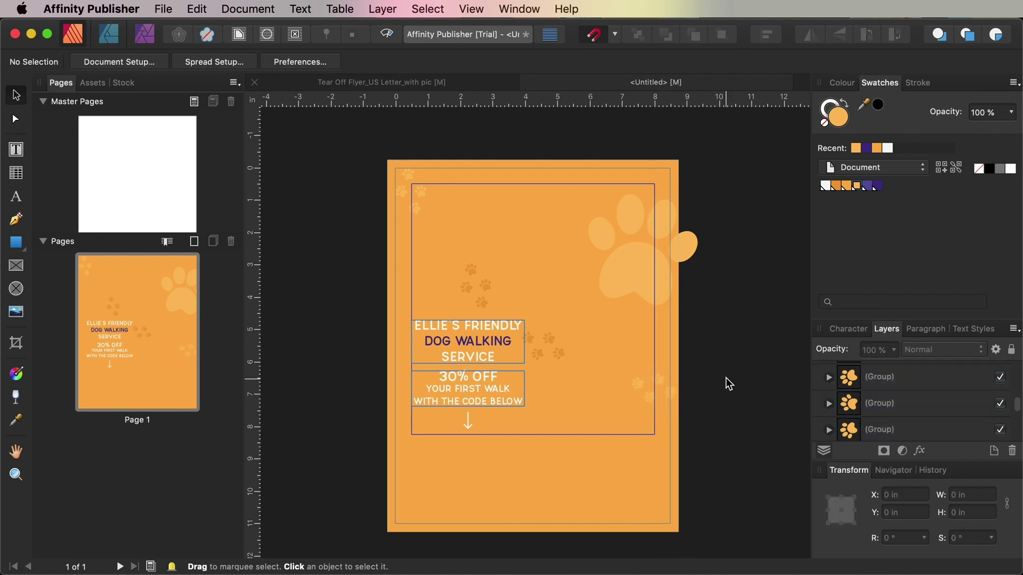
key("ctrl+w")
key("ctrl+w")
Draw an open four-point wavy curve with the Pen tool across the upper-left part of the page.
left_click(17, 220)
left_click(420, 233)
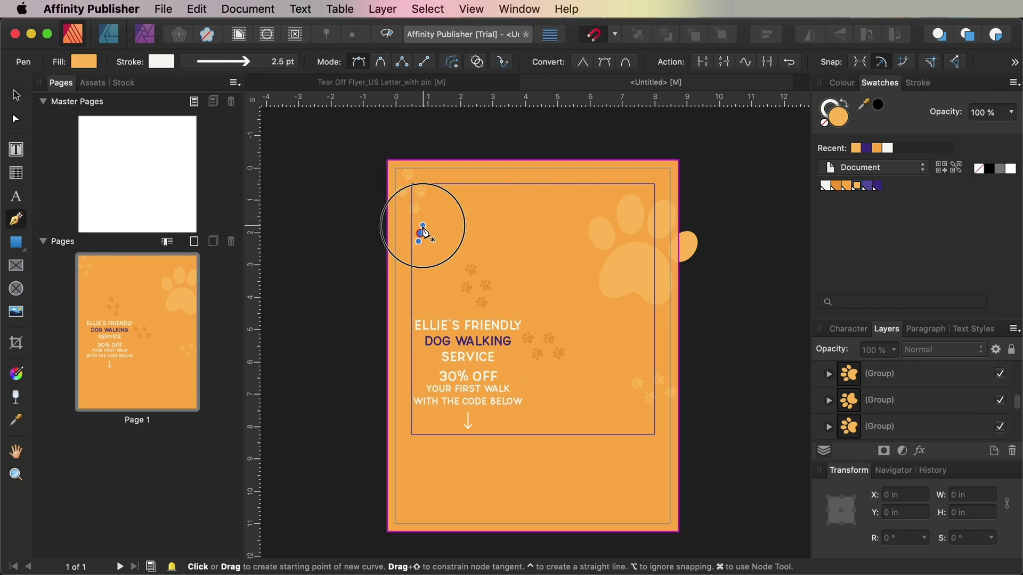
left_click_drag(442, 209, 511, 197)
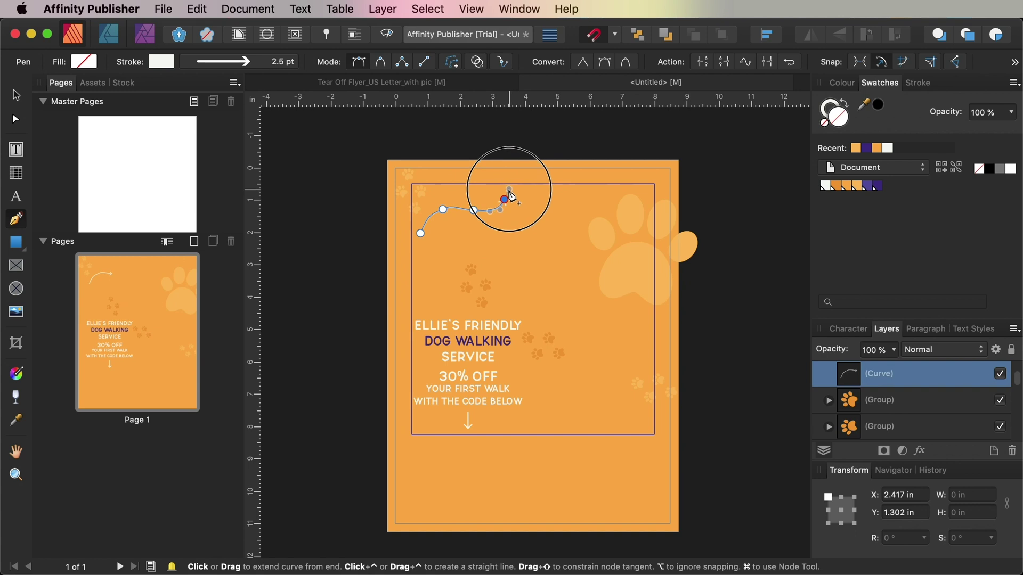
Reshape the curve with the Node tool by adjusting its points and handles into a smooth wave about 2.69 × 1.24 in.
key("a")
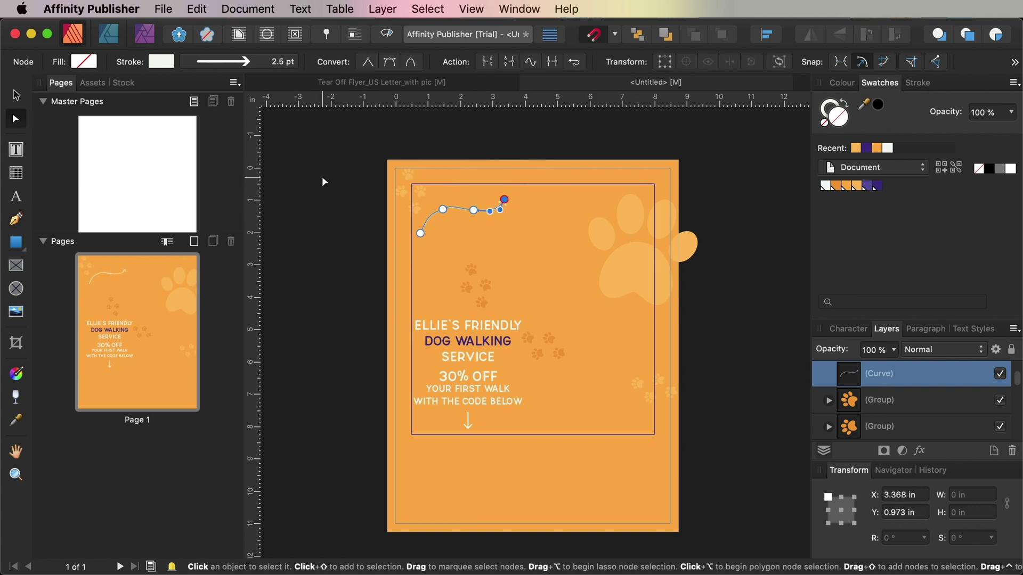
key("super+plus")
scroll(323, 181, "up", 3)
left_click_drag(359, 167, 351, 166)
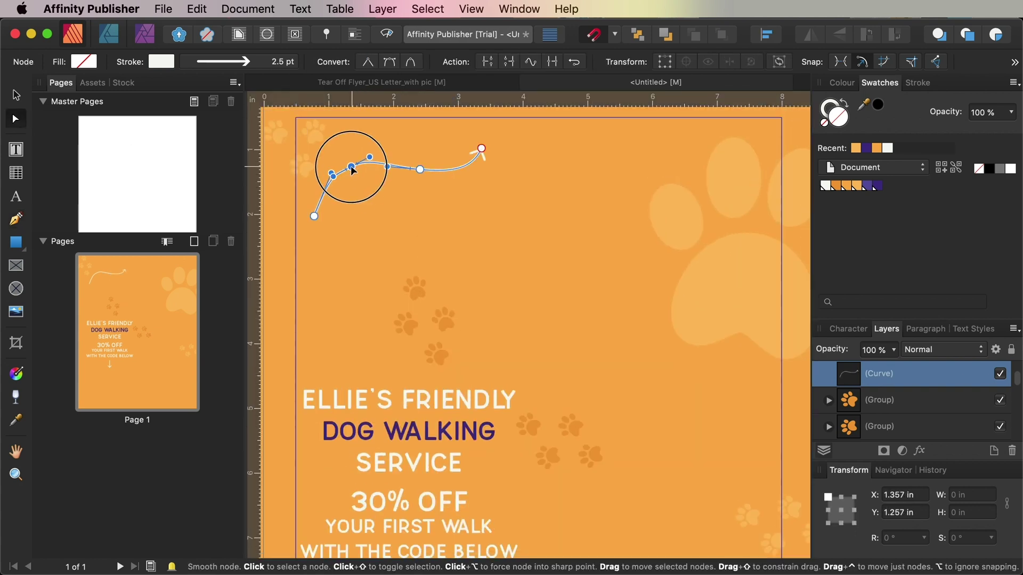
left_click_drag(420, 170, 423, 177)
left_click_drag(313, 216, 307, 225)
left_click_drag(324, 182, 323, 191)
left_click_drag(482, 148, 481, 145)
left_click_drag(351, 167, 351, 170)
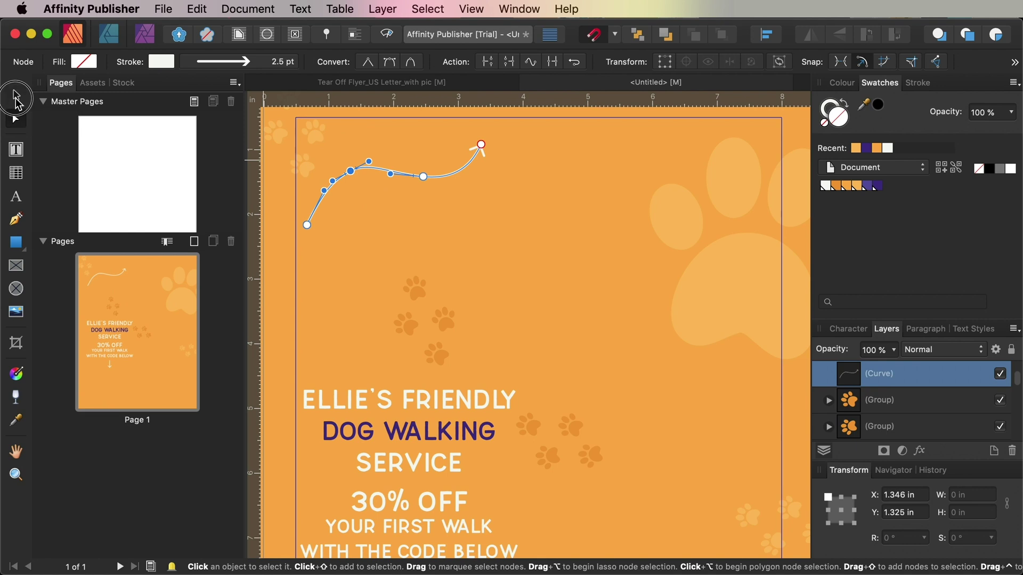
Remove the curve's stroke, resize it to about 3.73 × 1.45 in and place it against the left margin guide near the page top.
left_click(15, 95)
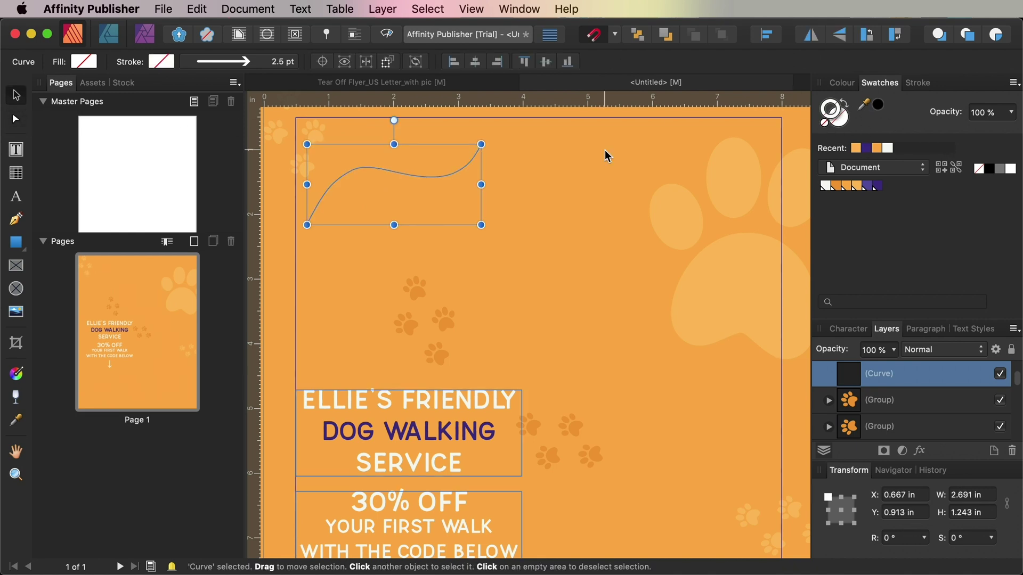
left_click(542, 201)
left_click(393, 170)
left_click_drag(481, 144, 516, 123)
left_click_drag(441, 163, 451, 179)
scroll(452, 180, "up", 2)
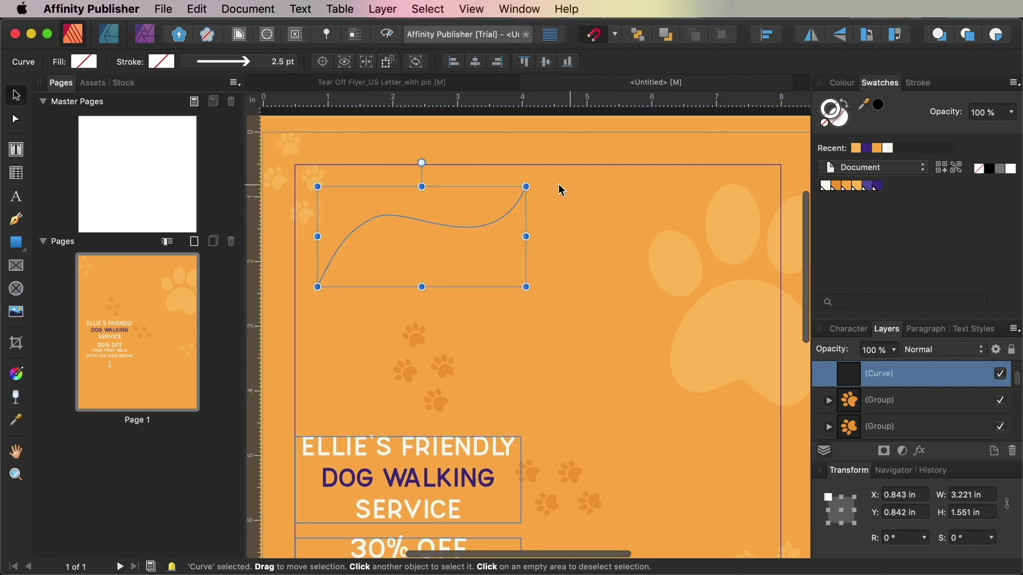
left_click_drag(528, 187, 558, 165)
left_click_drag(448, 208, 448, 220)
left_click_drag(438, 176, 438, 205)
left_click_drag(434, 237, 413, 216)
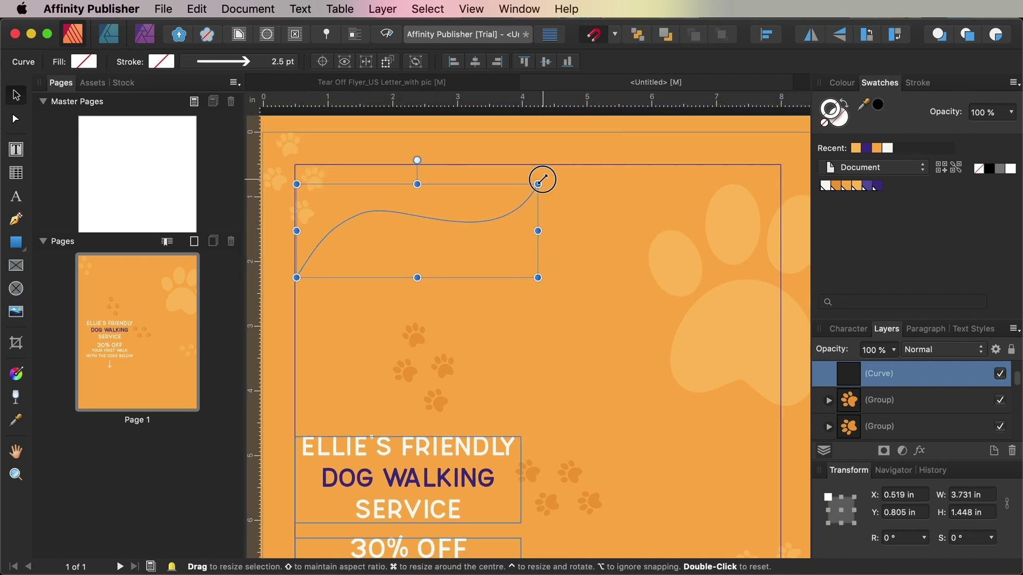
Convert the curve to a text path and enter "did someone say...?" along it.
left_click(15, 197)
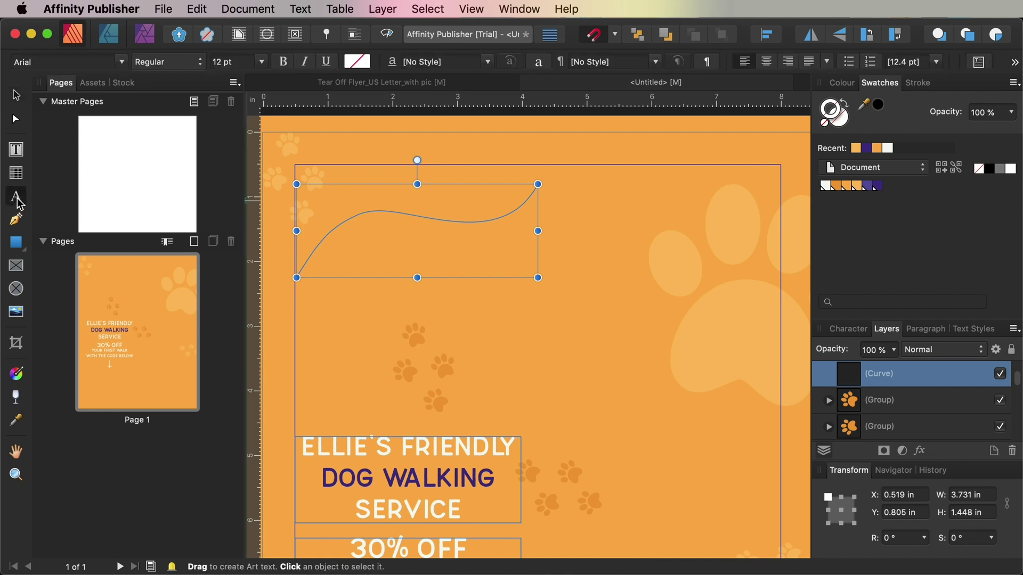
left_click(302, 264)
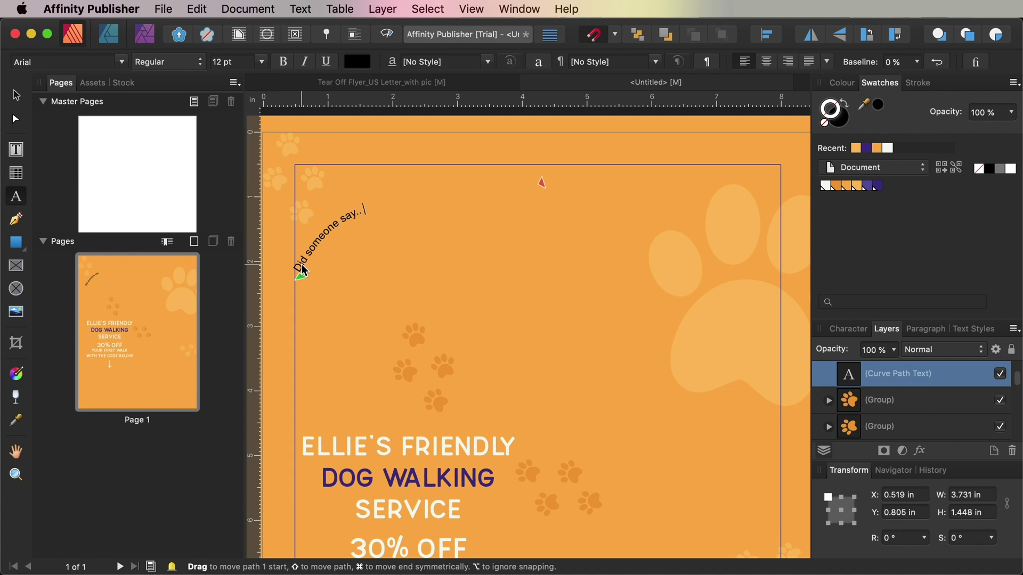
type("?")
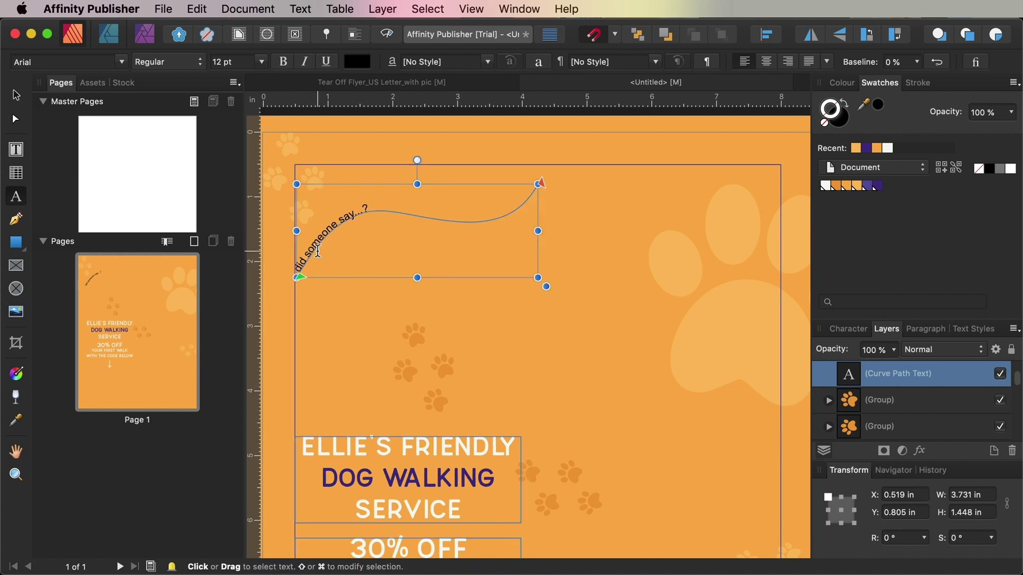
Set the path text in the Southem font at 50 pt.
left_click_drag(370, 206, 309, 250)
key("Escape")
left_click(858, 330)
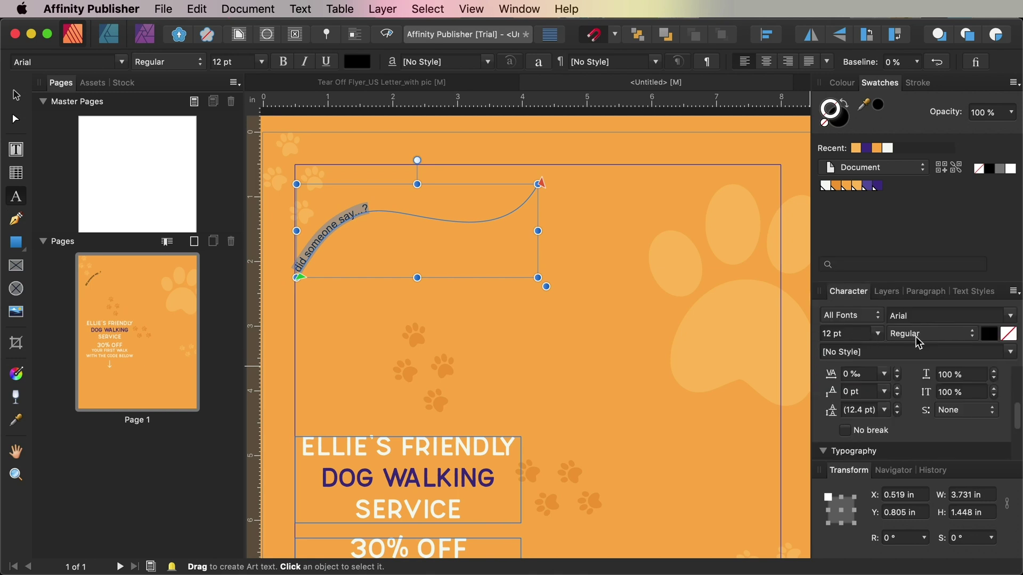
left_click(937, 316)
type("Southern")
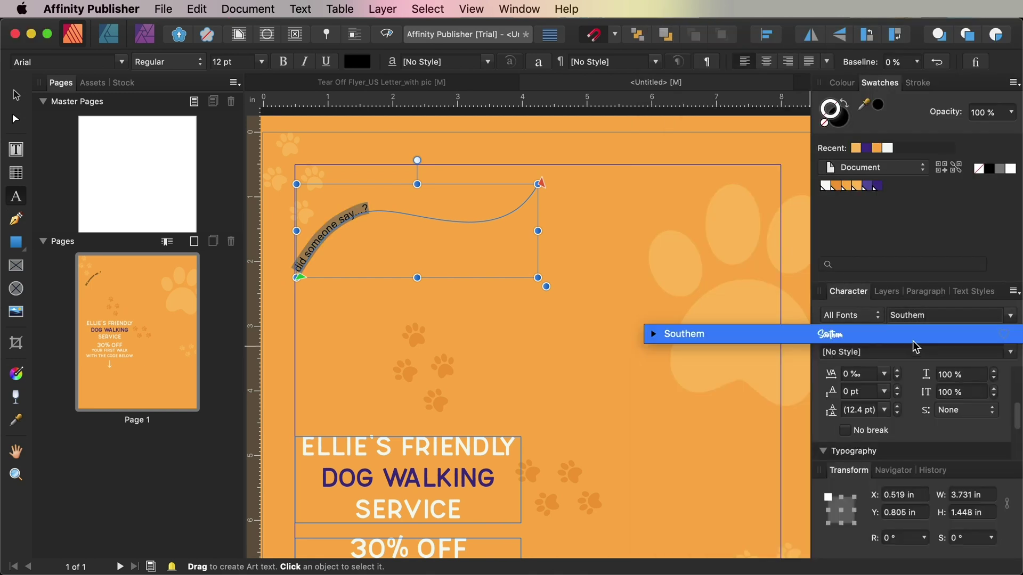
key("Return")
left_click(820, 336)
type("55")
key("Return")
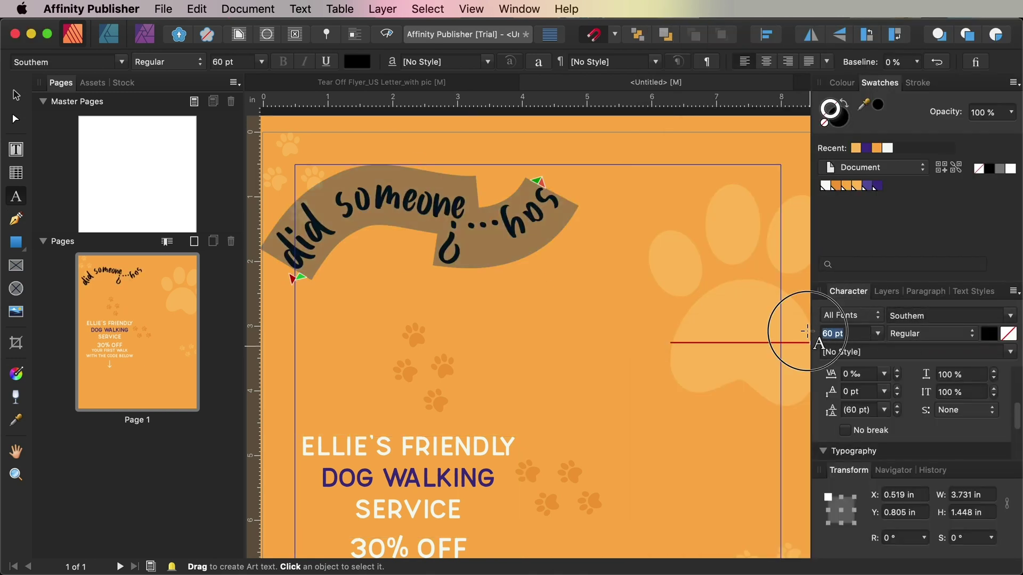
type("50")
key("Return")
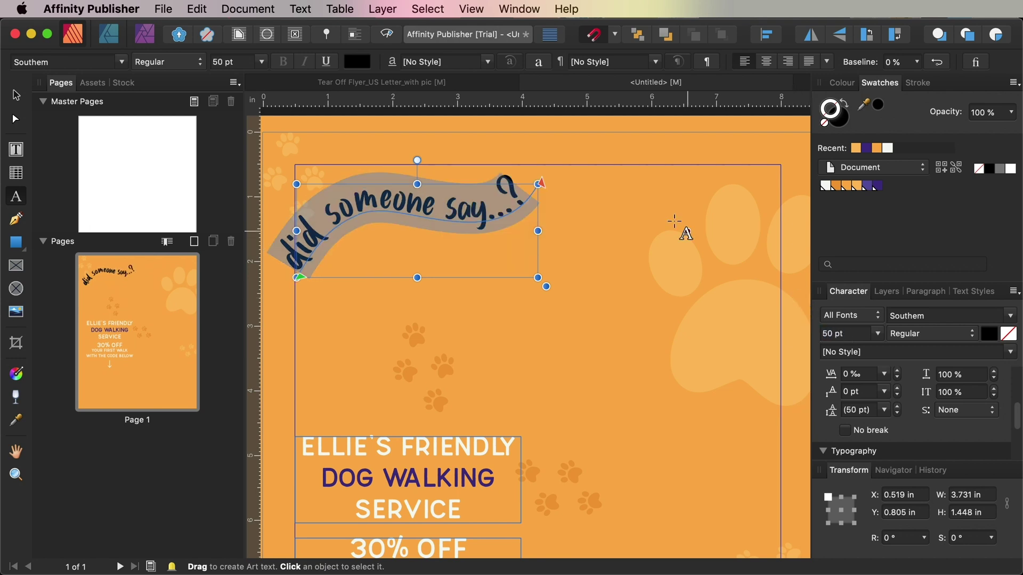
Delete the question mark from the path text and fill the remaining words with the white swatch.
left_click(513, 187)
key("BackSpace")
left_click_drag(501, 198, 278, 272)
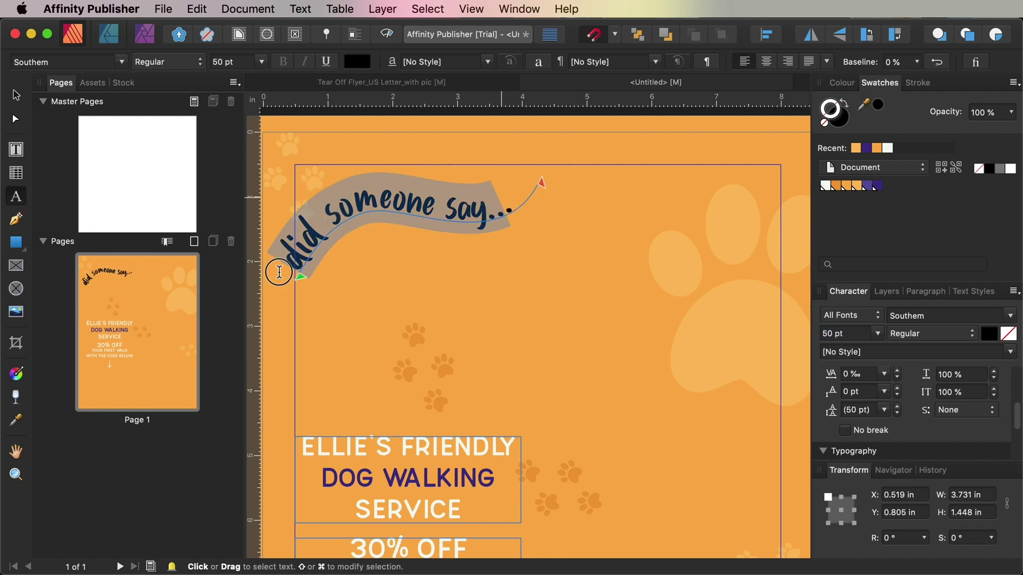
key("Escape")
left_click(839, 127)
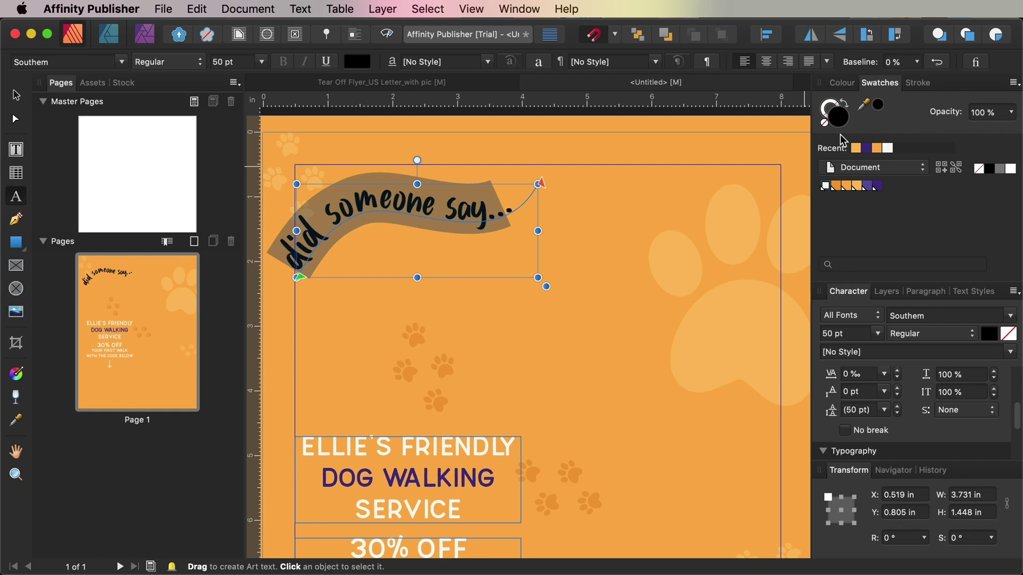
left_click(828, 186)
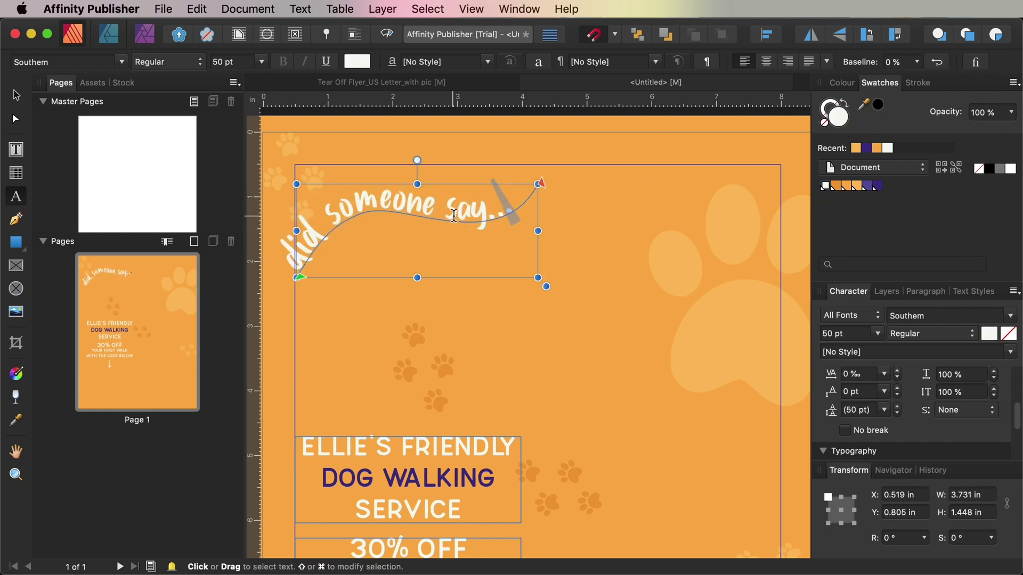
Add a frame text "WALKIES" about 3.66 × 1.77 in below the curved headline, rotate it about 12° and move it up under the headline.
left_click(21, 157)
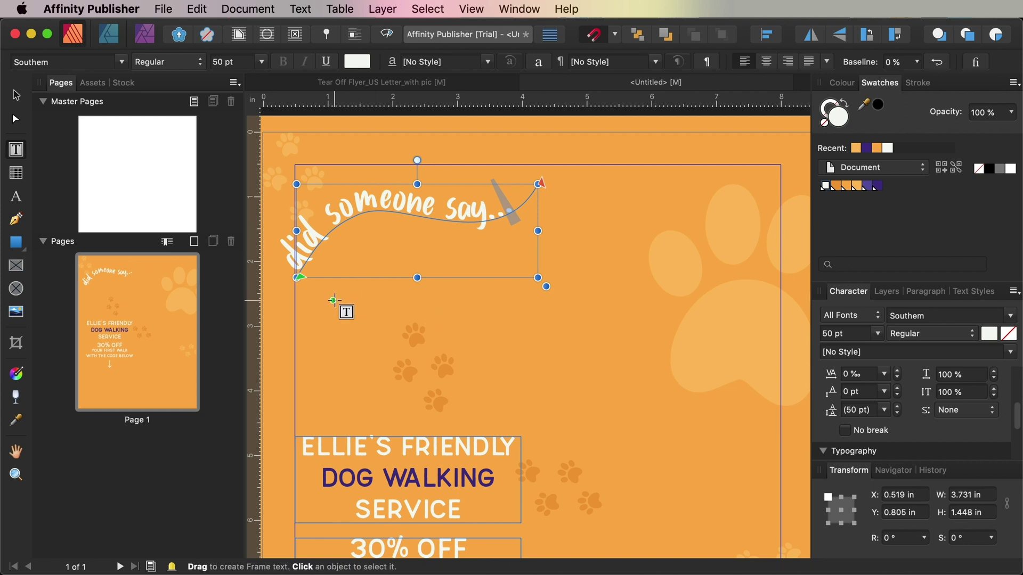
left_click_drag(333, 291, 569, 406)
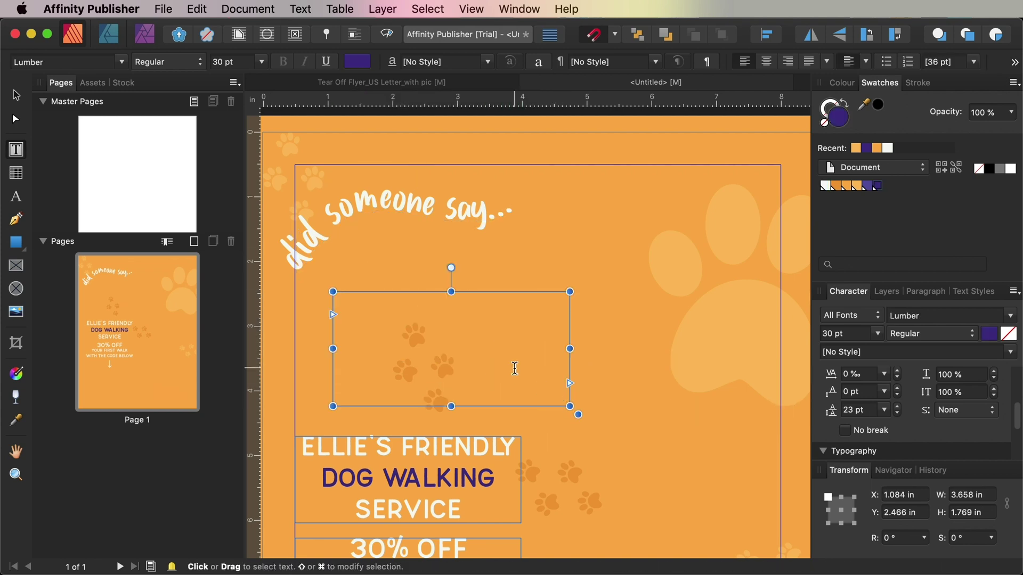
type("WALKIES")
left_click_drag(332, 302, 450, 302)
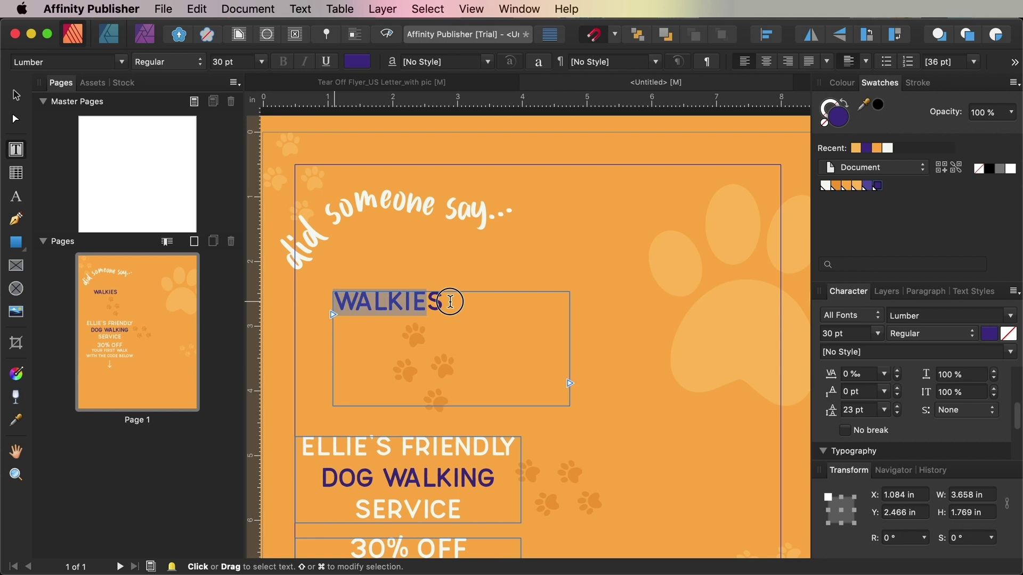
left_click_drag(580, 287, 564, 263)
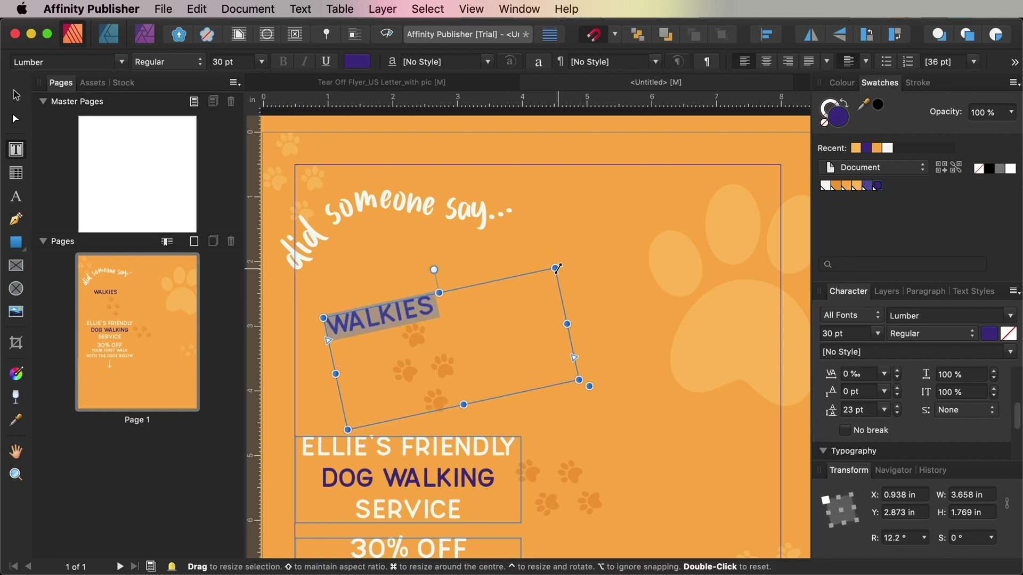
left_click_drag(427, 297, 427, 253)
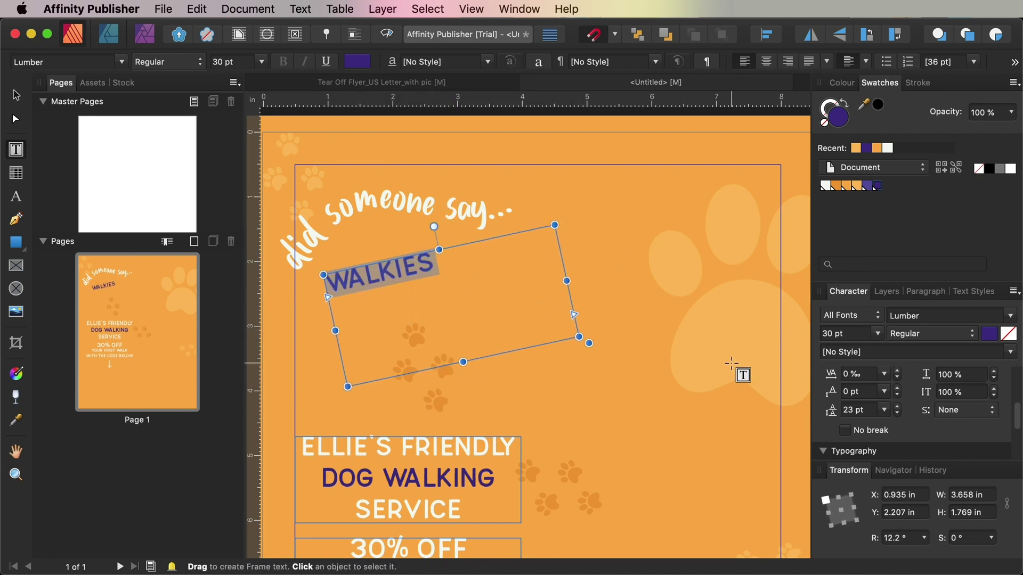
Set the "WALKIES" text in the Southem font and turn off its all-caps formatting.
left_click(1012, 320)
type("south")
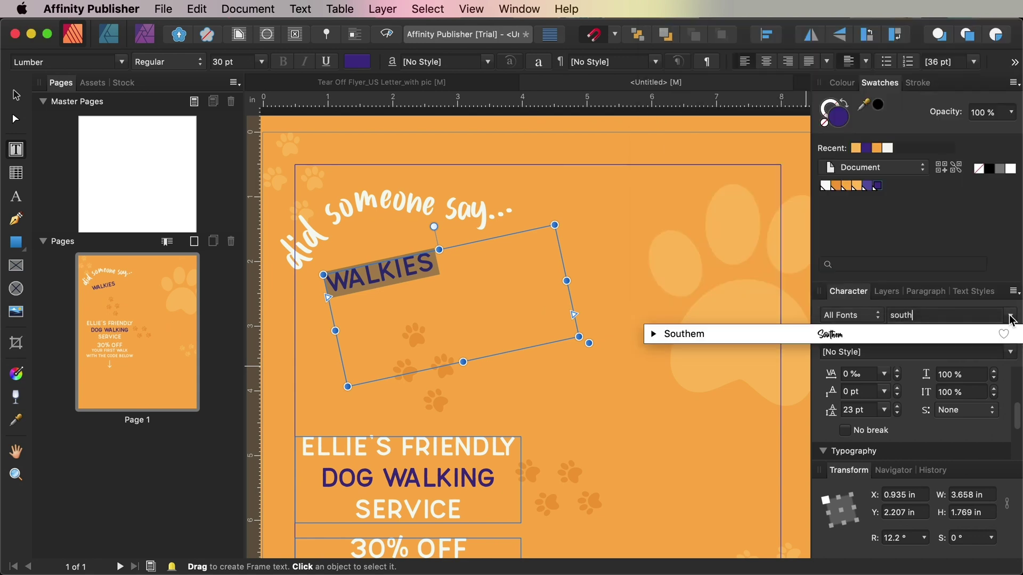
left_click(900, 333)
scroll(927, 420, "down", 3)
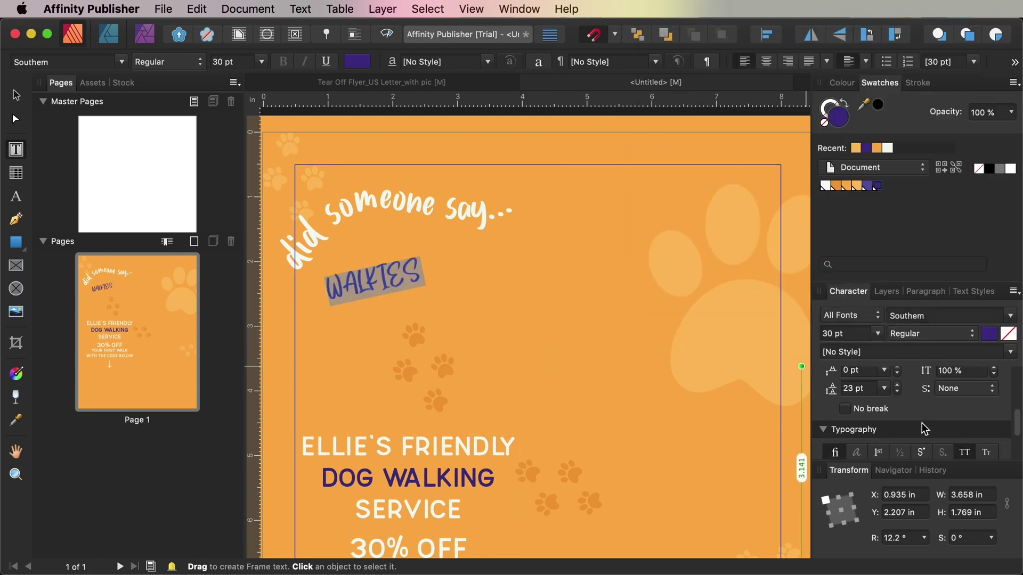
left_click(965, 413)
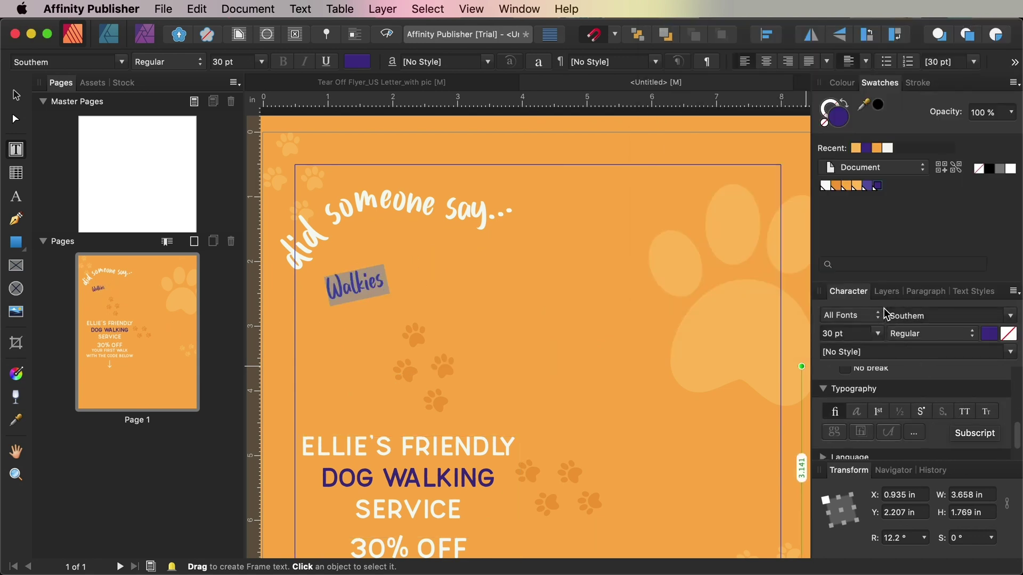
Set the "Walkies" text size to 120 pt.
left_click_drag(848, 334, 816, 338)
type("80")
key("Return")
type("120")
key("Return")
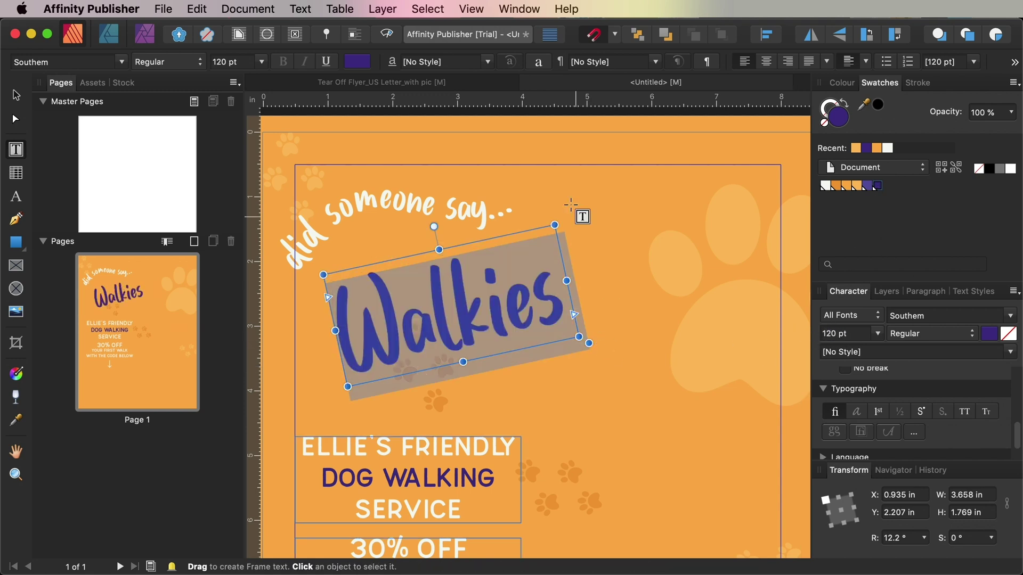
Reduce the word's tilt to about 8°, move it closer to the headline and replace its capital W with a lowercase w.
left_click_drag(583, 213, 570, 233)
left_click_drag(457, 244, 459, 228)
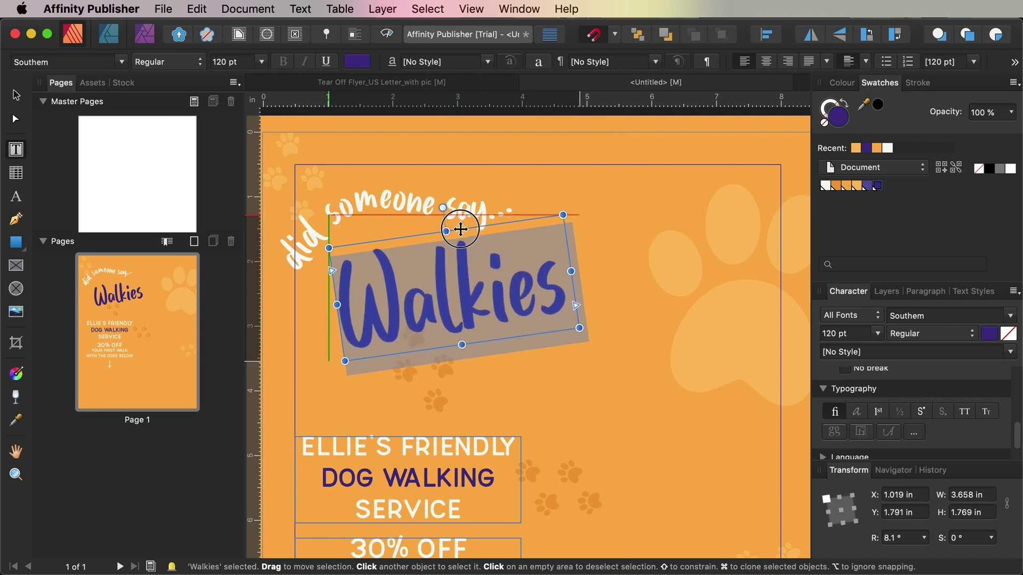
left_click(405, 327)
key("BackSpace")
type("w")
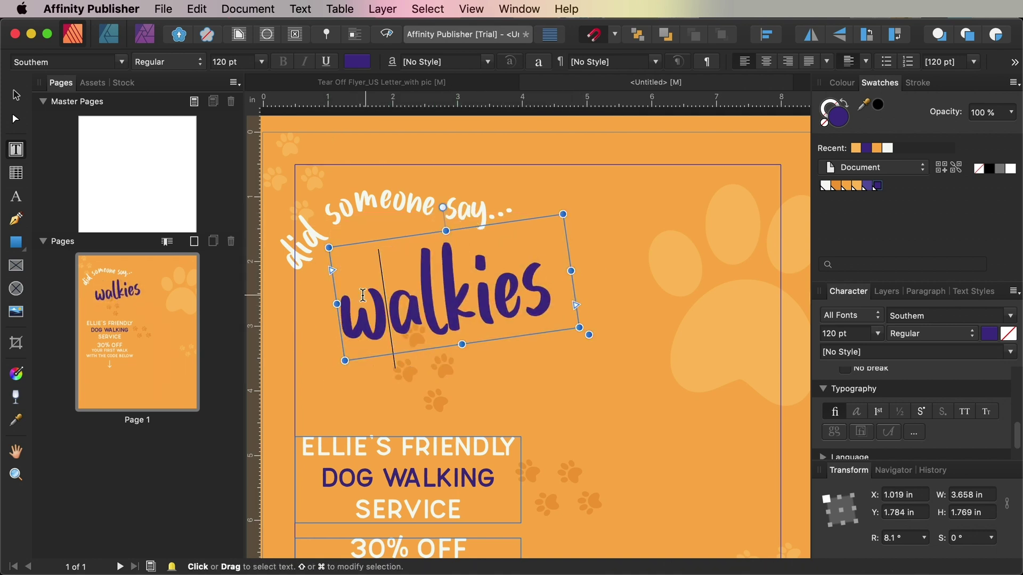
Shift letter baselines in "walkies" (k to -10 pt, a upward, s to -12 pt) and move the word up and left, close under the headline.
left_click_drag(445, 280, 472, 290)
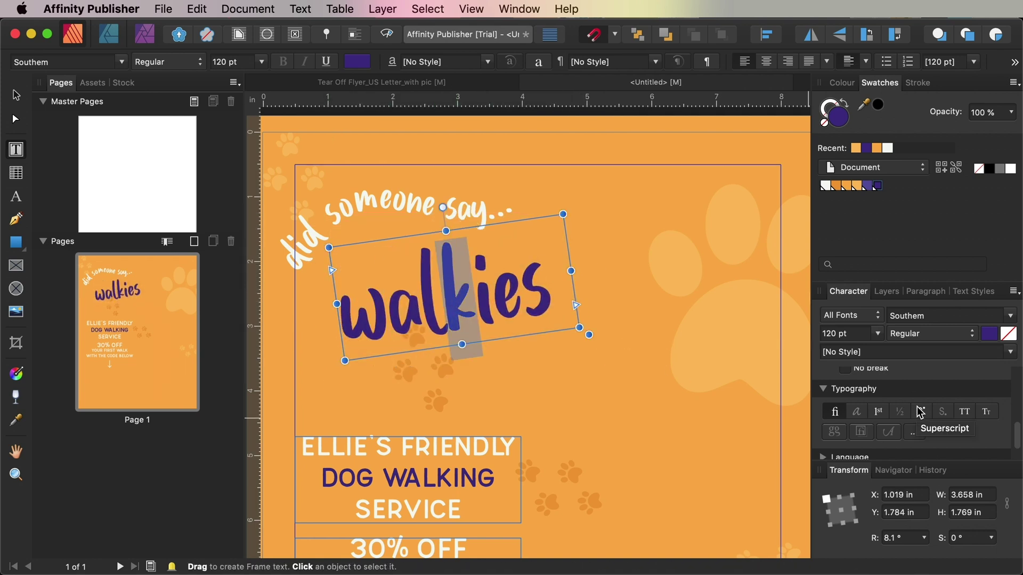
scroll(907, 384, "up", 3)
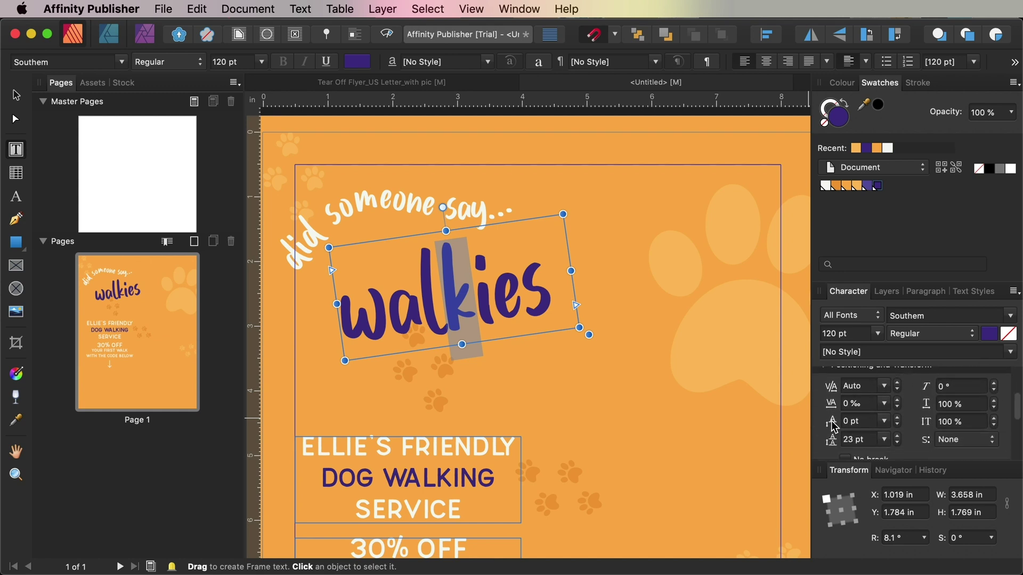
left_click(897, 425)
left_click(897, 424)
left_click(897, 424)
left_click(897, 424)
left_click(897, 425)
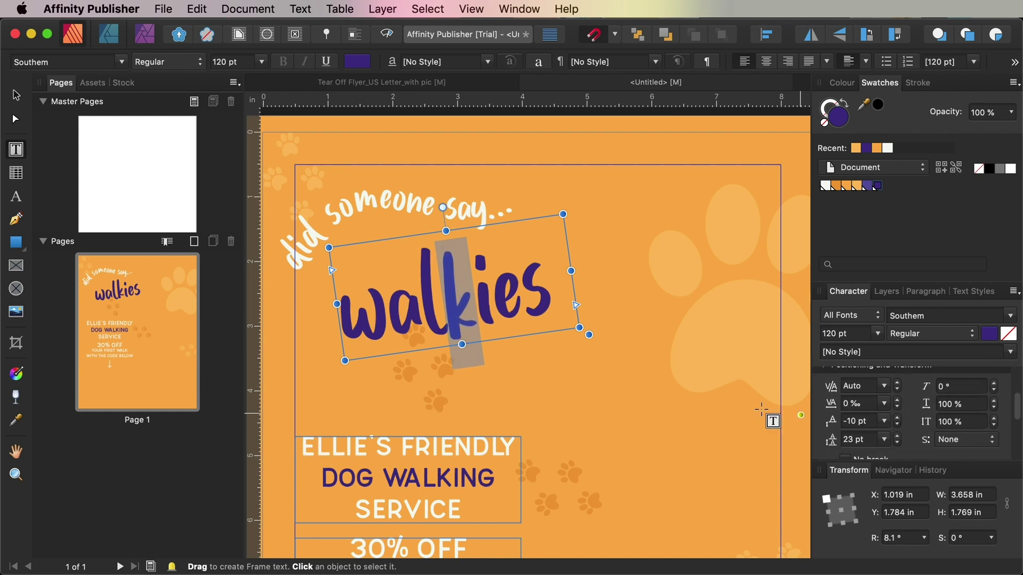
left_click_drag(420, 309, 393, 313)
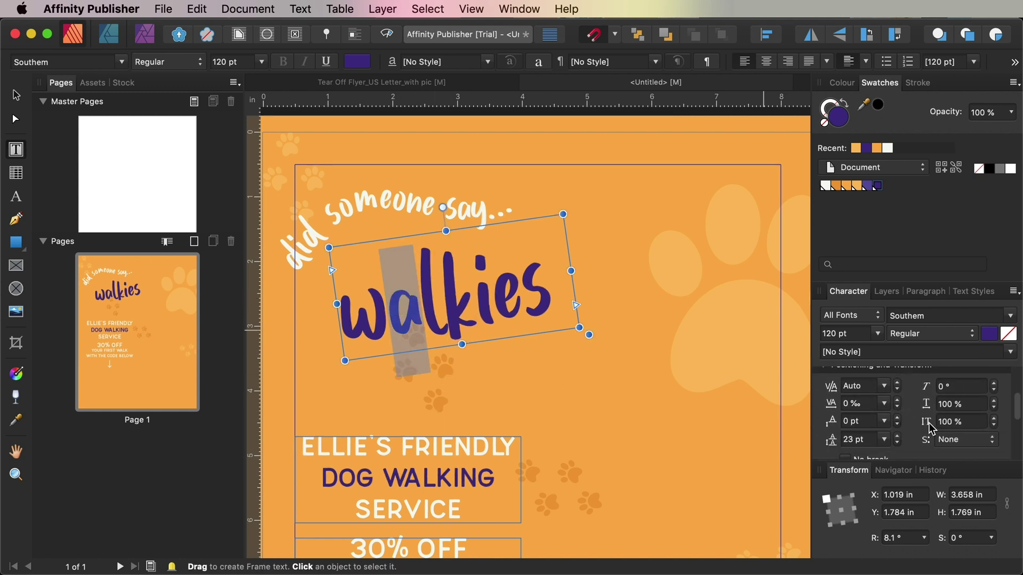
left_click_drag(526, 296, 564, 306)
left_click(899, 425)
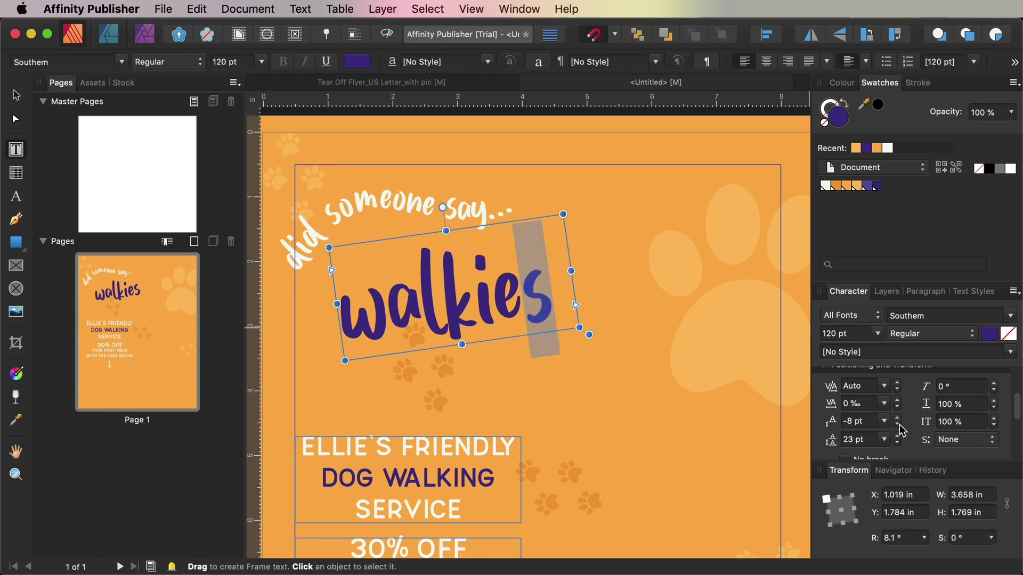
left_click_drag(434, 229, 391, 208)
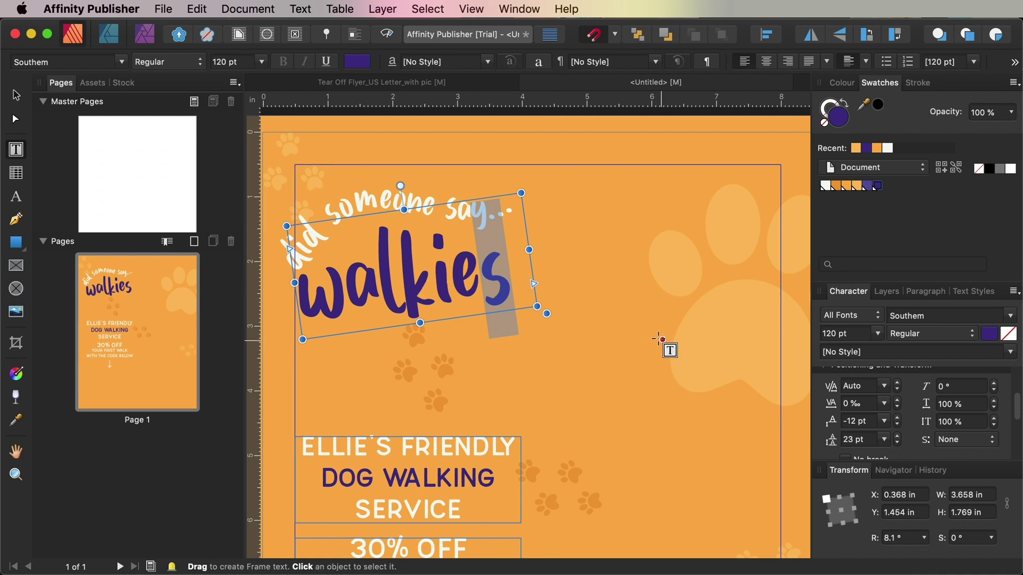
Add a separate "?" text frame about 1.36 × 1.67 in just after "walkies".
left_click_drag(552, 216, 641, 324)
type("s")
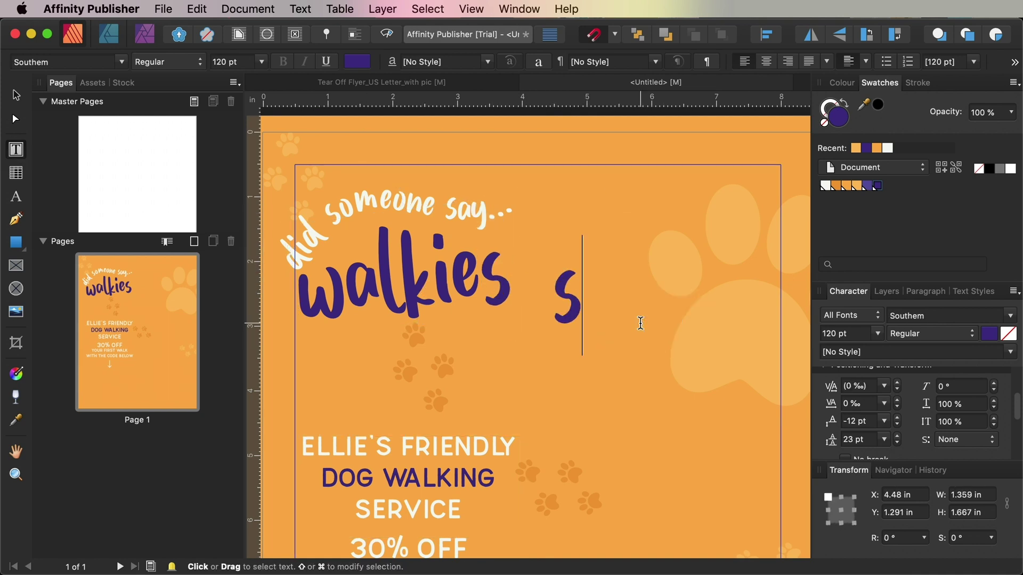
key("super+a")
type("?")
left_click_drag(622, 216, 606, 194)
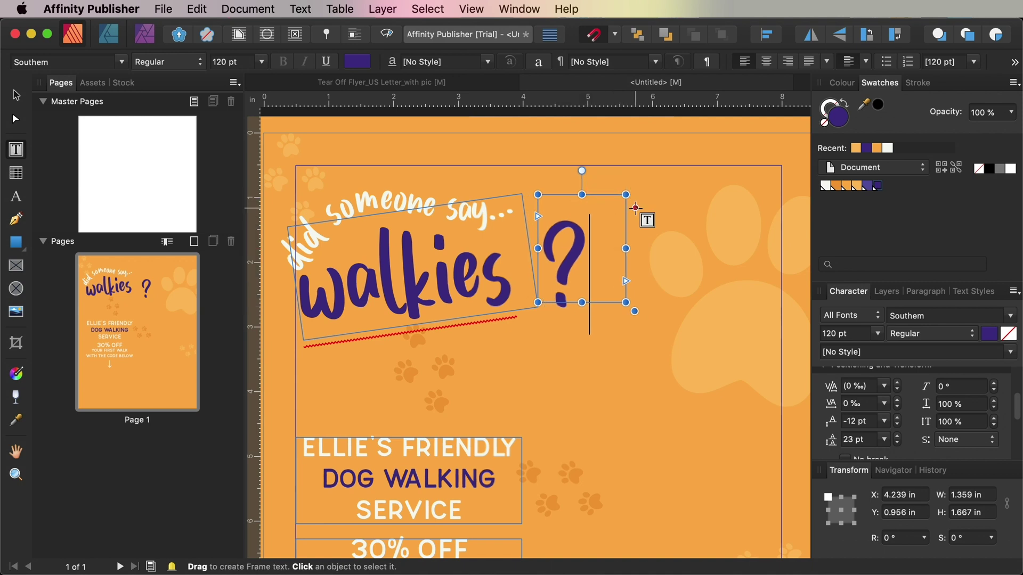
Set the question mark to 140 pt and enlarge its frame to about 1.56 × 2.25 in.
key("super+a")
left_click(853, 334)
type("140")
key("Return")
left_click_drag(625, 303, 638, 340)
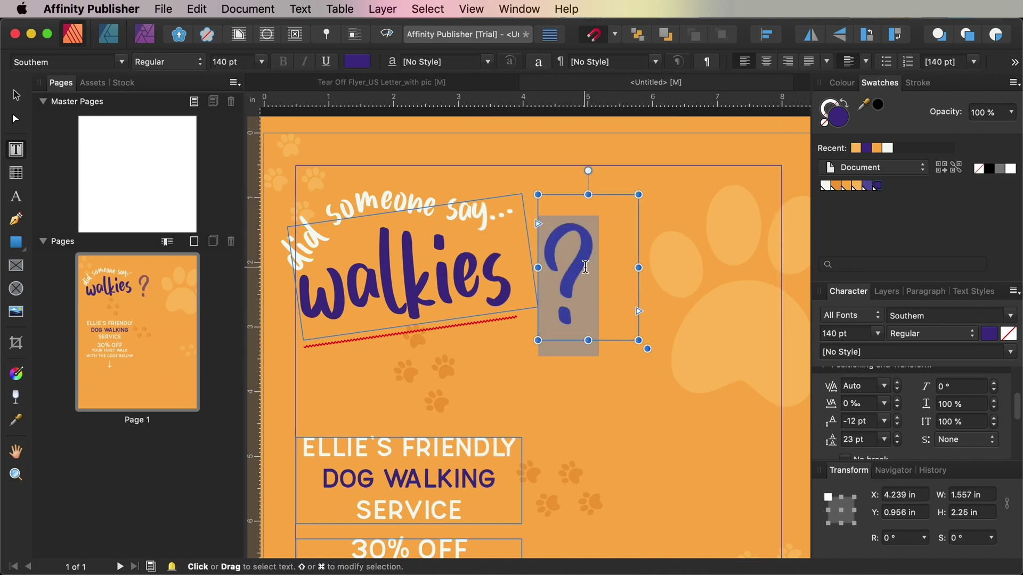
Rotate the question mark to about -6.2°, narrow its frame to about 1.01 in and place it right beside "walkies".
left_click_drag(605, 194, 639, 176)
left_click_drag(622, 251, 581, 261)
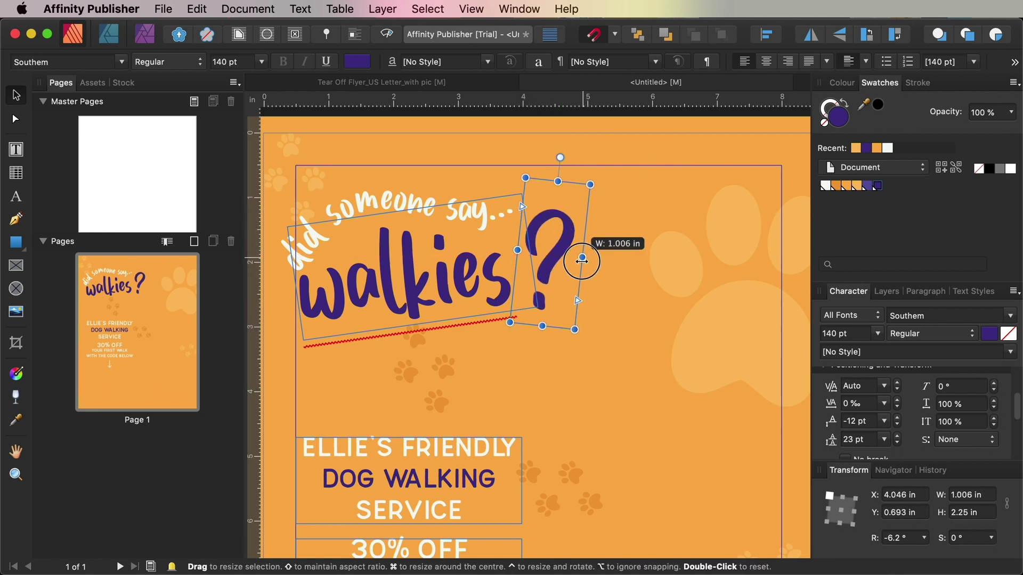
left_click(465, 171)
Nudge "walkies" and the question mark slightly down and right while previewing the page, and return to the full-page working view.
key("ctrl+w")
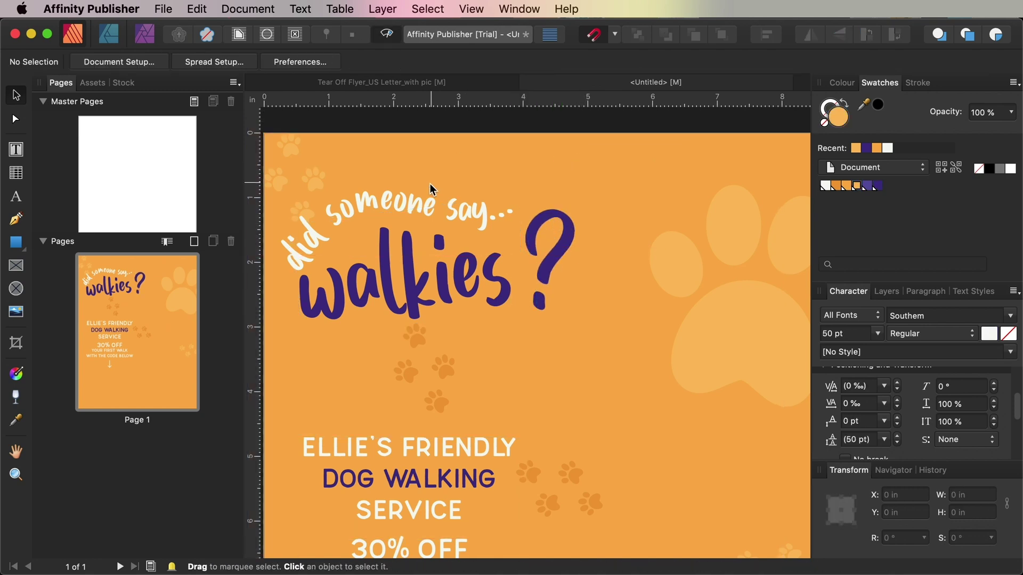
left_click_drag(418, 276, 425, 289)
left_click_drag(570, 257, 584, 266)
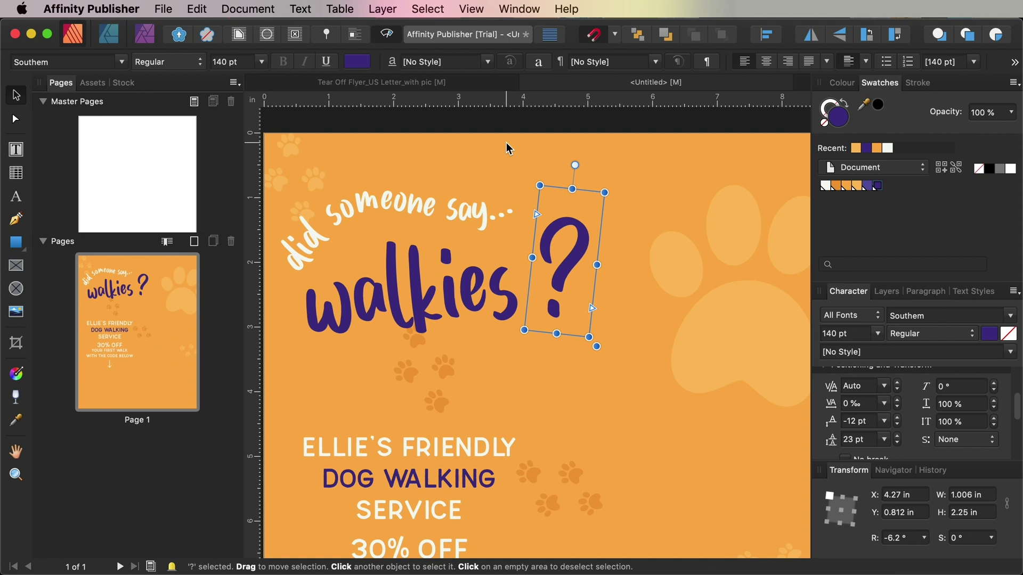
key("Escape")
key("w")
key("super+0")
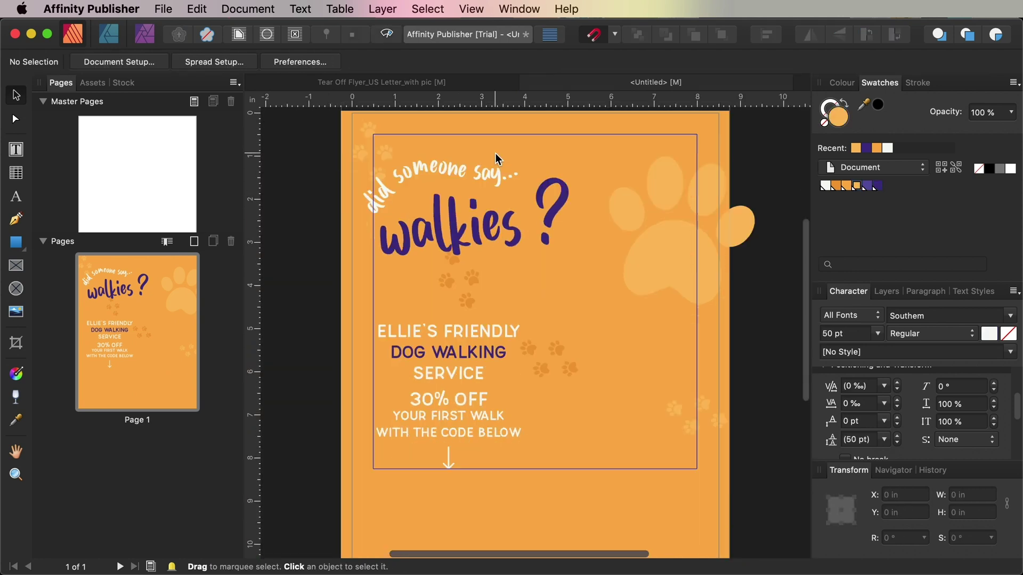
Switch to Affinity Photo with the dalmatian picture and duplicate the Background layer.
mouse_move(611, 572)
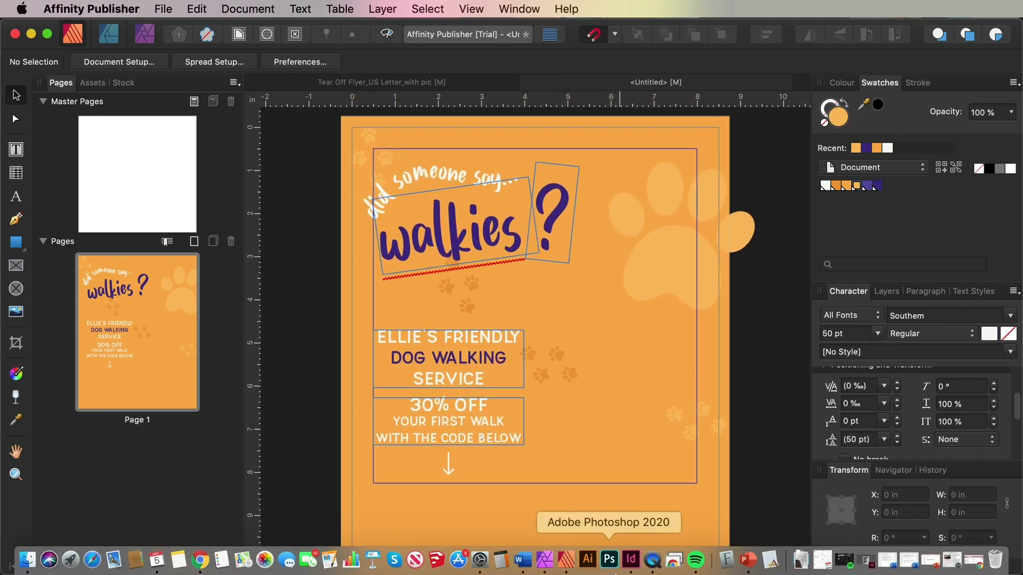
left_click(545, 562)
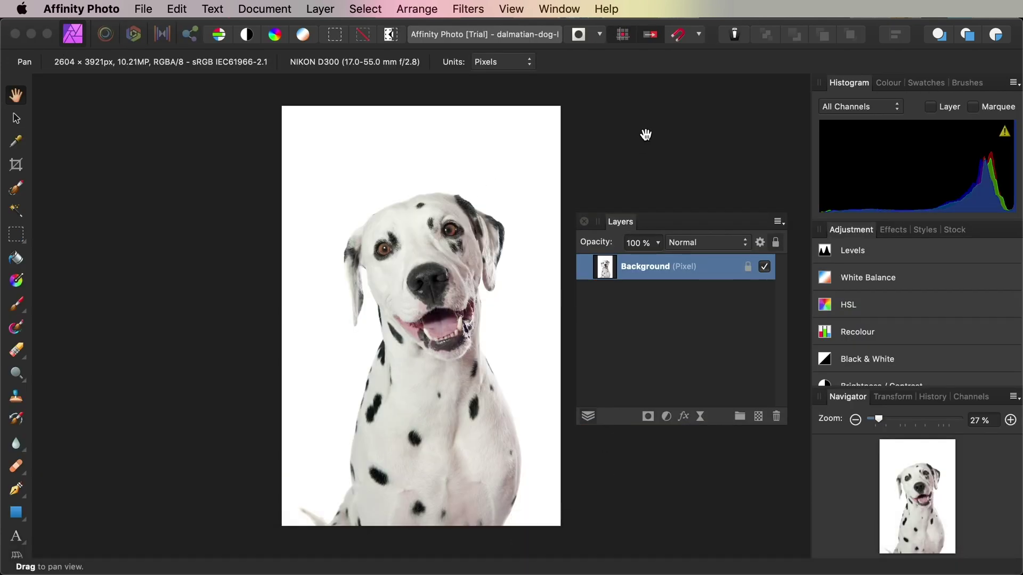
mouse_move(712, 273)
left_mouse_down()
mouse_move(746, 361)
mouse_move(713, 281)
left_mouse_up()
right_click(710, 273)
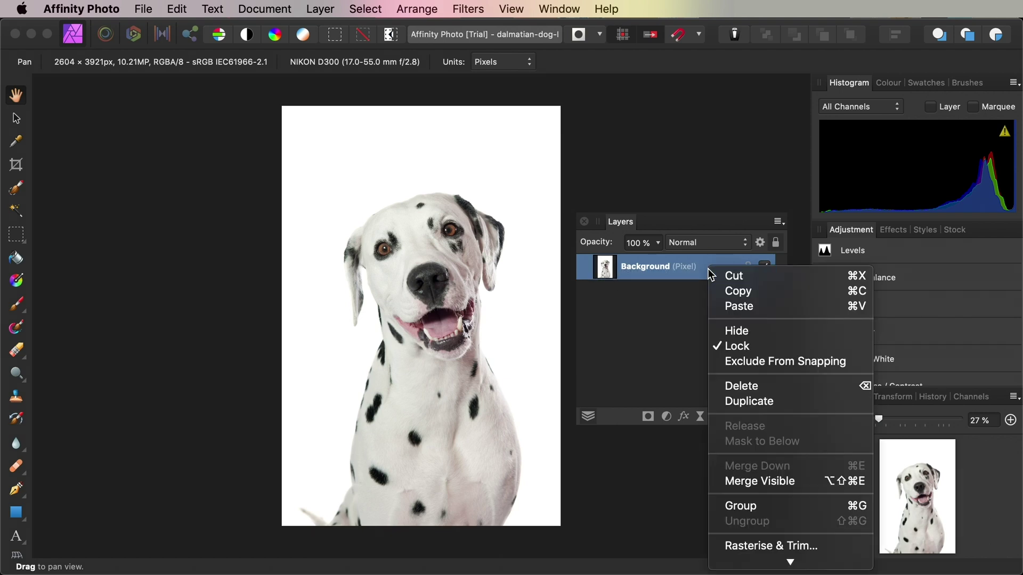
left_click(749, 400)
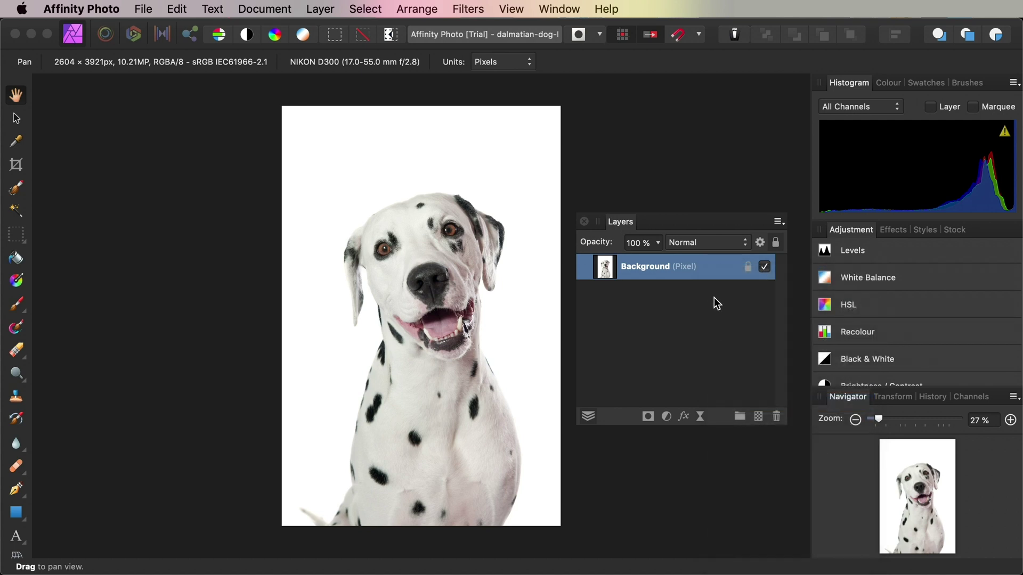
Hide the original locked Background layer and make the duplicate the active layer.
left_click(725, 296)
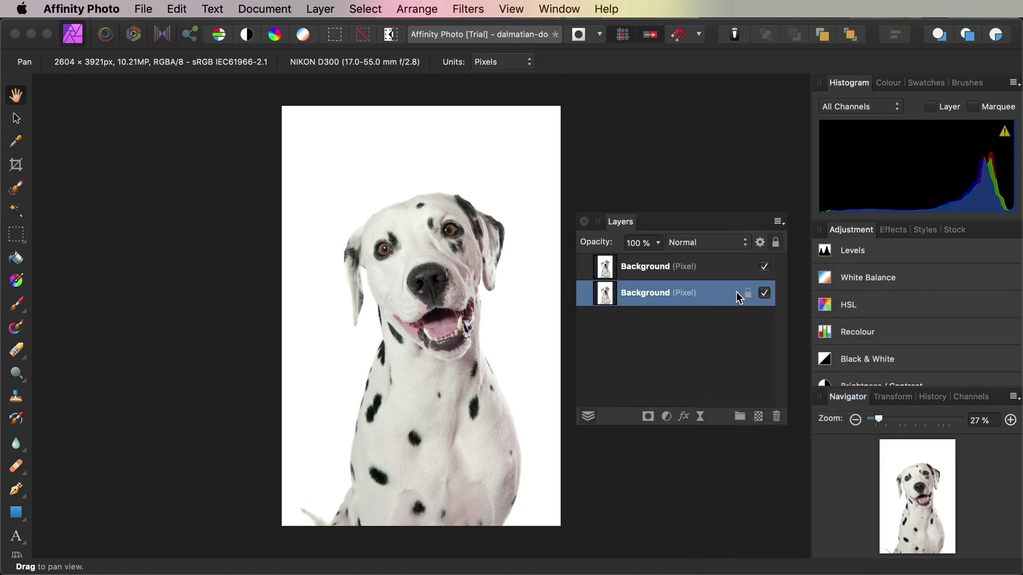
left_click(765, 293)
left_click(704, 273)
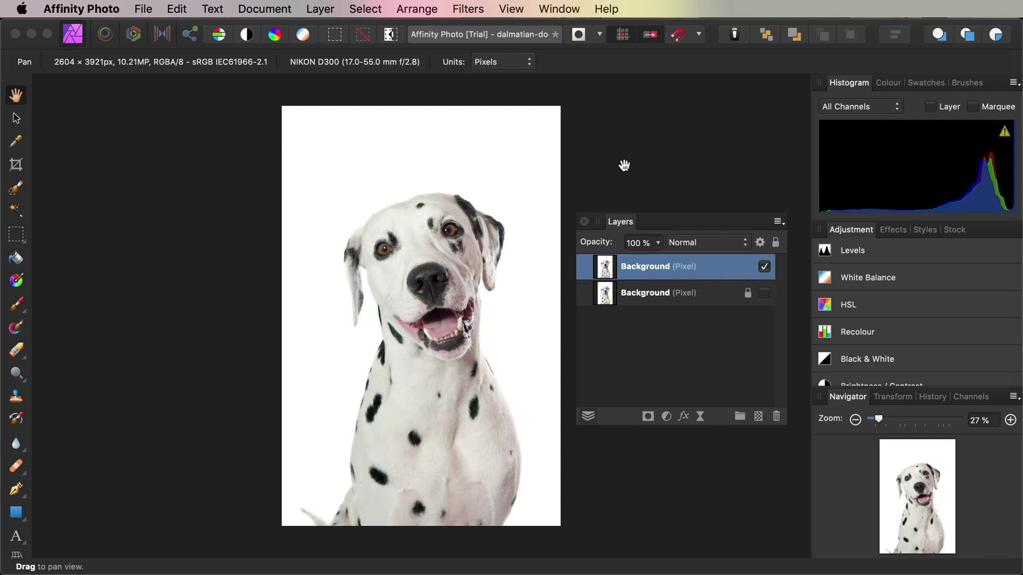
Select the white area around the dog with Select Sampled Colour at 4 % tolerance using the RGB Cube model.
left_click(367, 10)
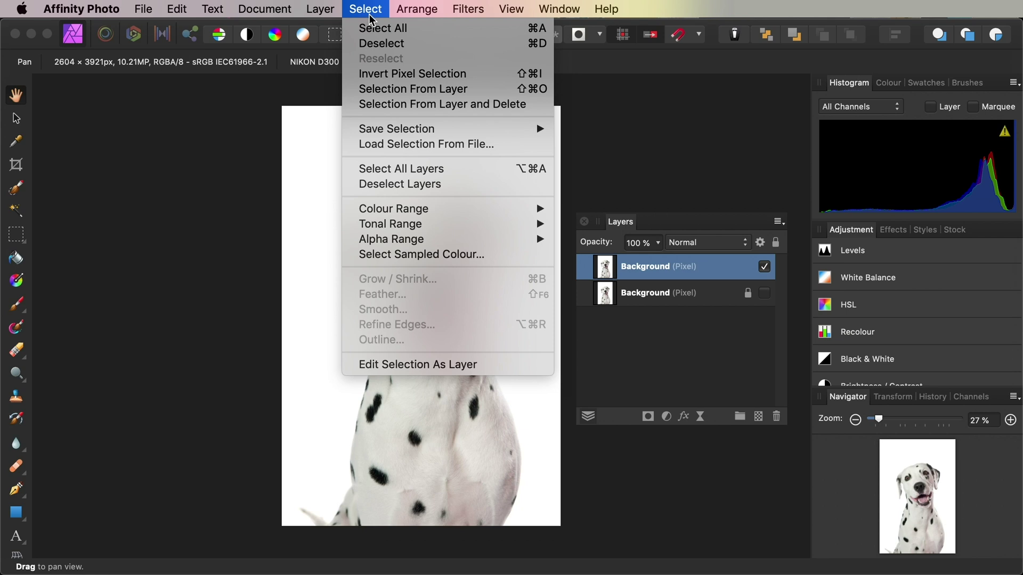
left_click(406, 254)
left_click(425, 244)
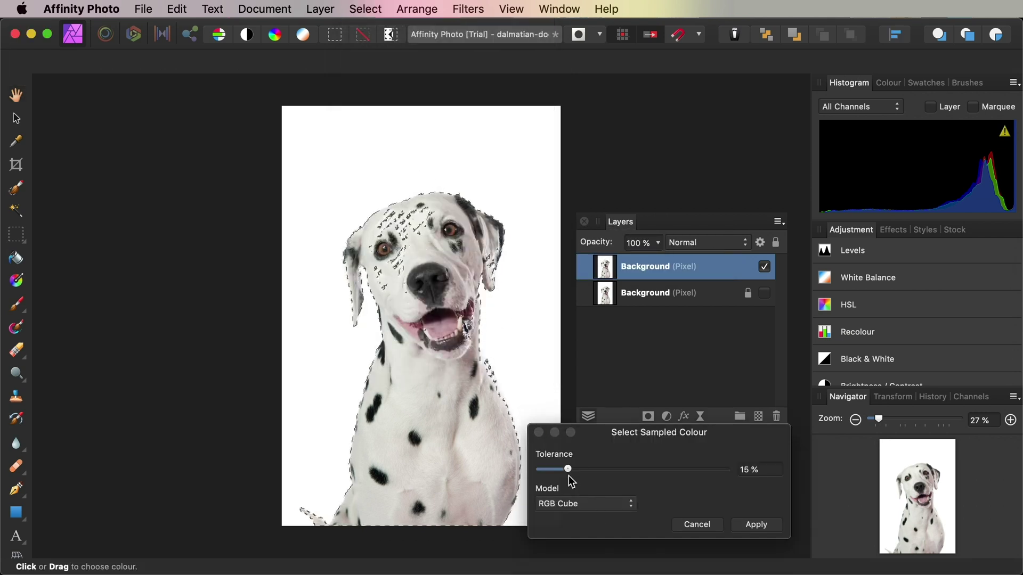
left_click_drag(567, 471, 550, 471)
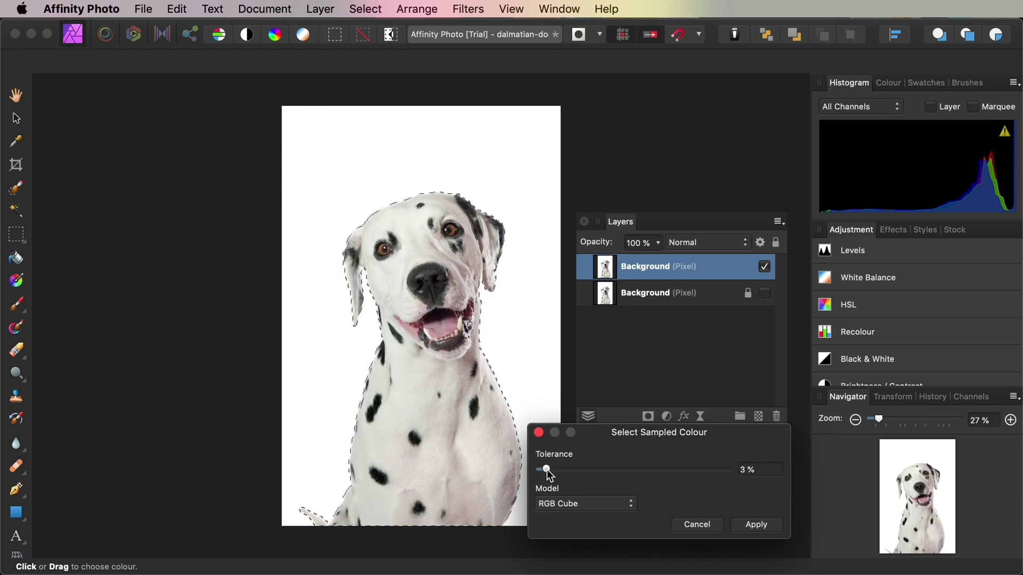
left_click_drag(655, 438, 184, 232)
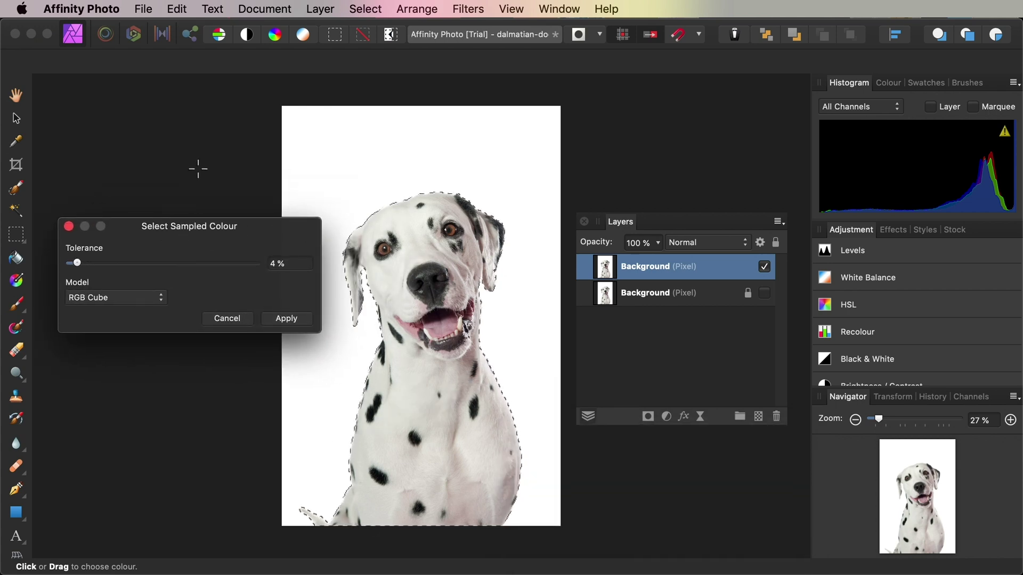
left_click(288, 318)
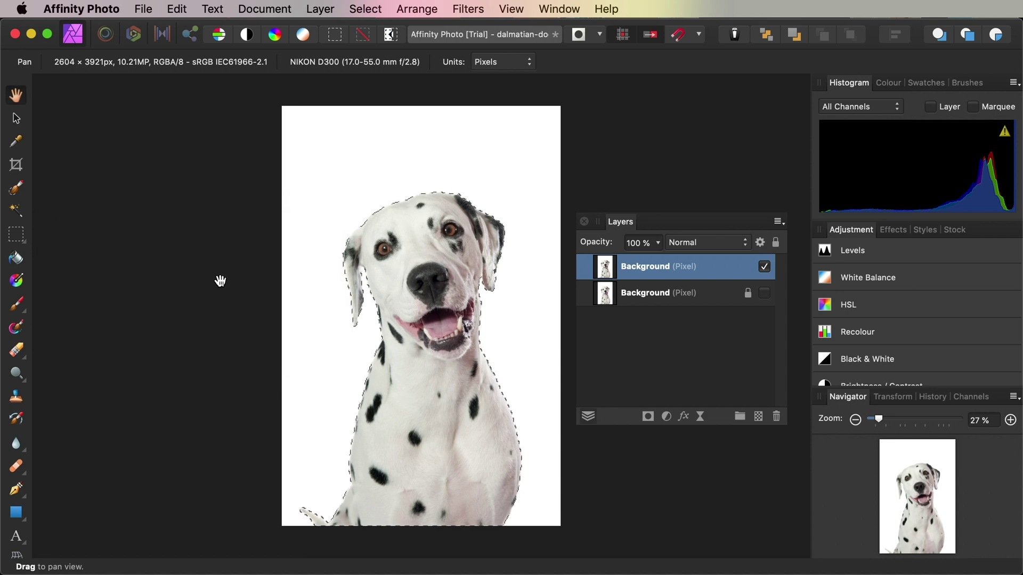
Delete the selected white area around the dog and save the cut-out picture as a separate file.
key("BackSpace")
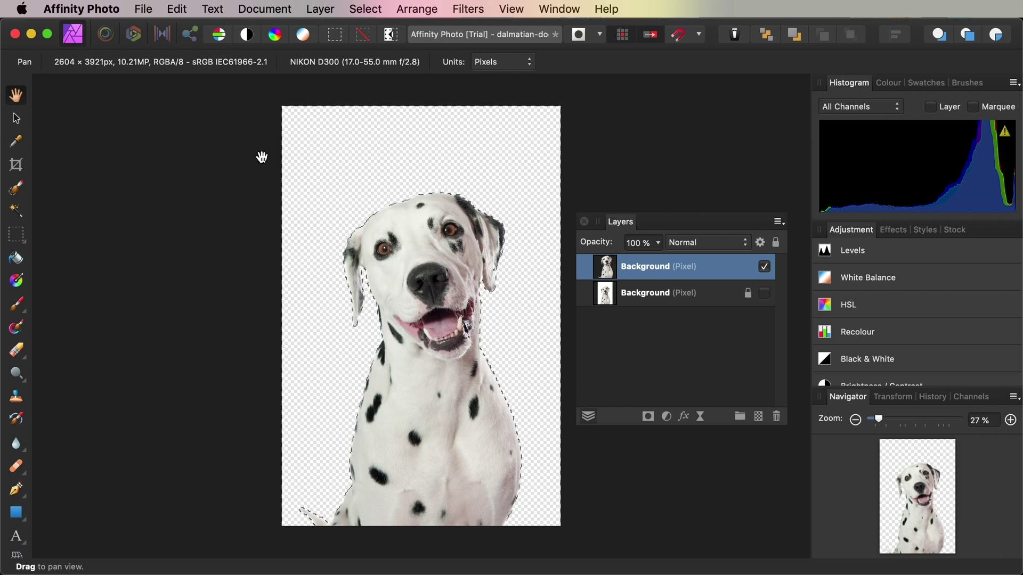
left_click(143, 9)
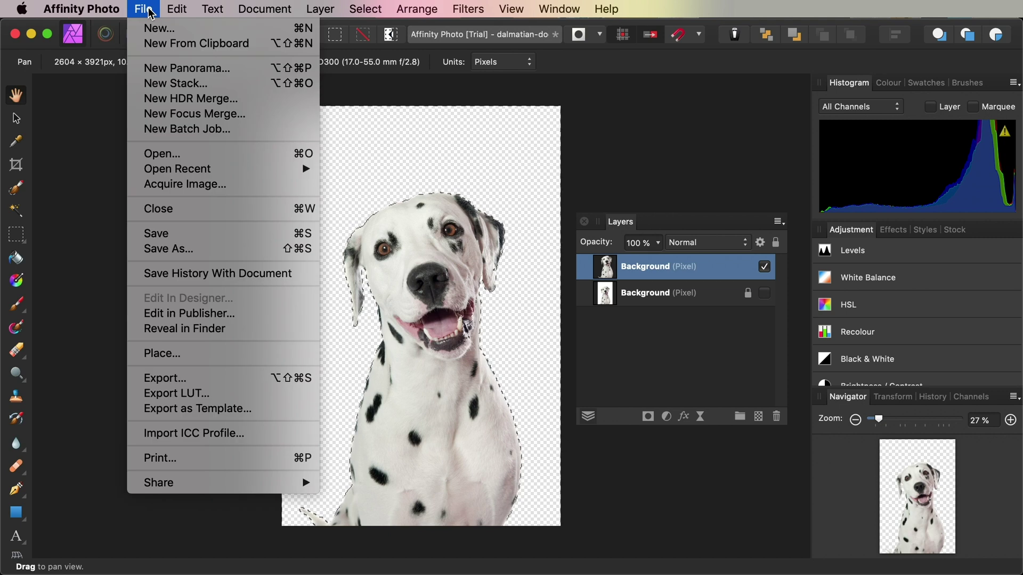
left_click(167, 249)
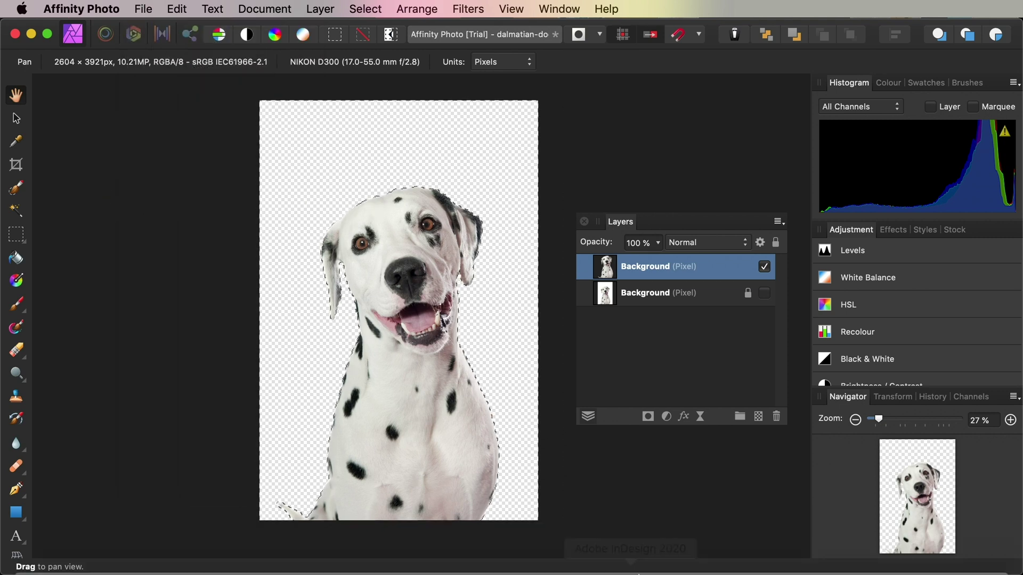
Switch to Affinity Publisher and draw a picture frame about 4.06 × 6.43 in beside the offer text.
left_click(568, 563)
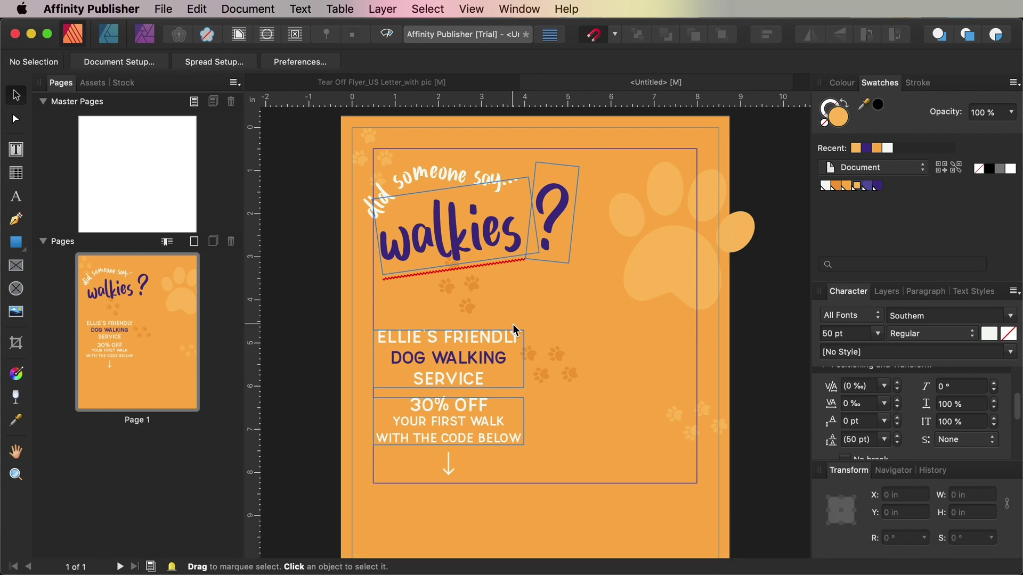
left_click(17, 266)
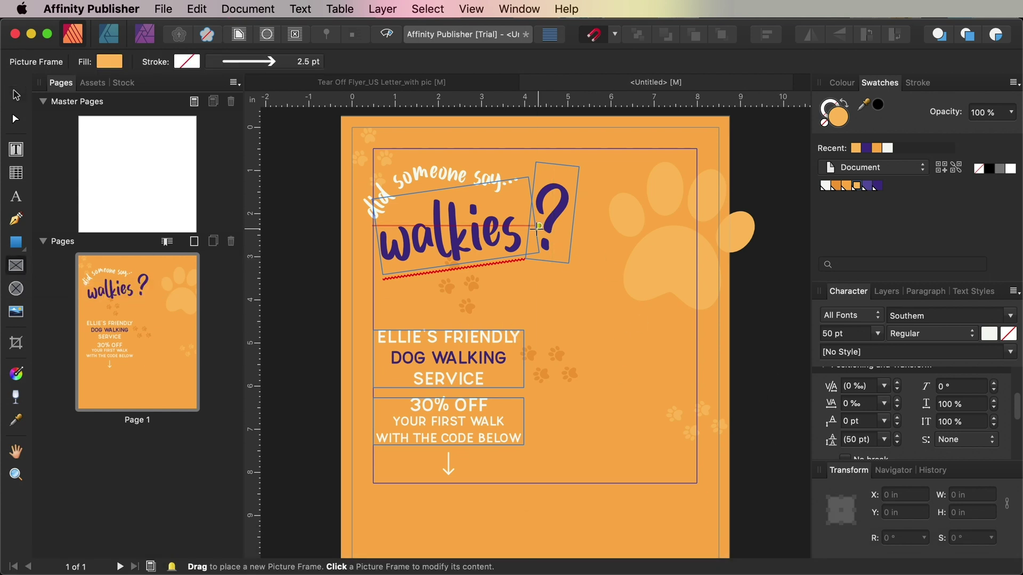
left_click_drag(536, 225, 711, 503)
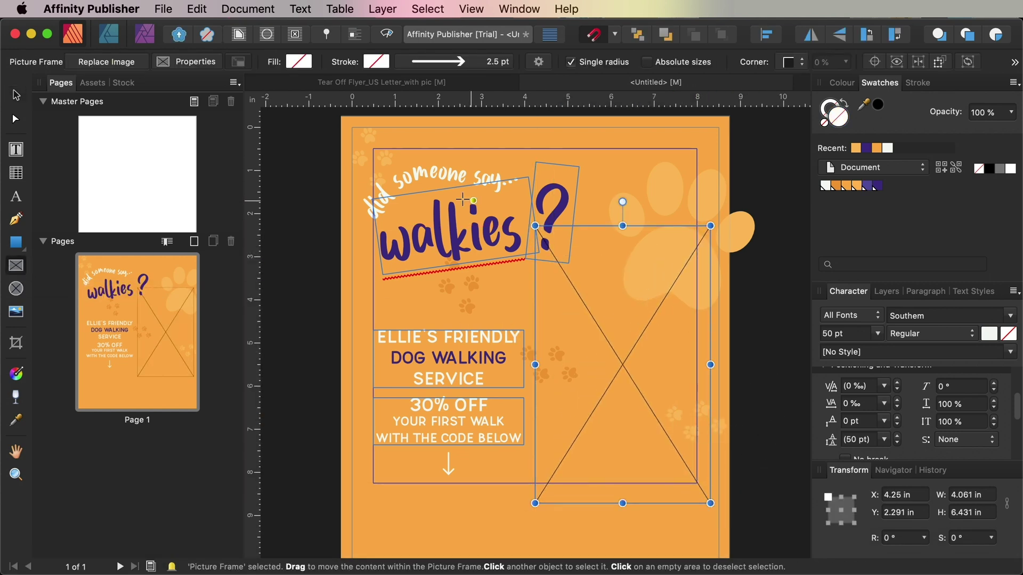
Place "Dalmatian no bg.psd" in the picture frame and accept linking the images.
left_click(169, 10)
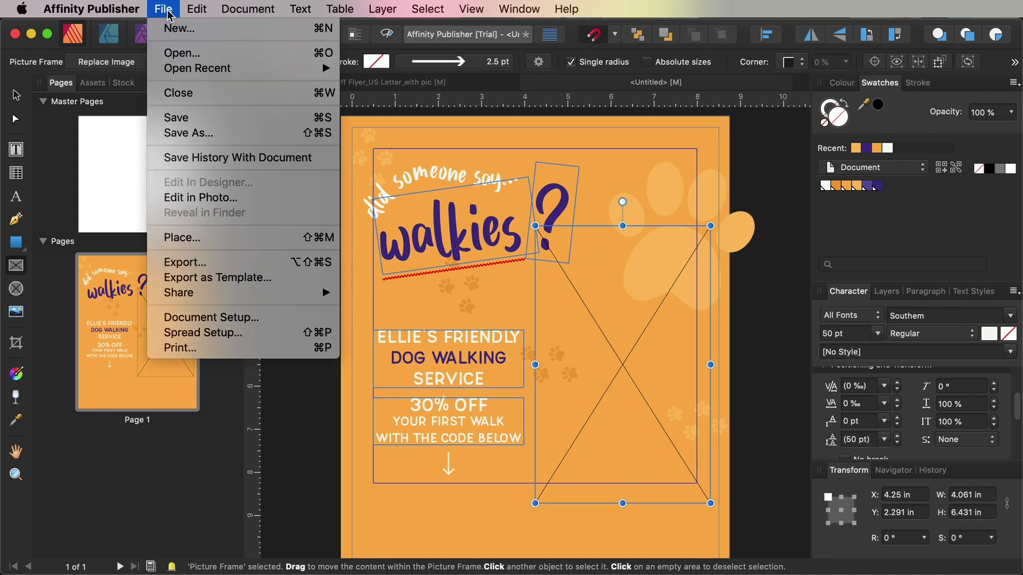
left_click(197, 244)
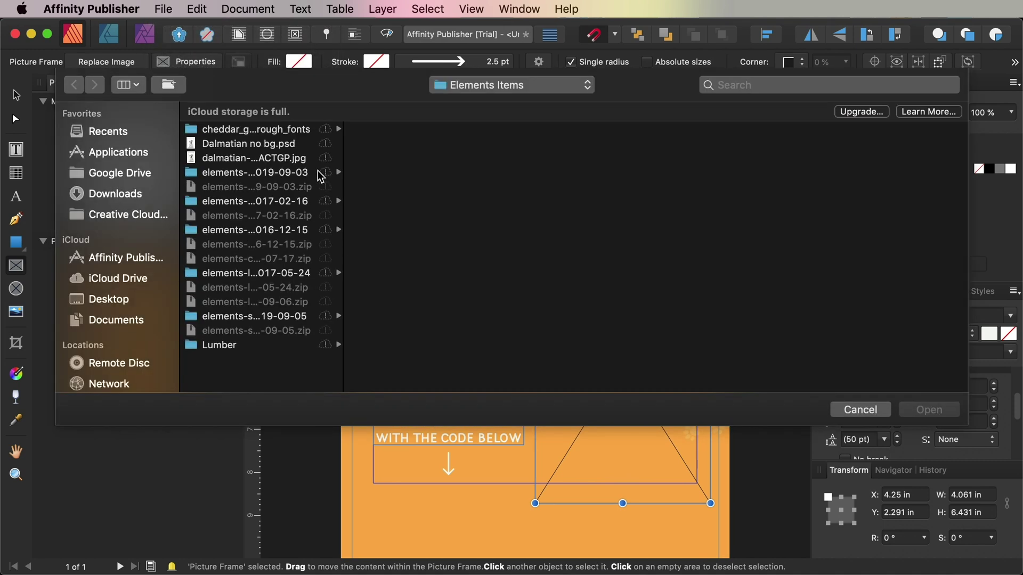
double_click(291, 150)
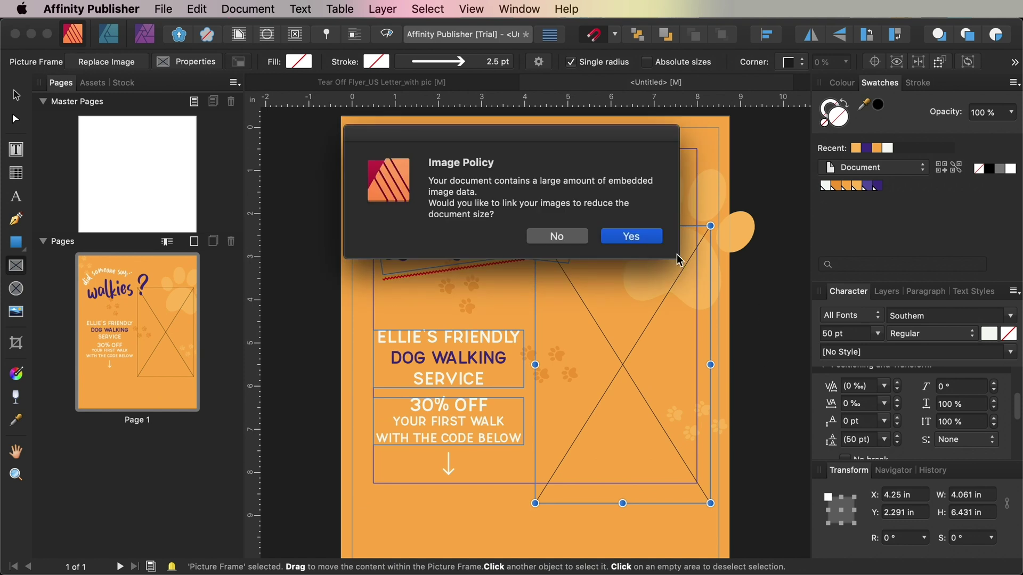
left_click(655, 243)
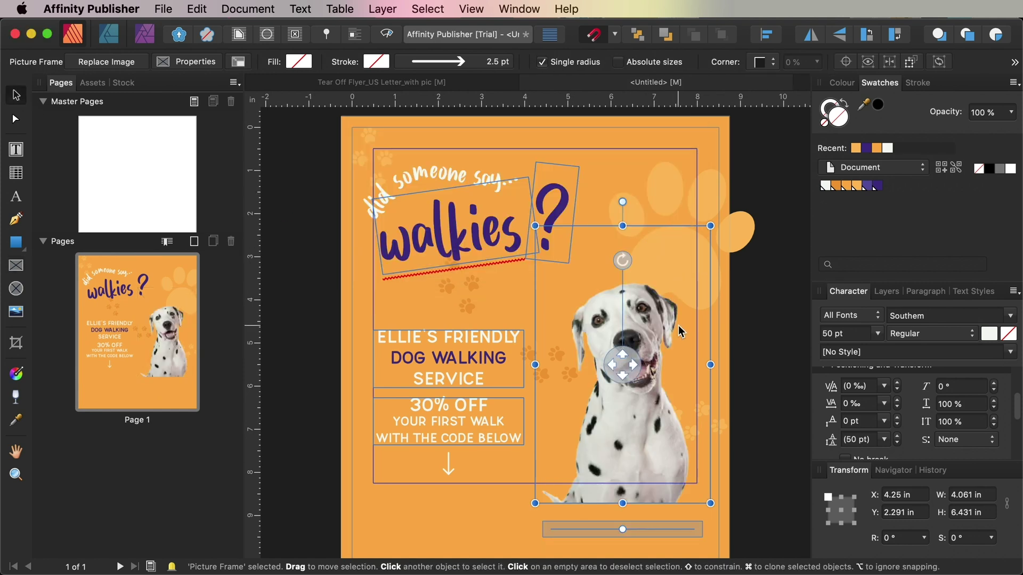
Enlarge the dalmatian picture frame up and to the left to about 4.86 × 7.36 in.
left_click_drag(531, 227, 484, 178)
left_click_drag(495, 190, 501, 181)
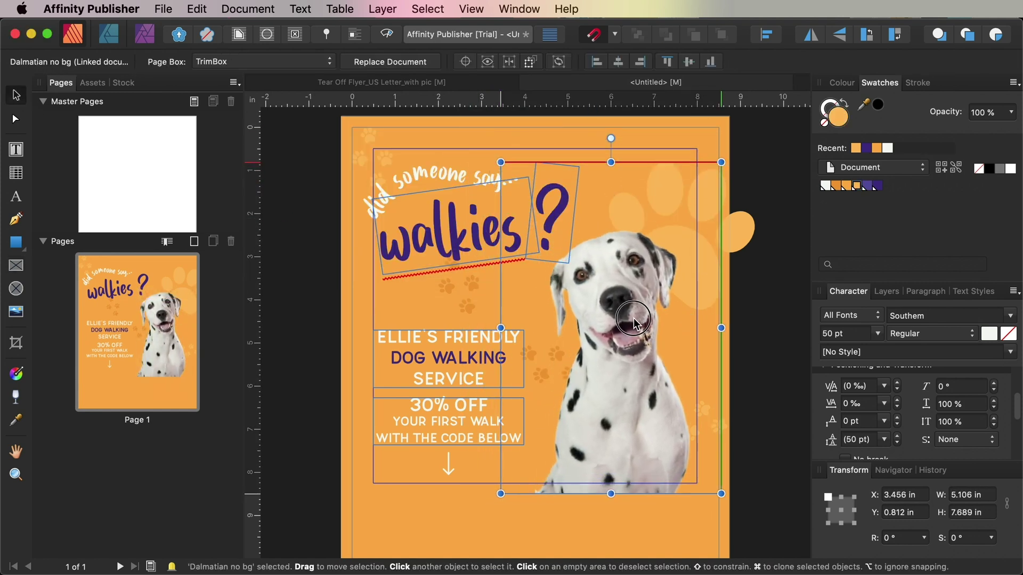
left_click(573, 242)
left_click_drag(535, 226, 484, 137)
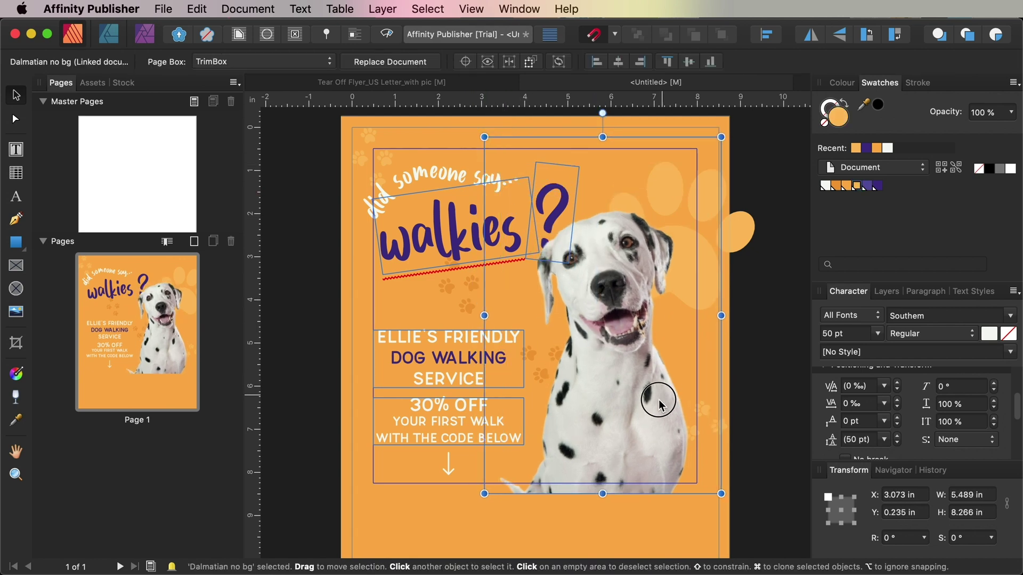
Shift the question mark, "walkies" and "did someone say..." slightly right so the headline clears the dog's head.
left_click(563, 169)
left_click_drag(561, 164, 570, 160)
left_click_drag(463, 229, 484, 223)
left_click_drag(431, 169, 448, 171)
left_click(776, 276)
scroll(767, 278, "down", 2)
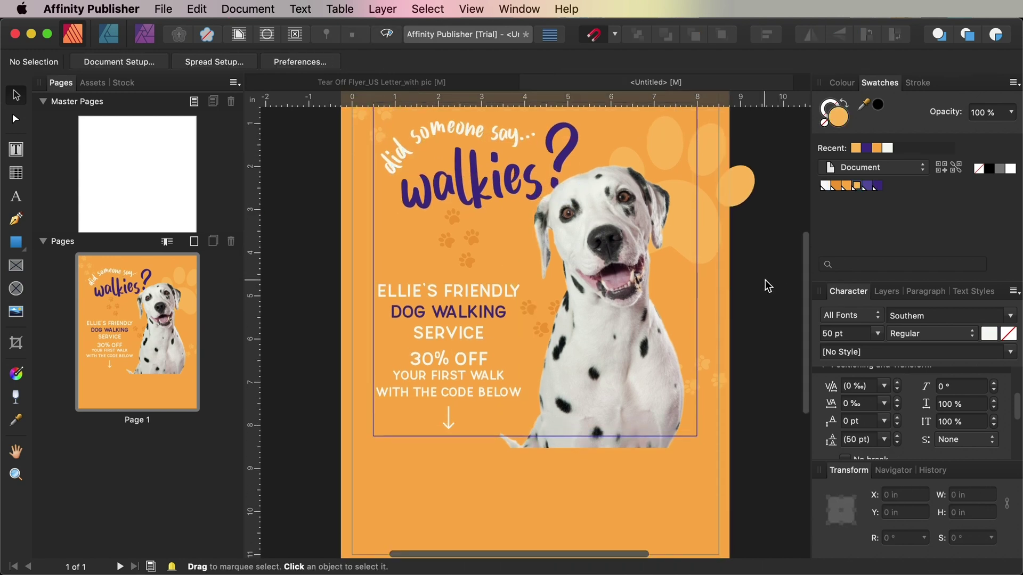
Lock and collapse the Text Behind layer, and make the Images layer active.
left_click(886, 292)
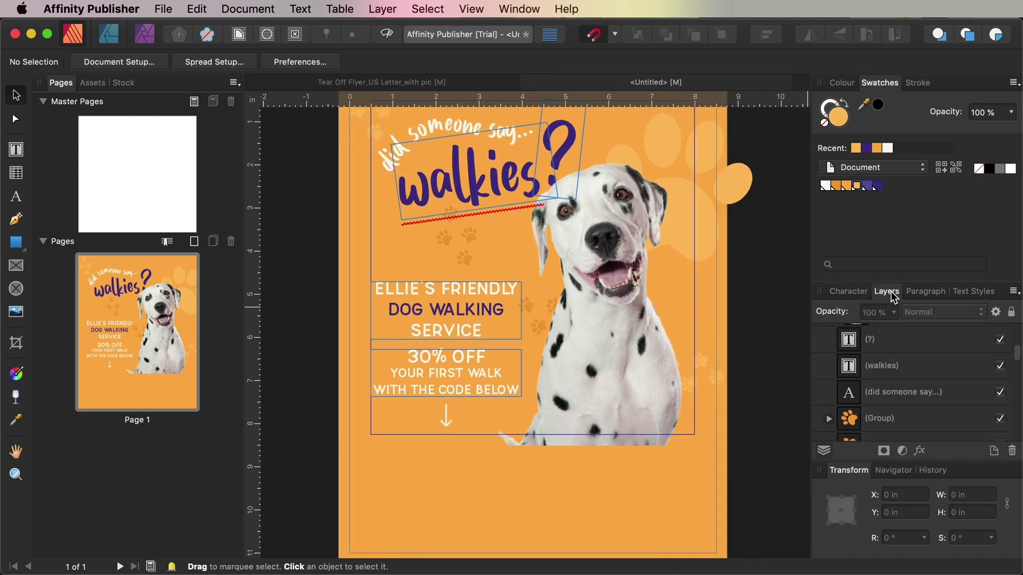
left_click(984, 336)
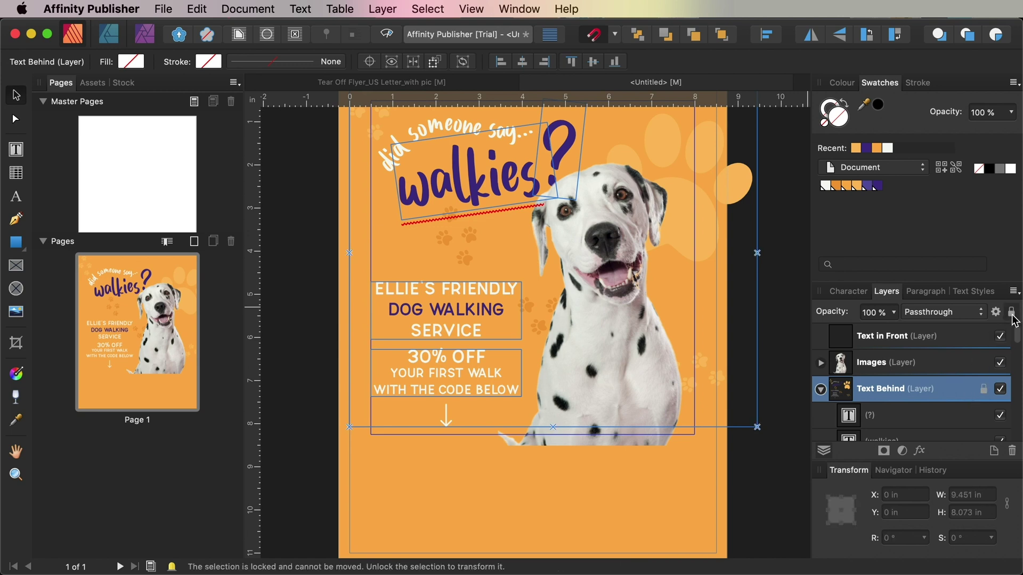
left_click(895, 365)
left_click(821, 389)
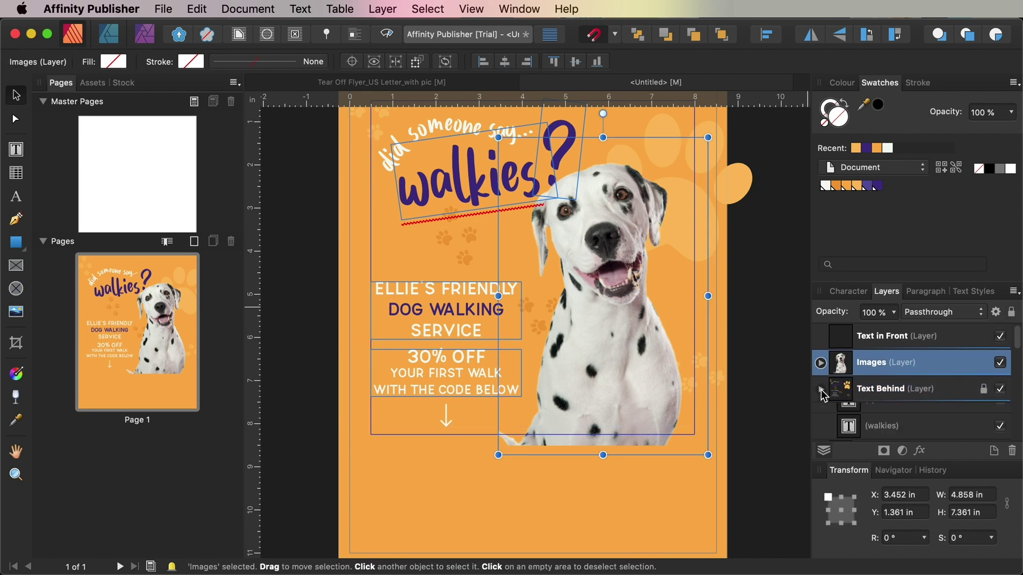
left_click(775, 355)
Draw a 9 × 3 in rectangle across the bottom of the page and fill it with dark purple.
scroll(772, 356, "down", 3)
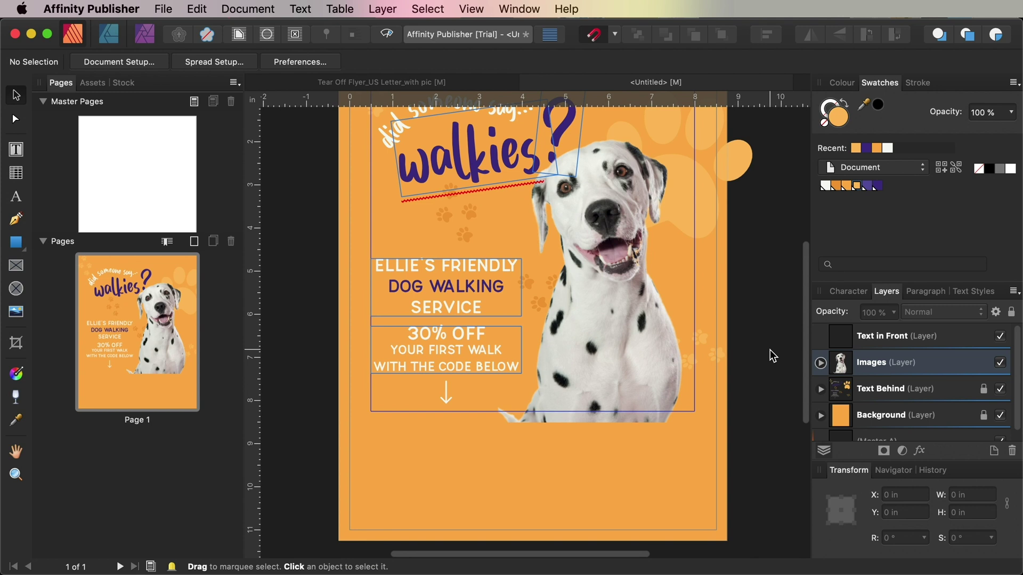
left_click(16, 242)
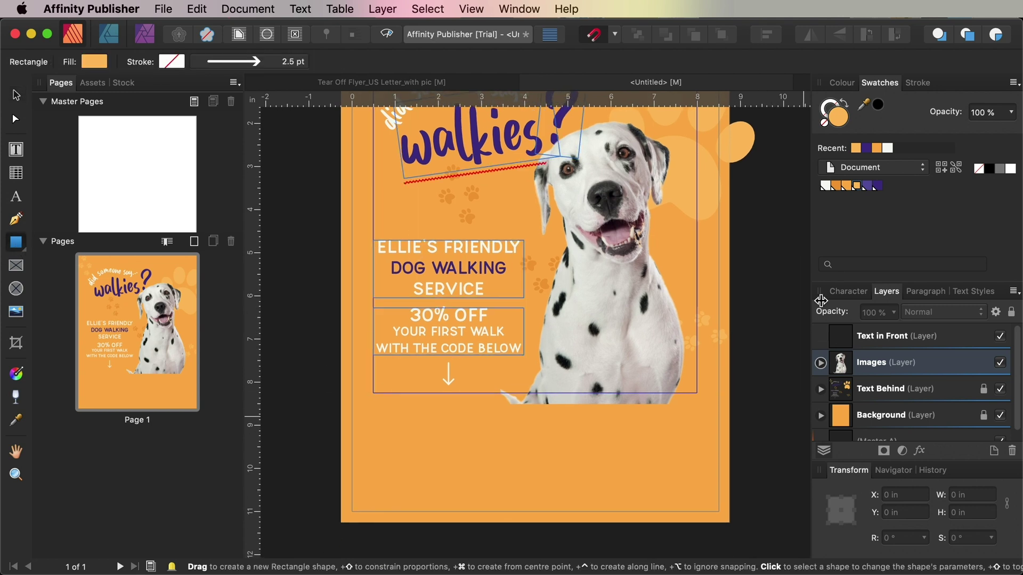
left_click_drag(729, 523, 339, 394)
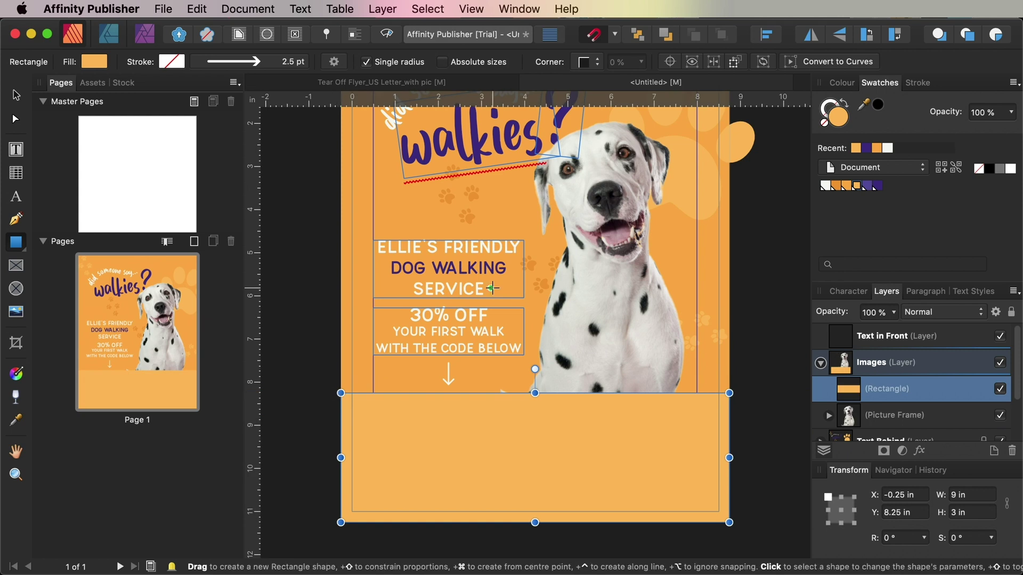
left_click(878, 187)
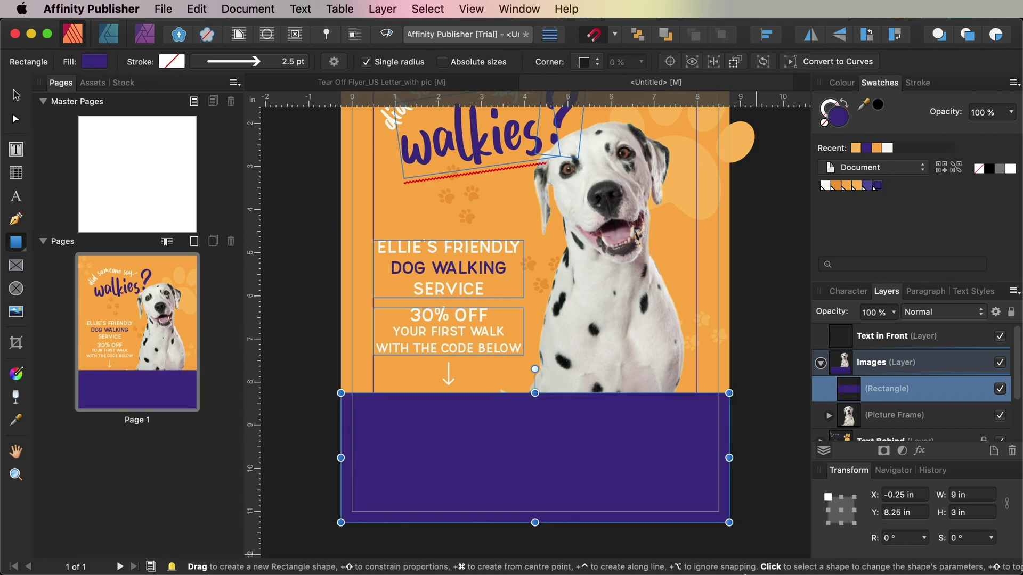
Divide 8.5 by 5 in Calculator and place a vertical guide at 1.7 in on the page.
mouse_move(747, 573)
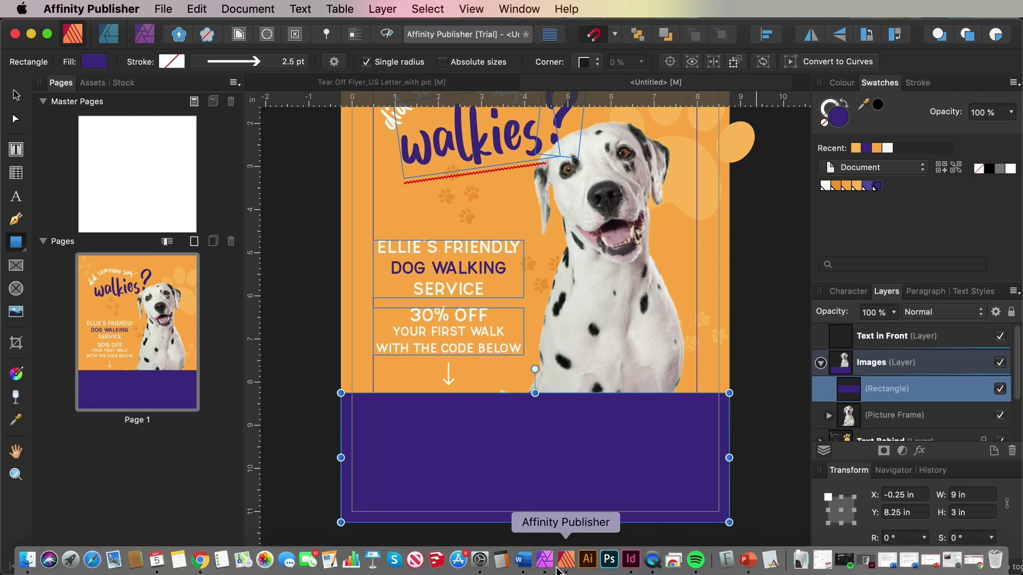
left_click(500, 561)
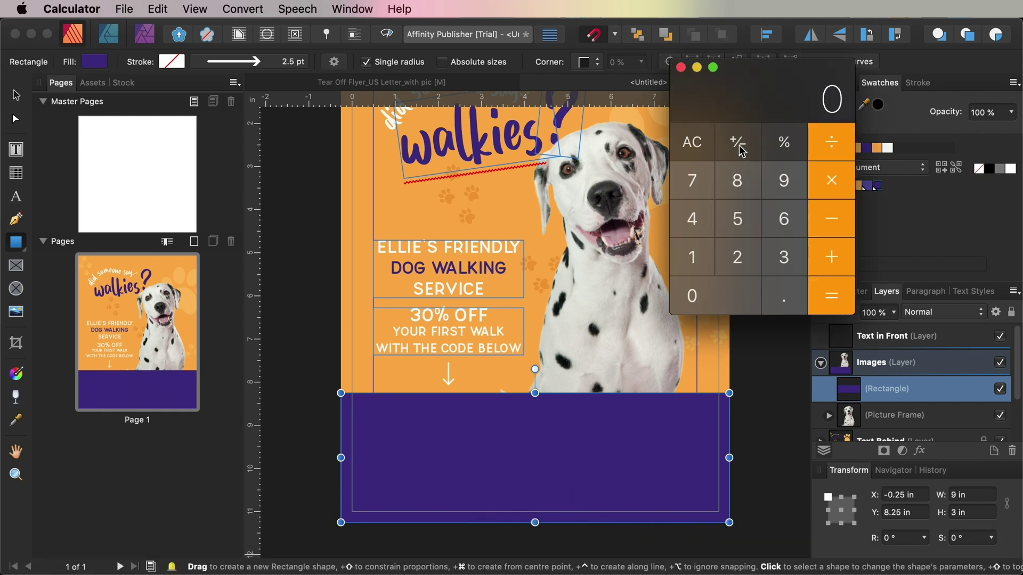
left_click_drag(735, 105, 767, 234)
left_click(781, 326)
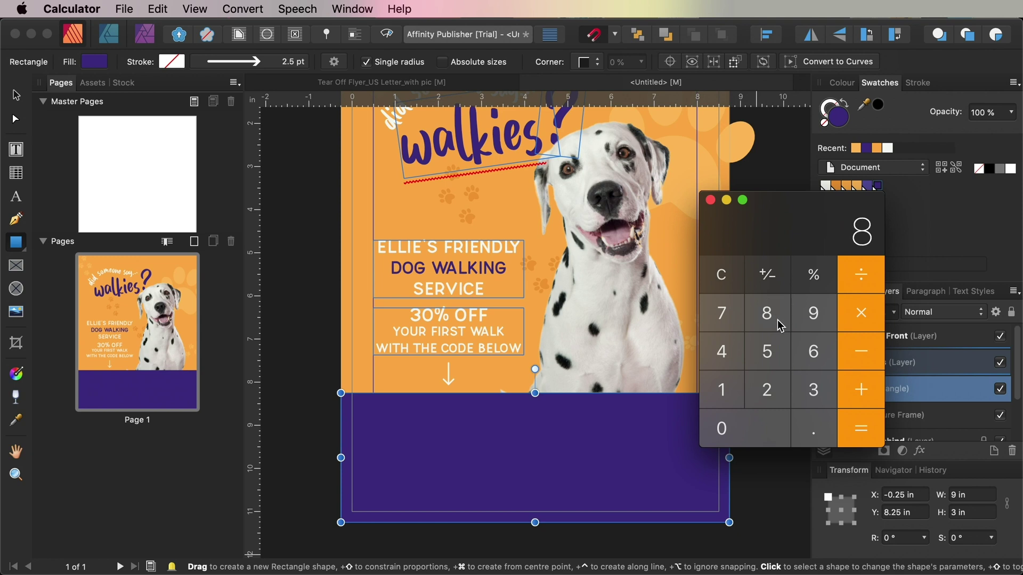
left_click(807, 429)
left_click(769, 358)
left_click(861, 274)
left_click(849, 425)
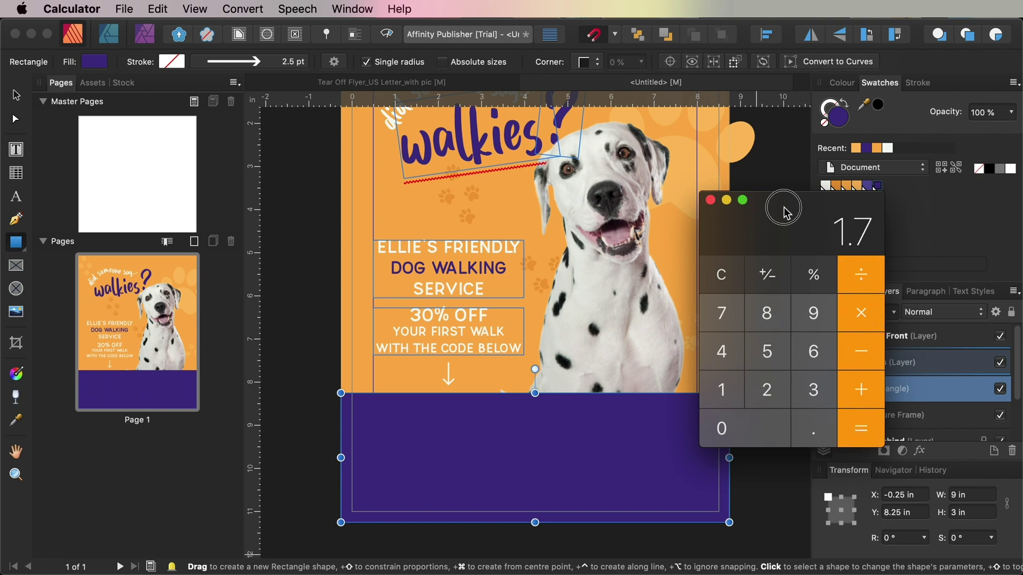
left_click_drag(784, 207, 838, 219)
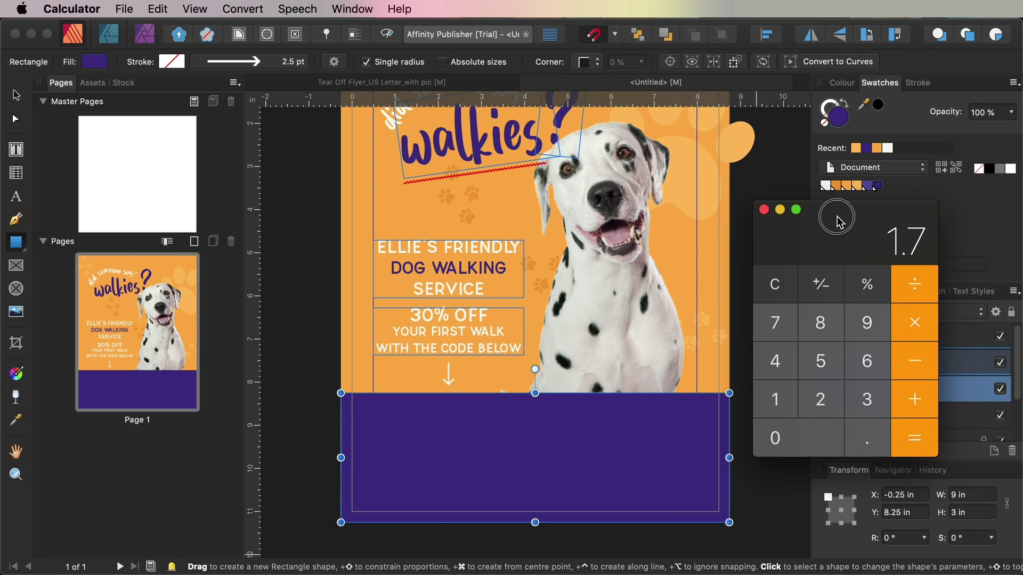
left_click(259, 411)
left_click_drag(257, 434, 424, 434)
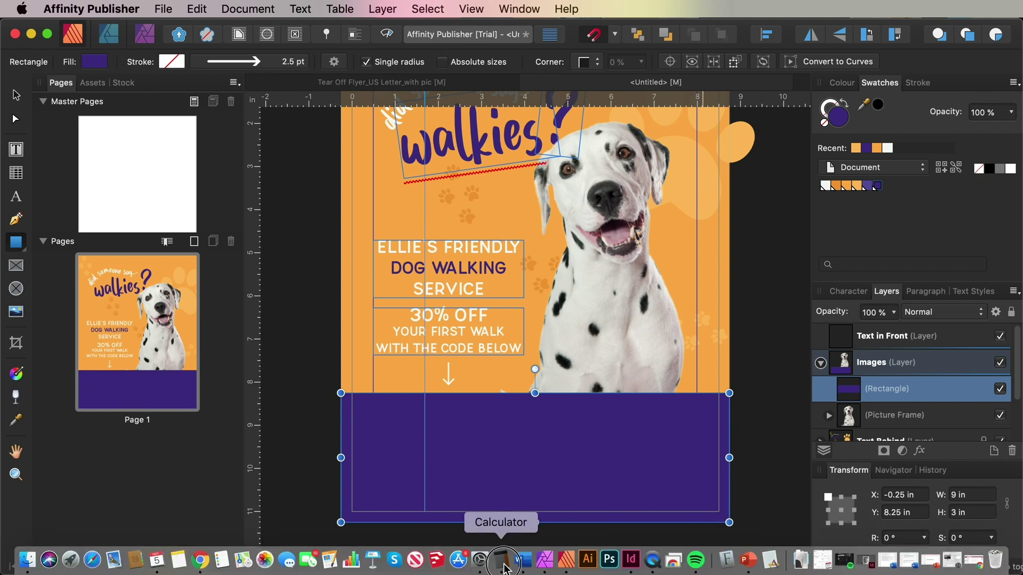
Double 1.7 in Calculator and add a second vertical guide at 3.4 in.
left_click(498, 554)
left_click(912, 343)
left_click(820, 399)
left_click(914, 442)
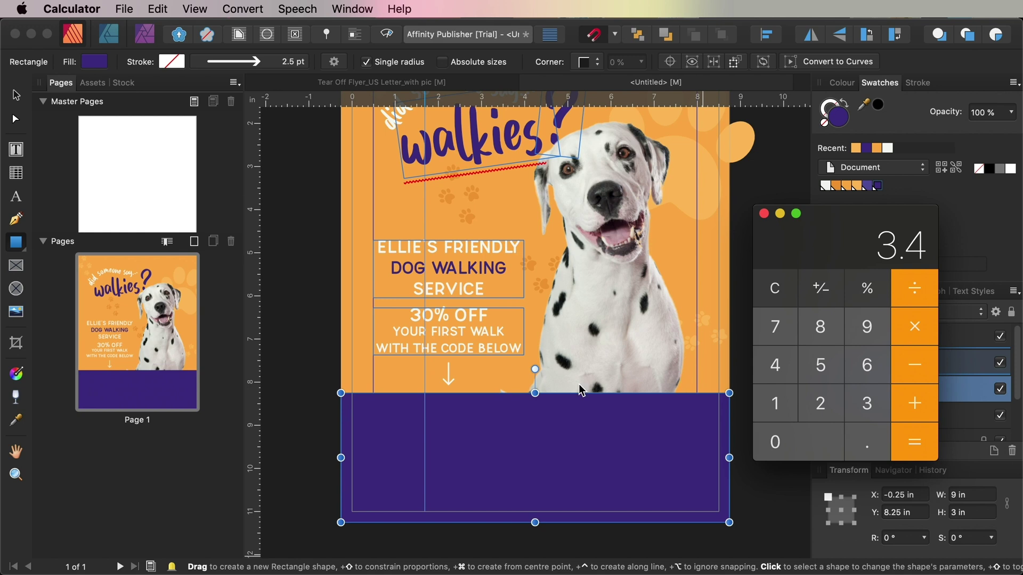
left_click(309, 384)
left_click_drag(258, 422, 498, 421)
Add 1.7 to 3.4 in Calculator and place a third vertical guide at 5.1 in.
mouse_move(652, 566)
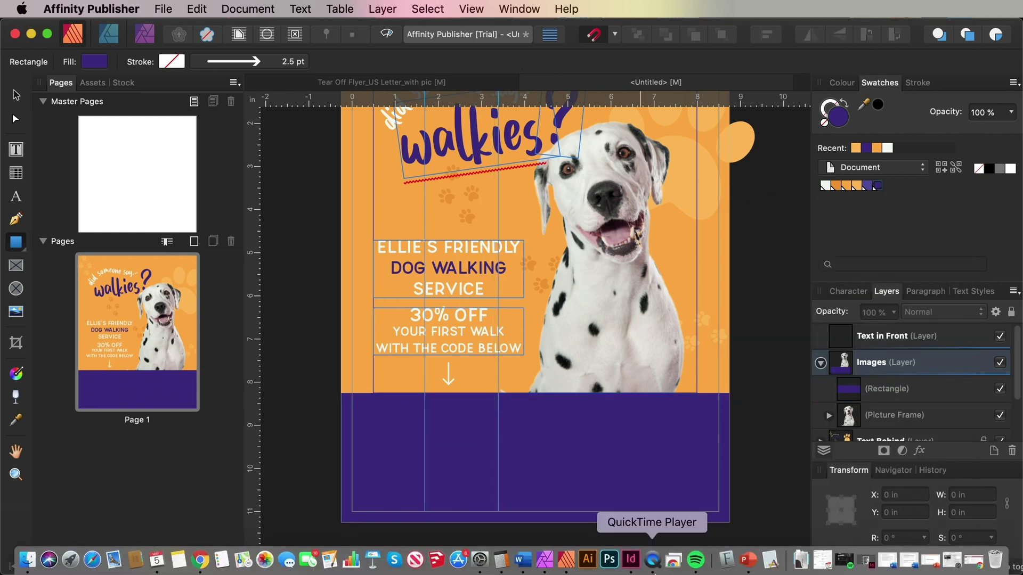
left_click(502, 564)
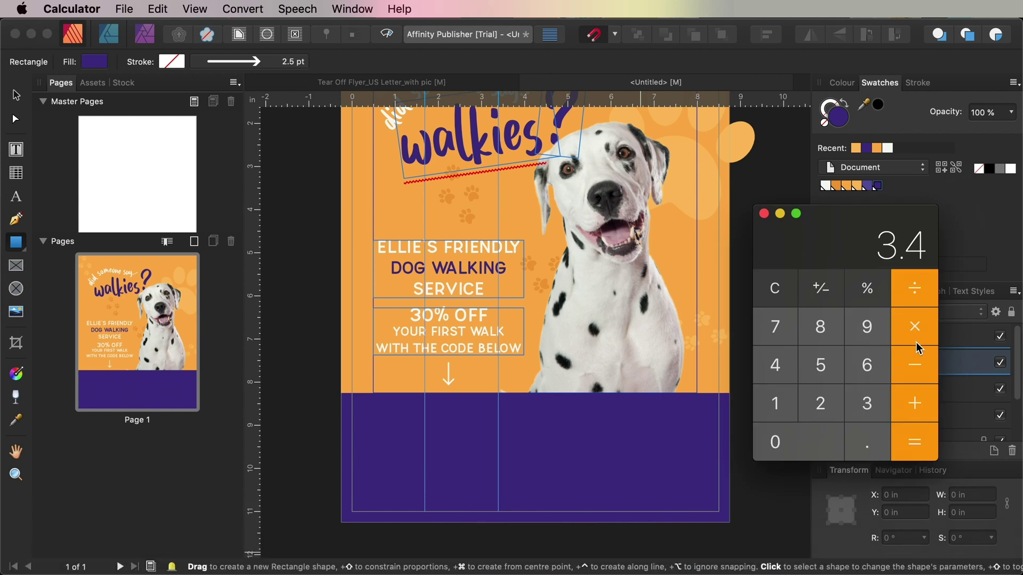
left_click(776, 404)
left_click(867, 442)
left_click(776, 330)
left_click(914, 452)
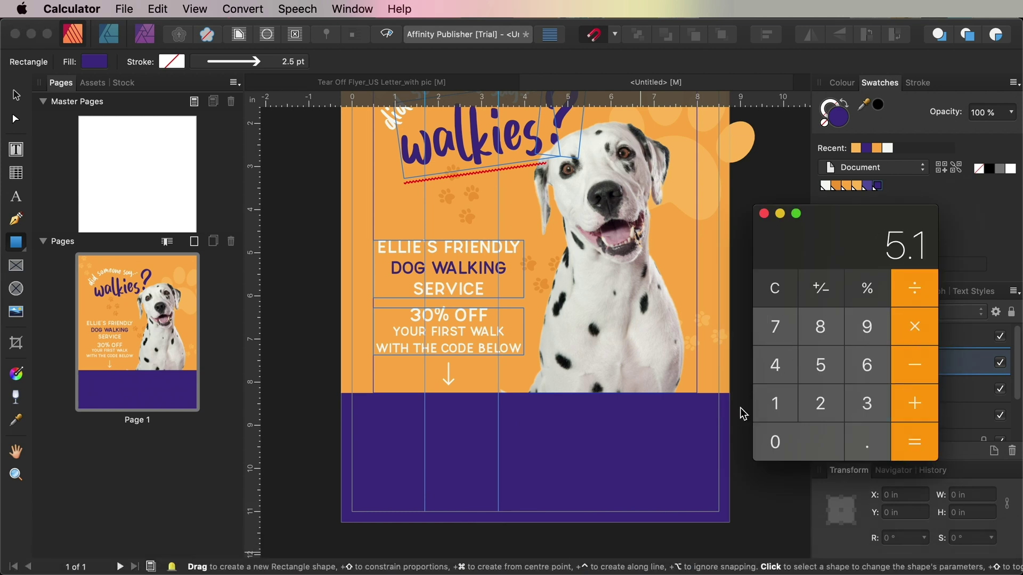
left_click(251, 413)
left_click_drag(253, 419, 571, 425)
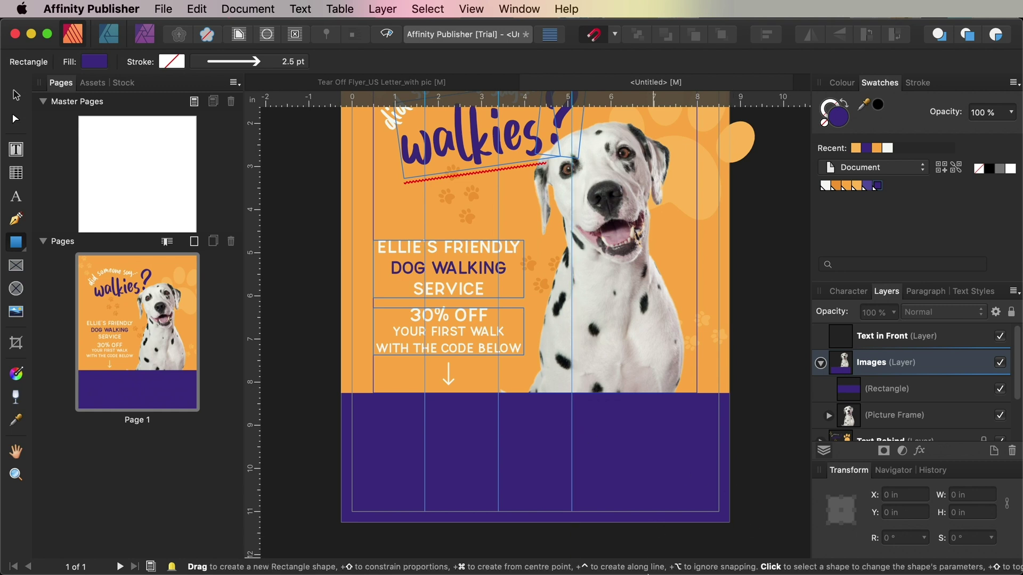
Add another 1.7 to the total in Calculator and place a fourth vertical guide at about 6.8 in.
left_click(498, 559)
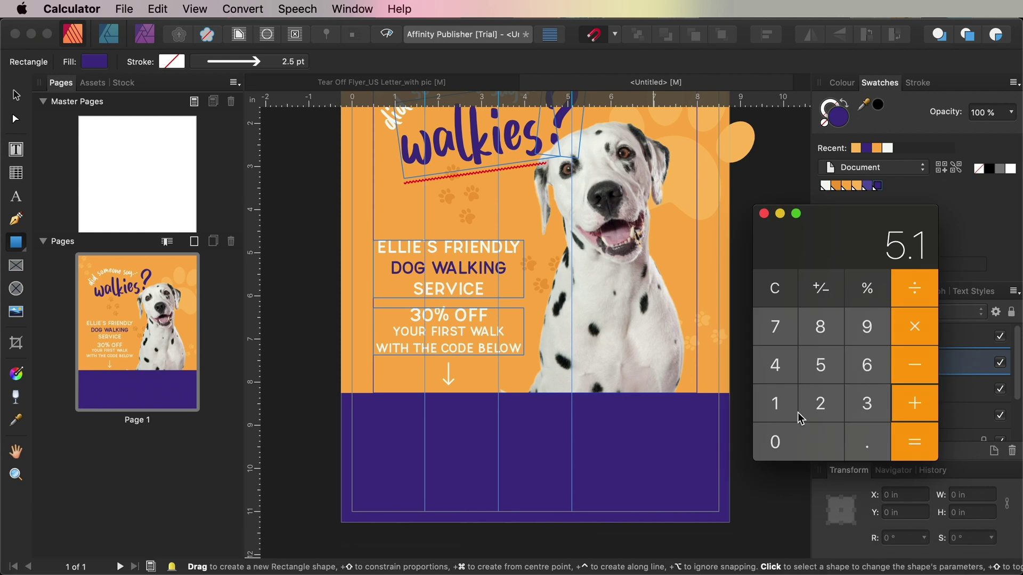
left_click(786, 330)
key("Return")
left_click_drag(260, 408, 645, 451)
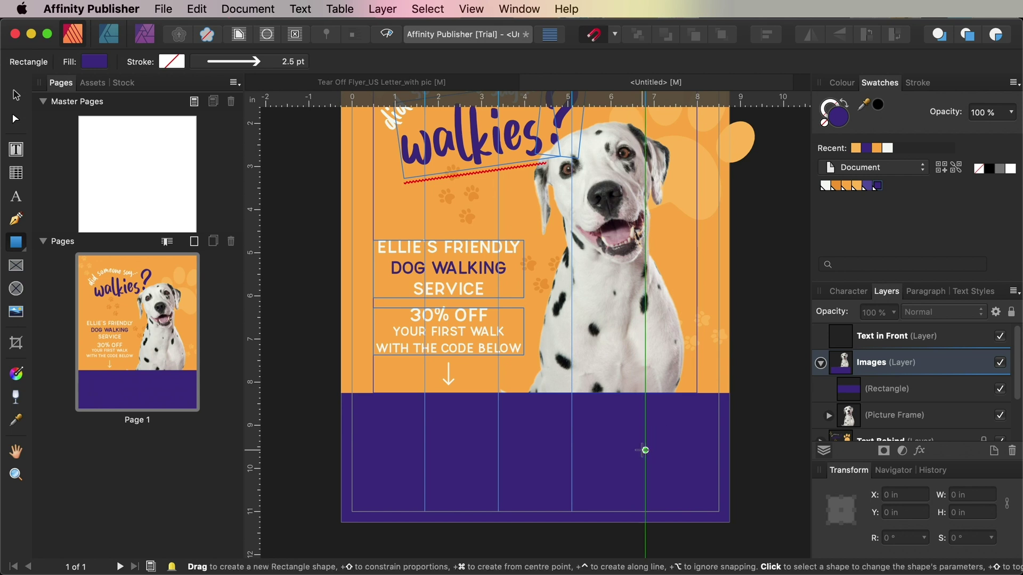
Draw a straight vertical Pen line along the first guide, from the purple strip's upper edge down to the page's lower edge.
left_click(16, 97)
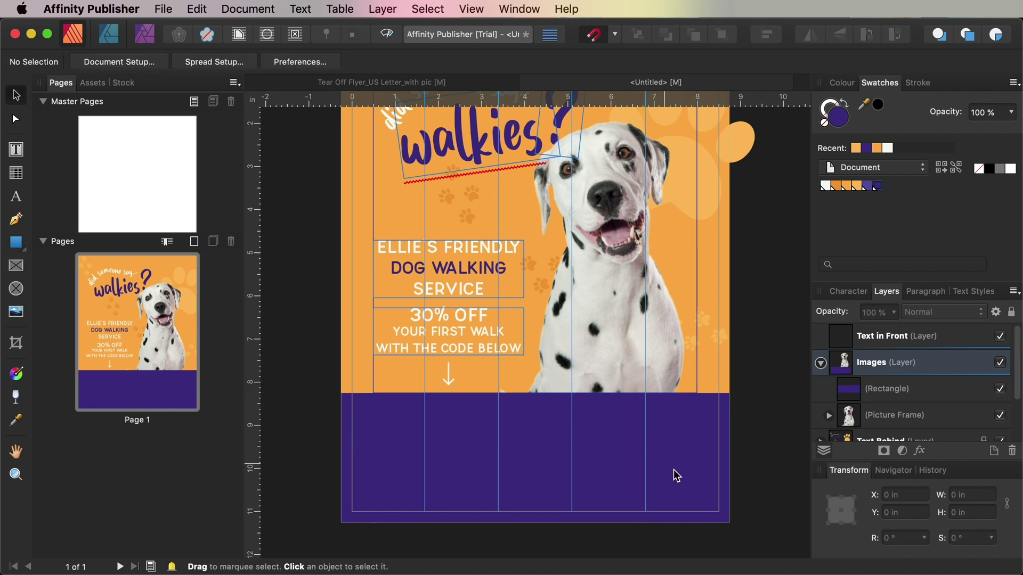
key("super+plus")
scroll(761, 462, "down", 3)
scroll(761, 461, "left", 3)
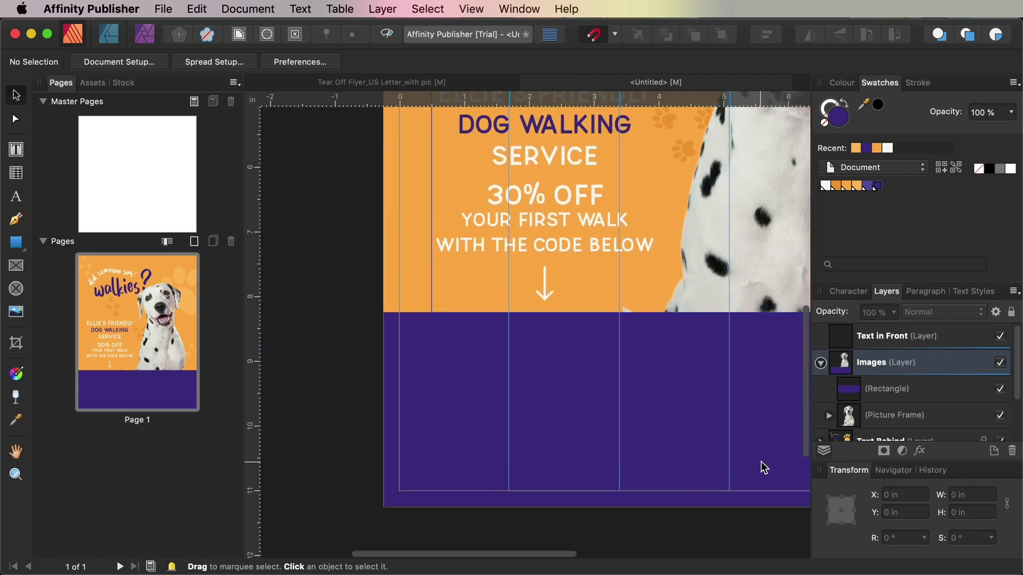
scroll(761, 461, "right", 2)
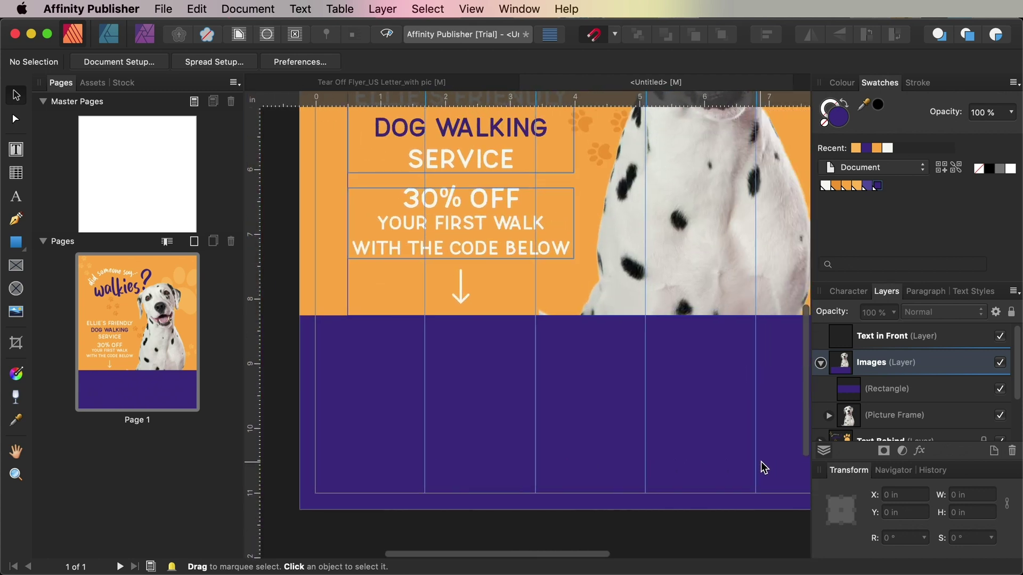
left_click(16, 220)
left_click(425, 315)
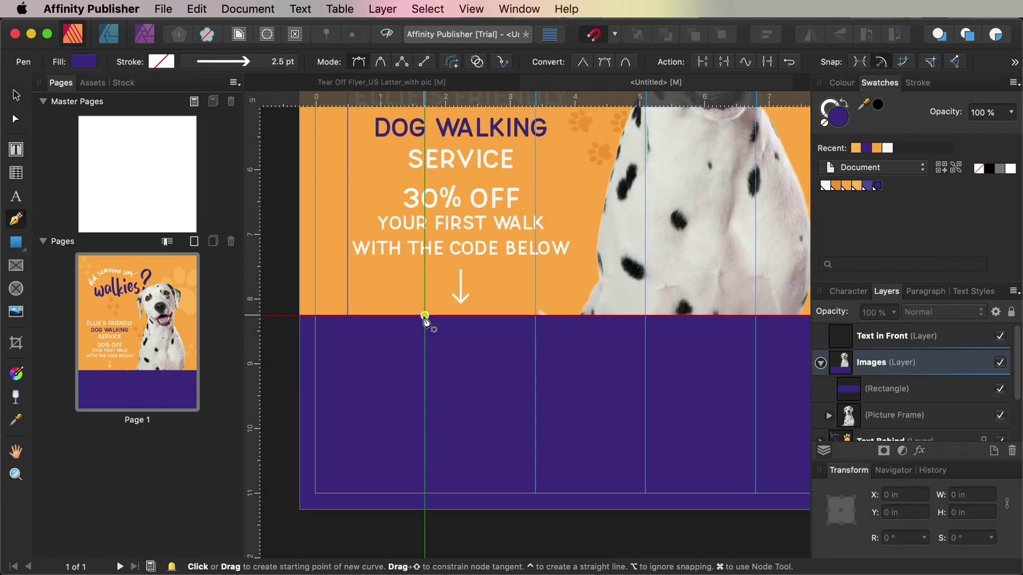
left_click(425, 493)
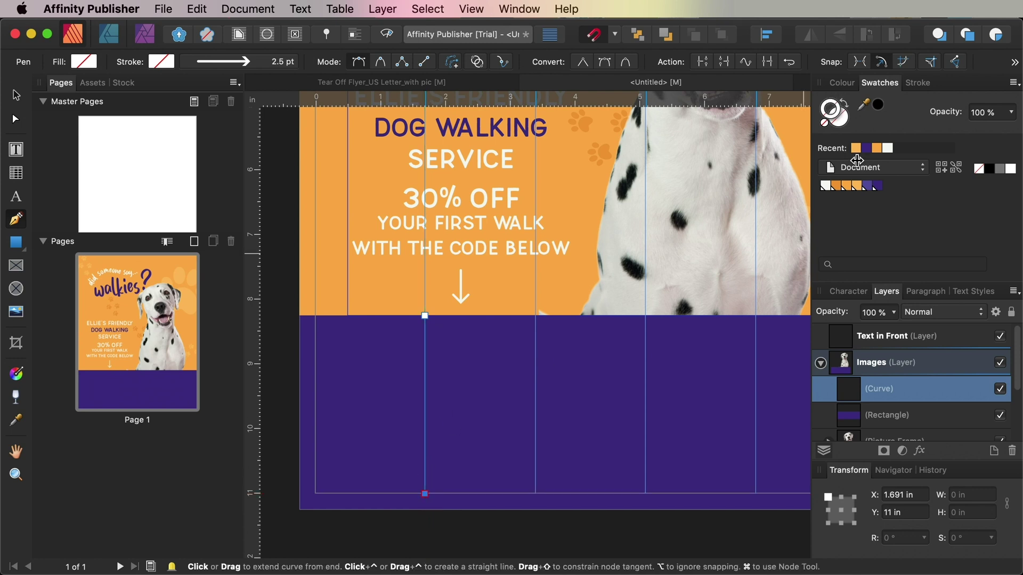
Give the vertical line an orange stroke and remove its end arrowhead.
left_click(846, 185)
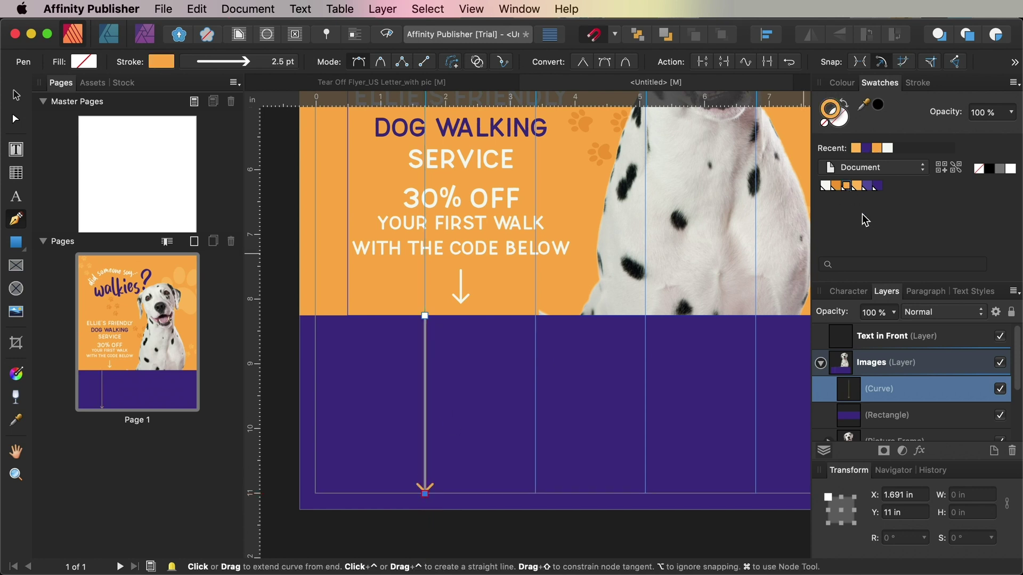
left_click(917, 83)
left_click(868, 271)
left_click(863, 147)
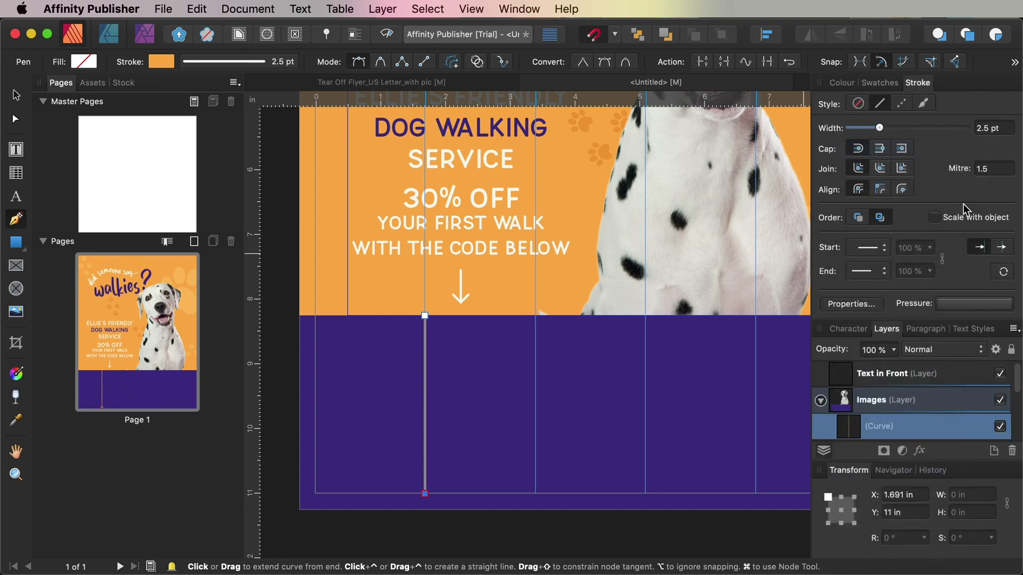
Change the line to a dashed stroke with a dash pattern of 1, 3, 2, 0.
left_click(902, 104)
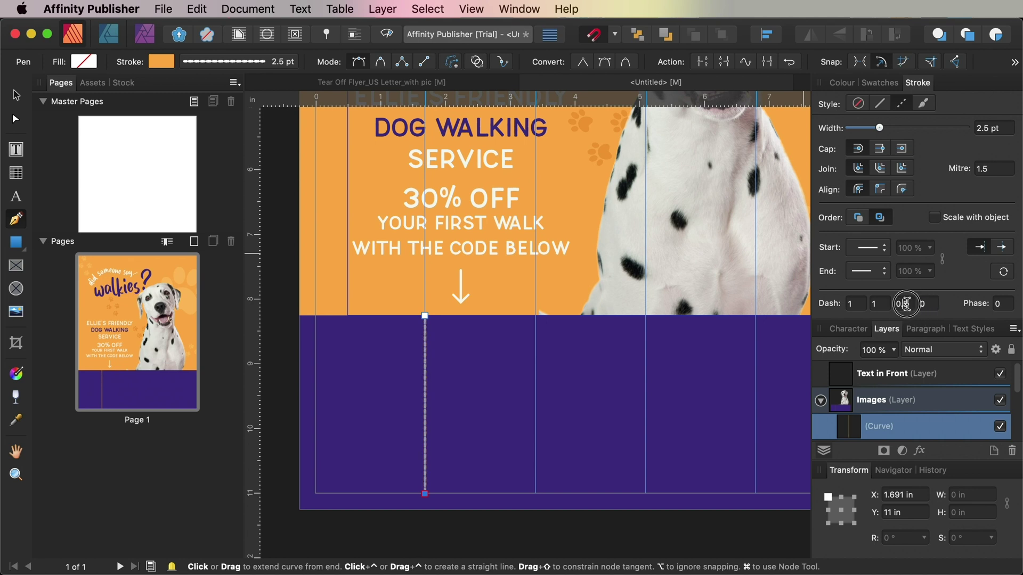
double_click(905, 304)
type("2")
key("Tab")
key("Tab")
left_click(16, 95)
left_click(277, 339)
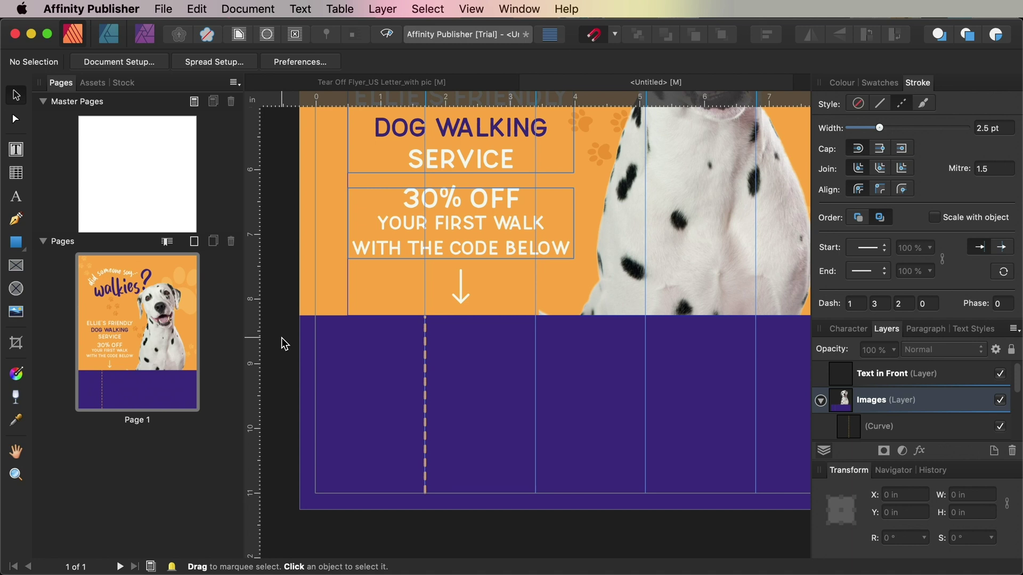
Duplicate the dashed line three times, snapping the copies to the guides at 3.4, 5.1 and 6.8 in.
left_click(426, 351)
key("super+j")
left_click_drag(432, 343, 537, 341)
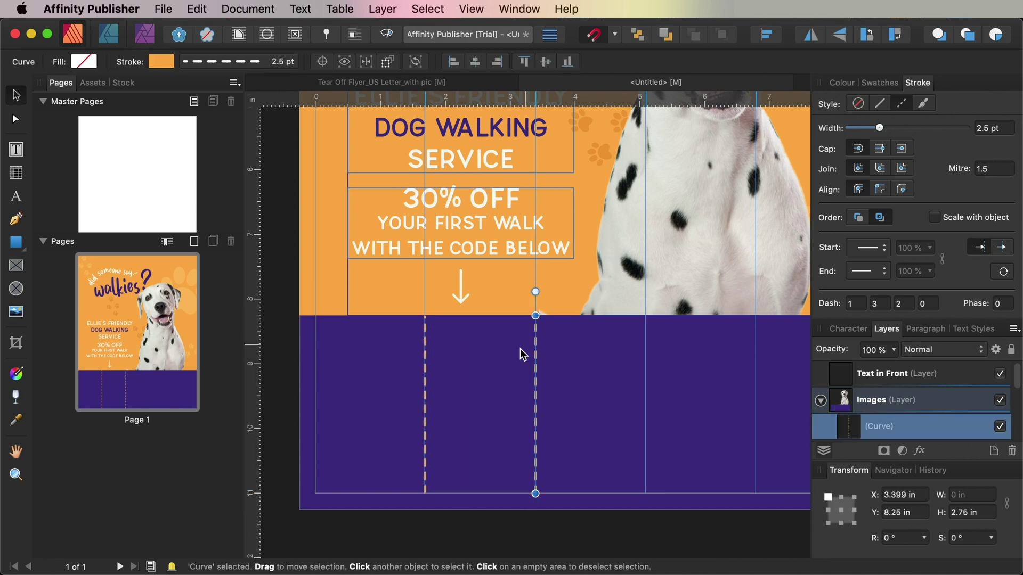
scroll(520, 353, "right", 5)
key("super+j")
left_click_drag(346, 356, 457, 354)
key("super+j")
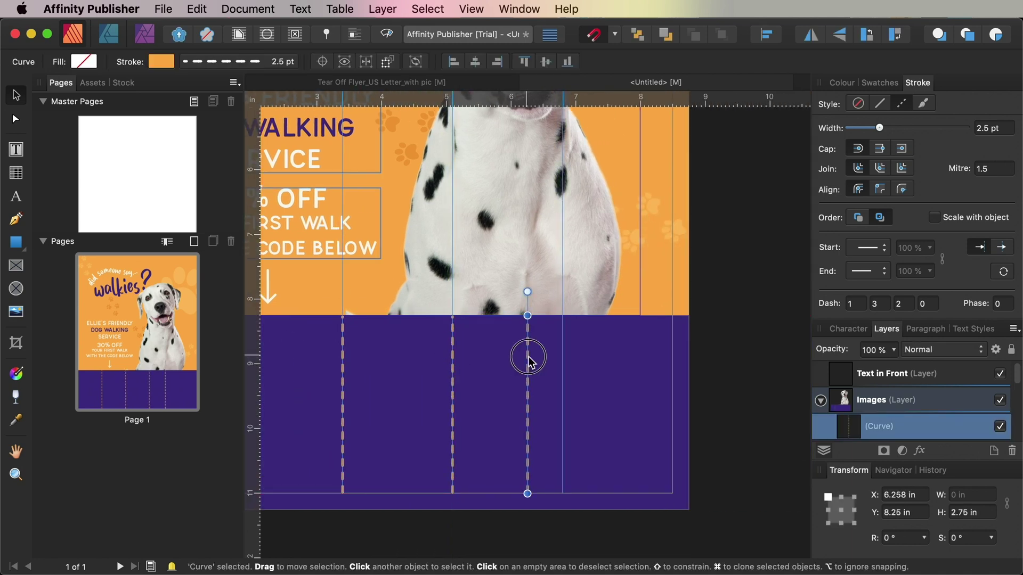
left_click_drag(528, 357, 562, 349)
scroll(515, 376, "left", 4)
scroll(516, 375, "right", 2)
scroll(517, 375, "left", 1)
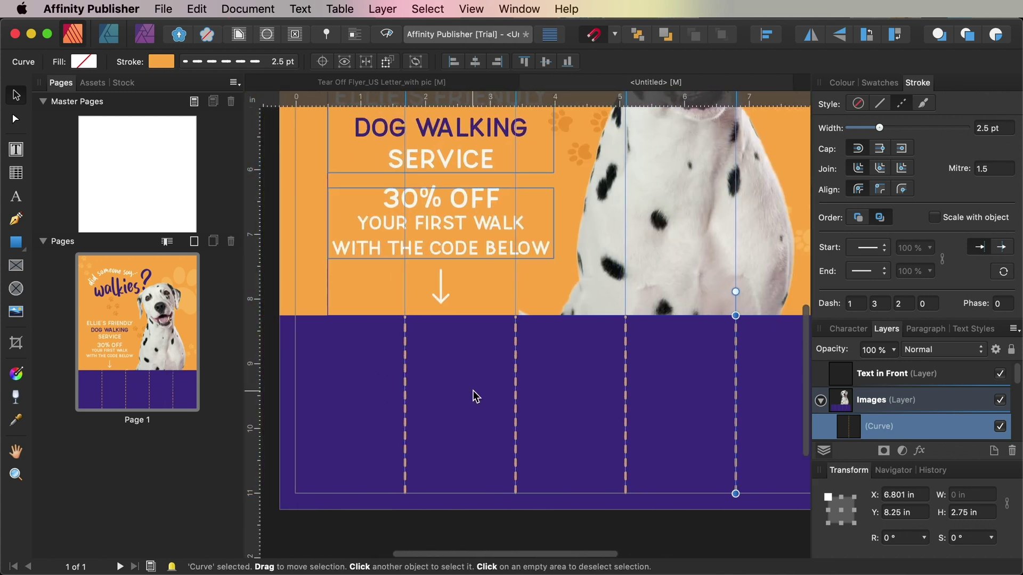
Draw a text frame about 2.9 × 1.06 in across the first two tabs and set its text fill to white.
left_click(16, 149)
left_click_drag(321, 344, 508, 413)
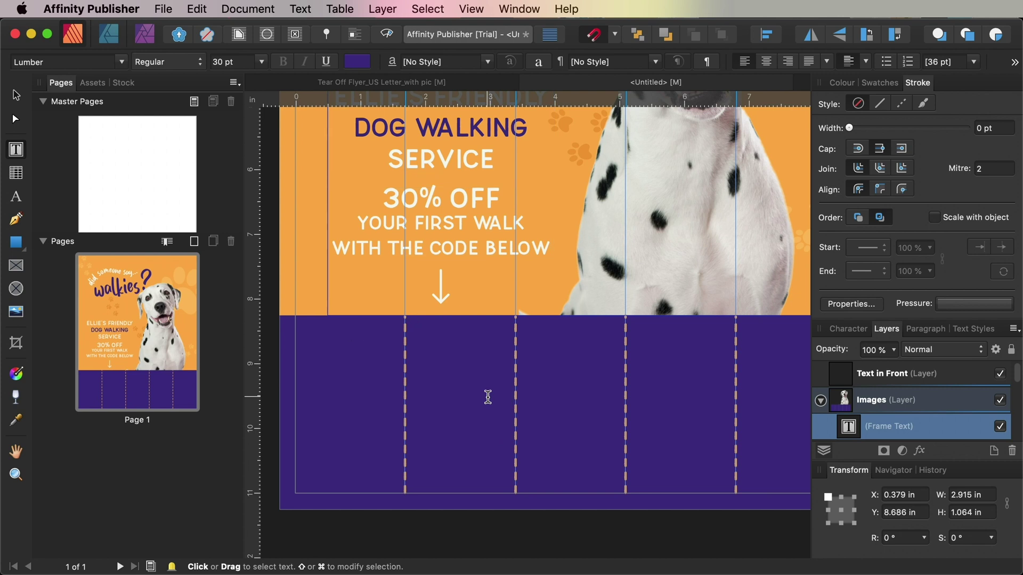
left_click(876, 83)
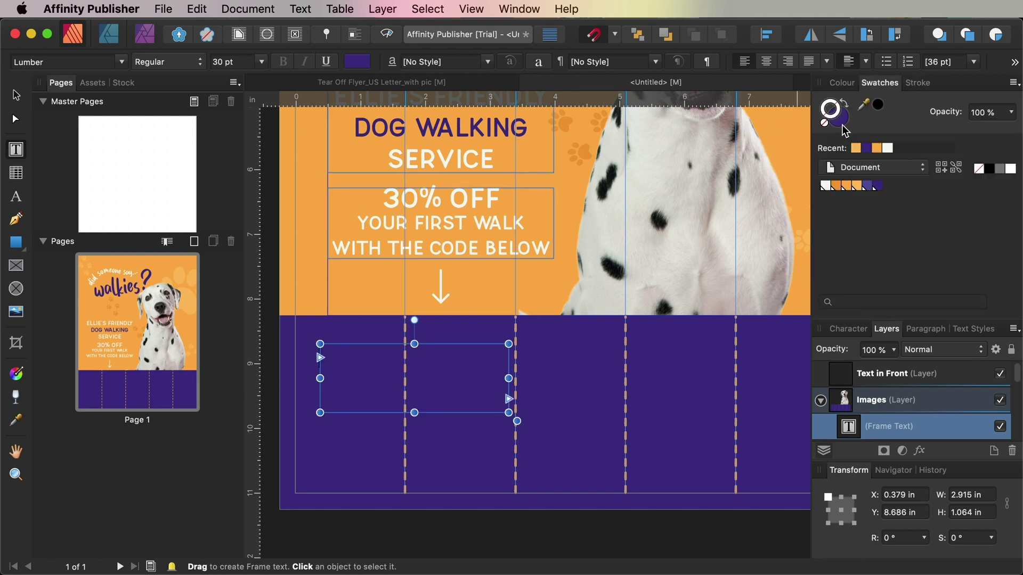
left_click(825, 186)
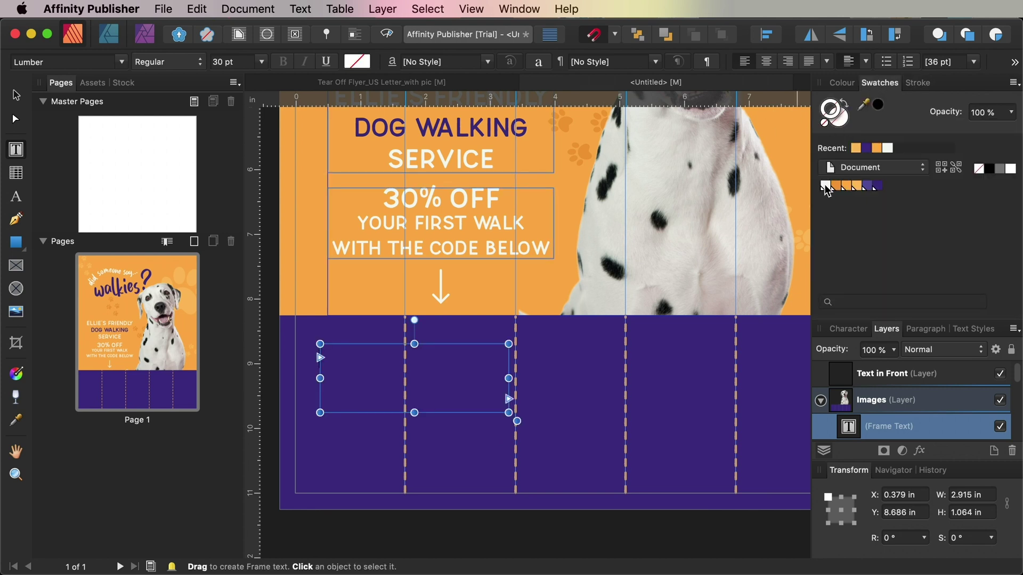
left_click(834, 124)
left_click(825, 186)
scroll(355, 208, "up", 2)
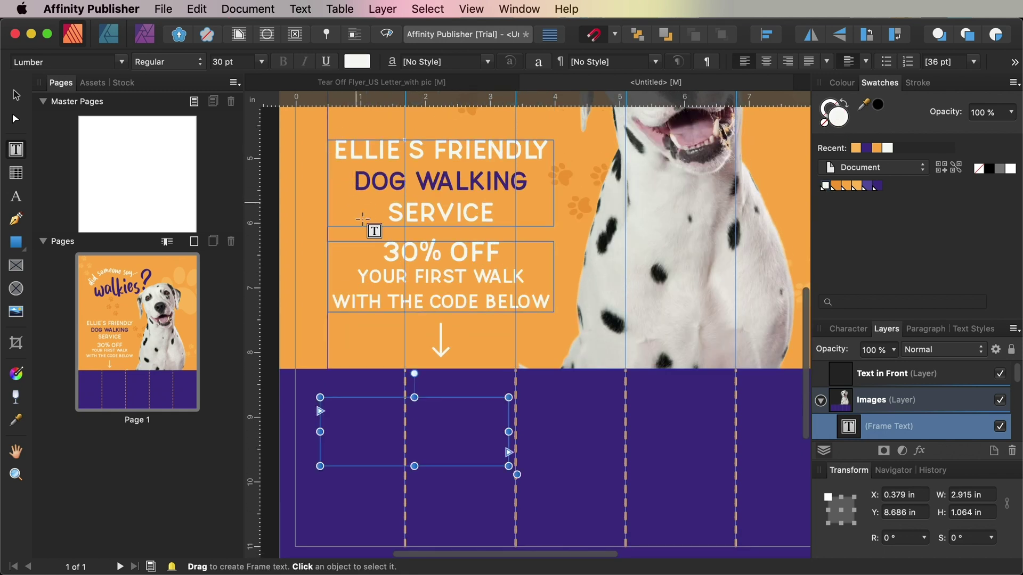
Enter "ELLIE'S FRIENDLY DOG WALKING SERVICE" in the frame and enlarge it to about 4.2 × 1.8 in.
type("ELLIE'S FRIEND")
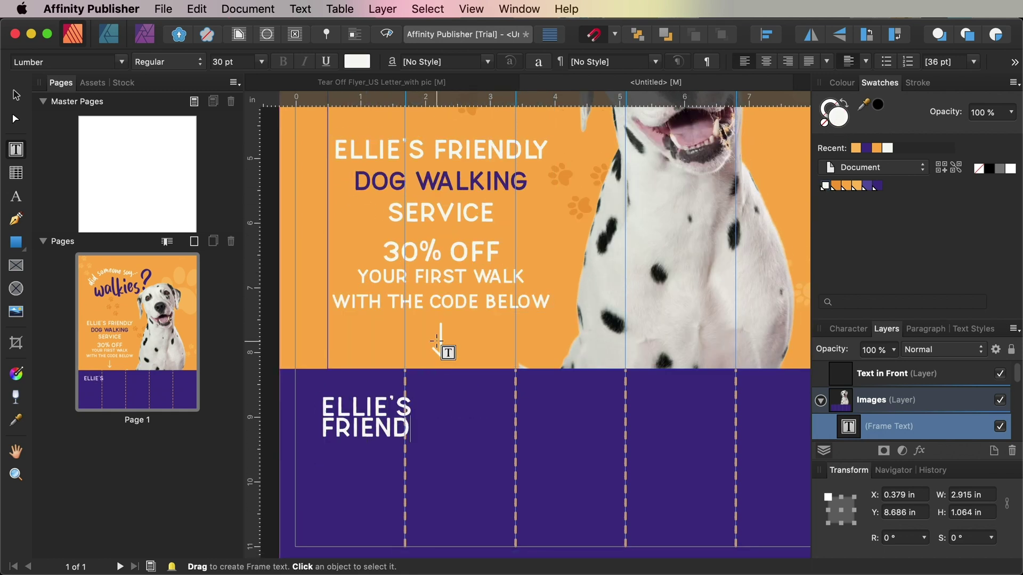
type("LY DOG WALKING")
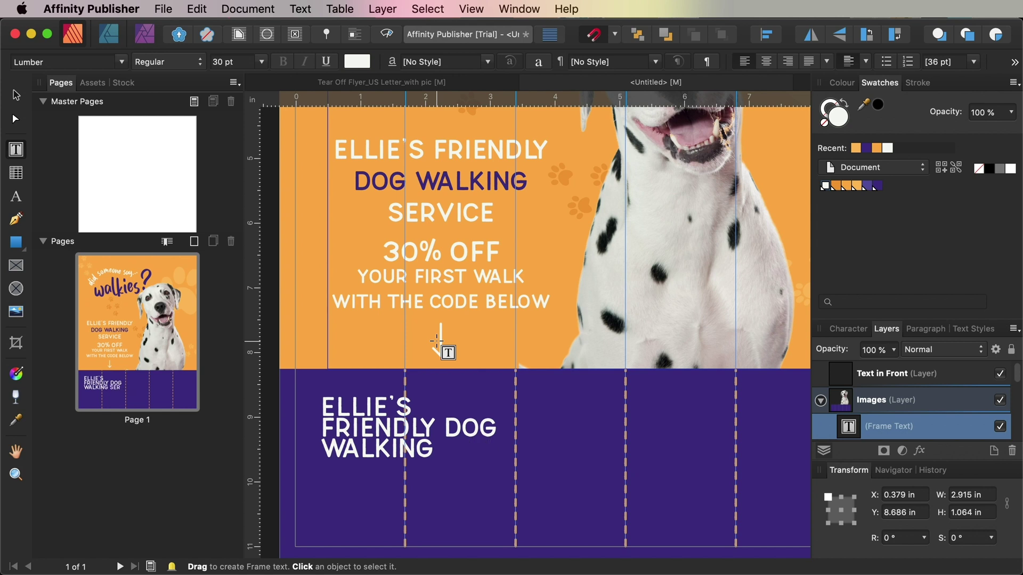
key("Escape")
left_click(16, 97)
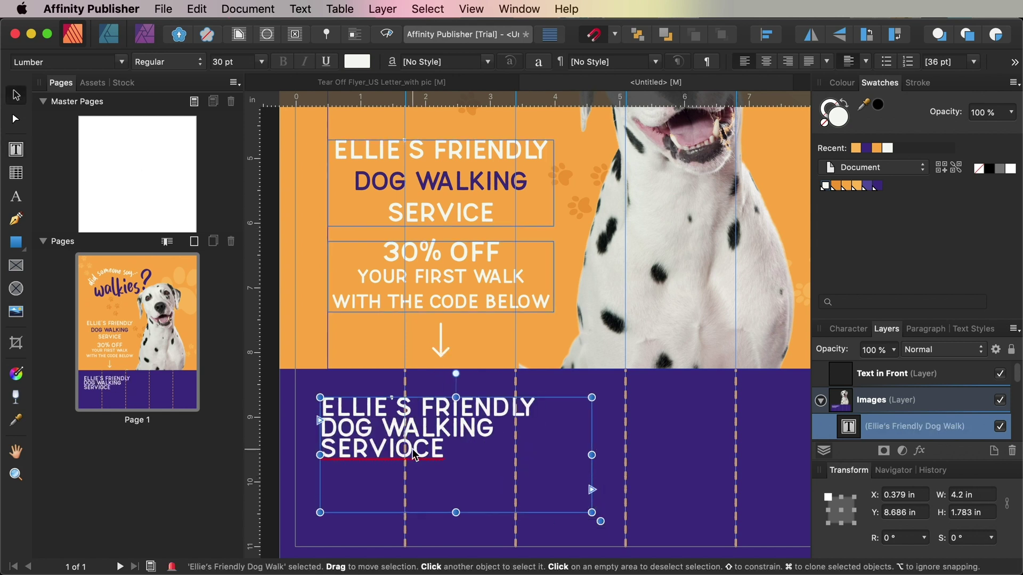
key("t")
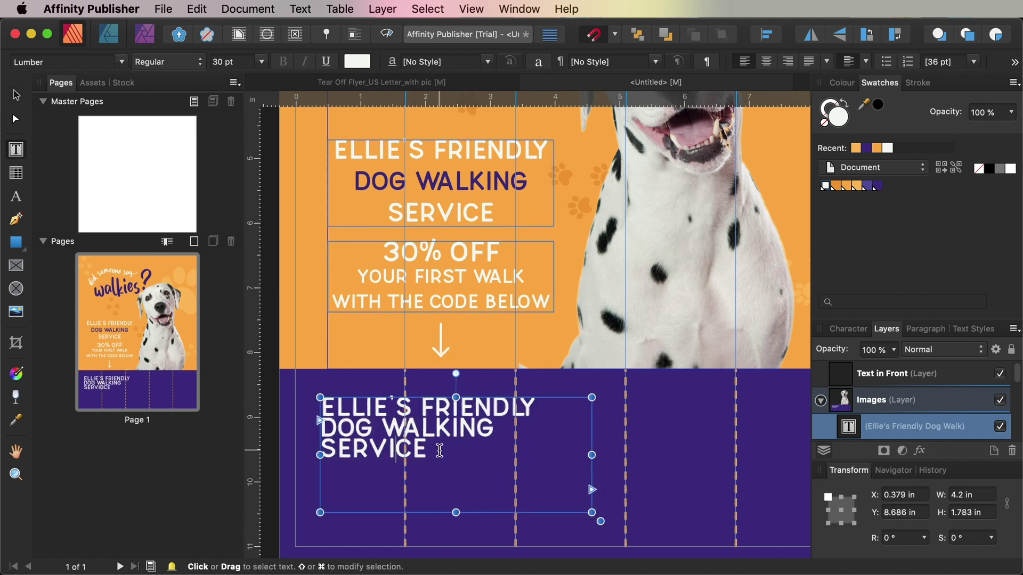
Set the font size of all the tab text to 15 pt.
key("super+a")
left_click(848, 328)
left_click(818, 337)
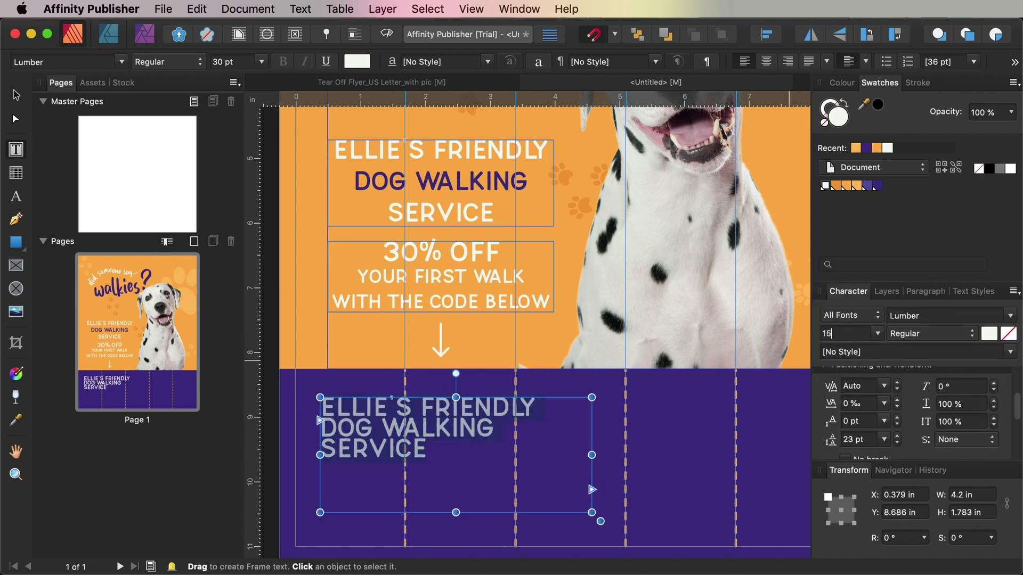
key("Return")
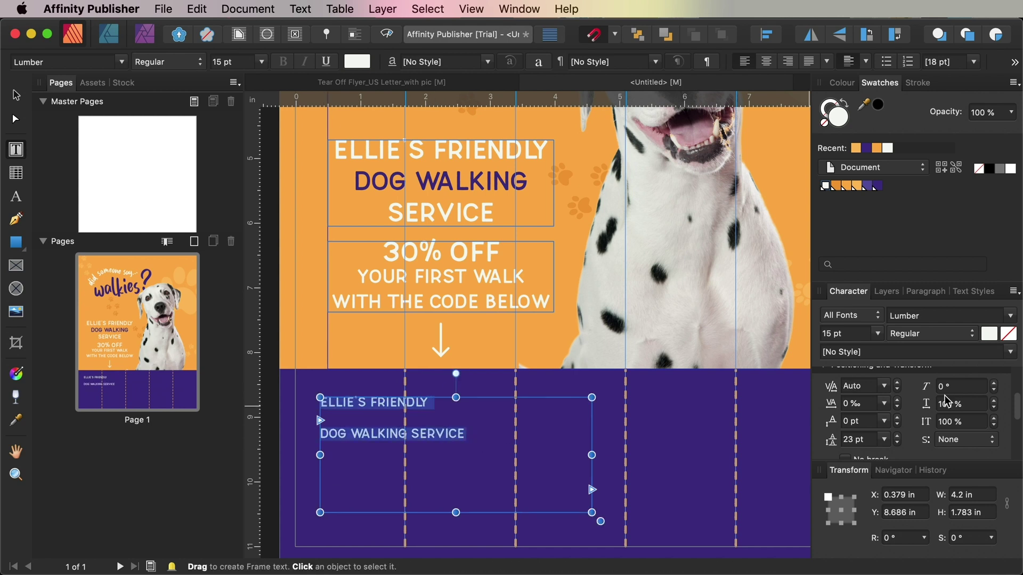
Set the tab text's baseline to 0 pt and reduce its leading override to 6 pt.
scroll(886, 420, "up", 8)
left_click_drag(868, 421, 837, 424)
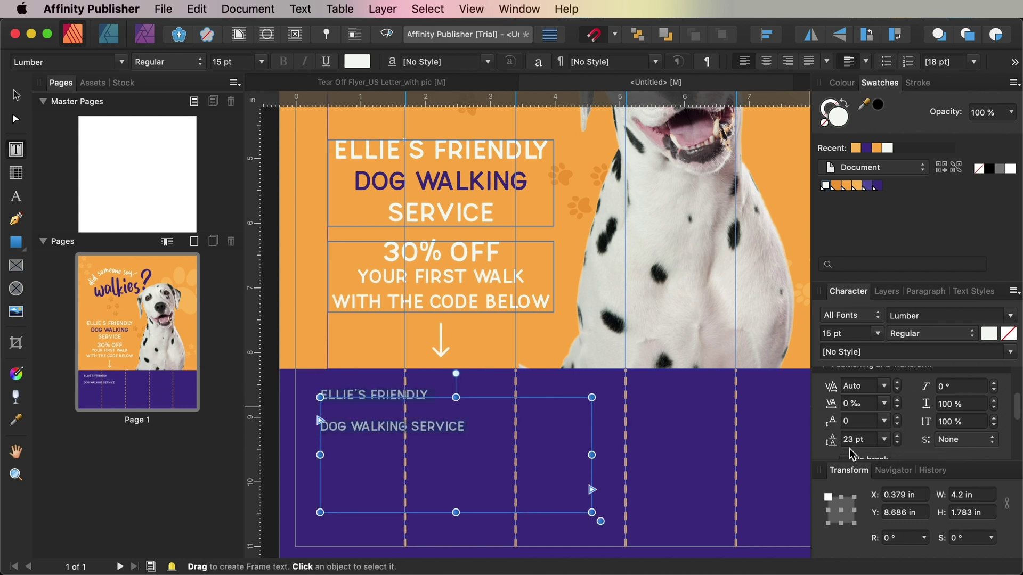
type("0")
key("Return")
left_click(898, 444)
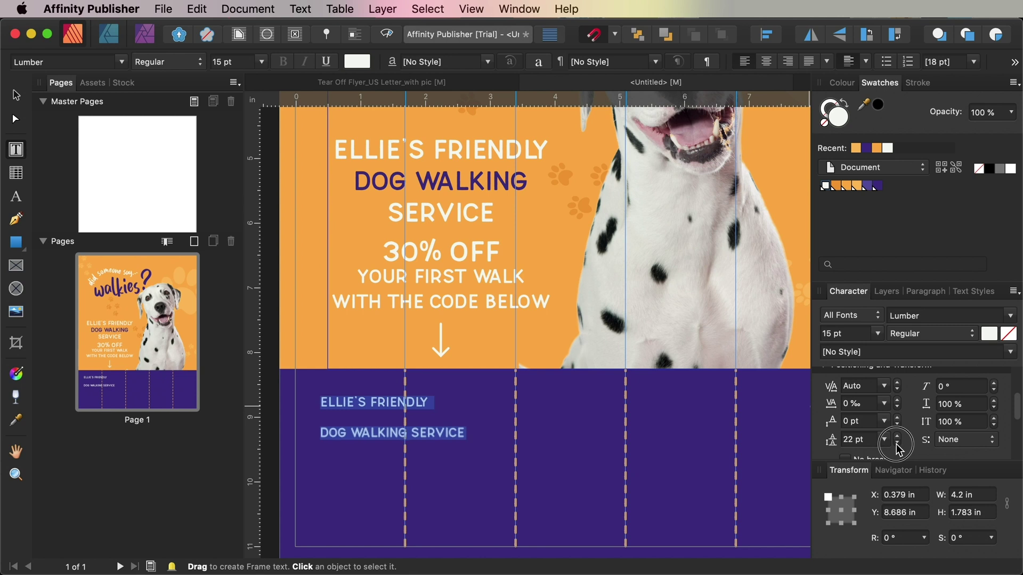
left_click(897, 444)
Add the phone number line and "QUOTE 'WOOF' FOR 30% OFF YOUR FIRST WALK", and set the leading override to 8 pt.
left_click(483, 416)
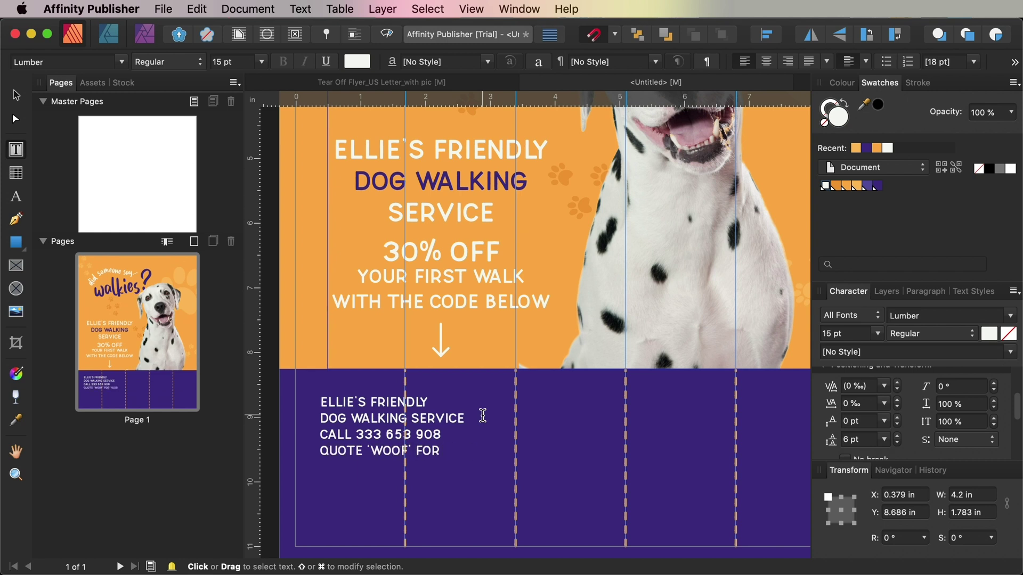
type("ALK")
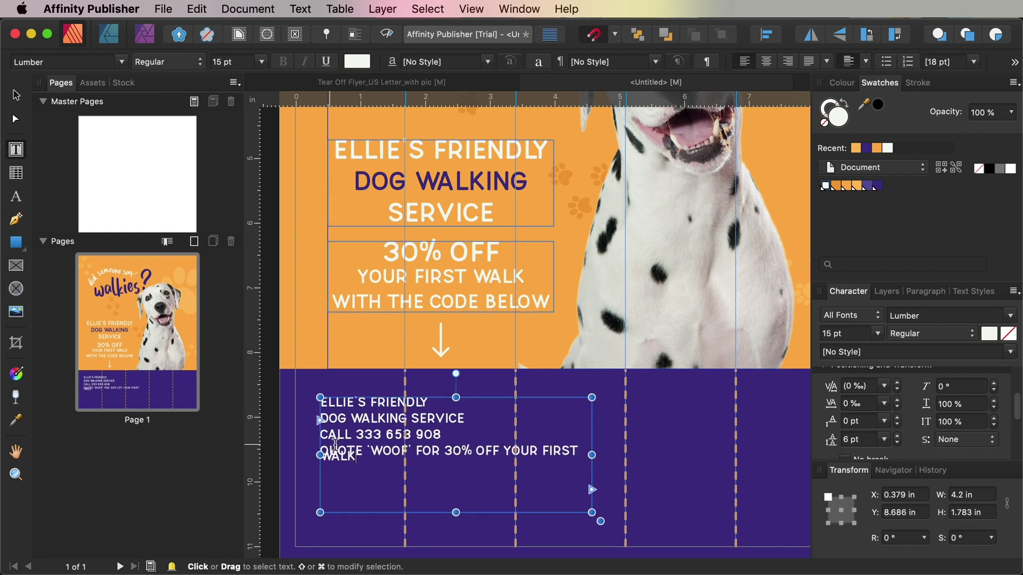
key("super+a")
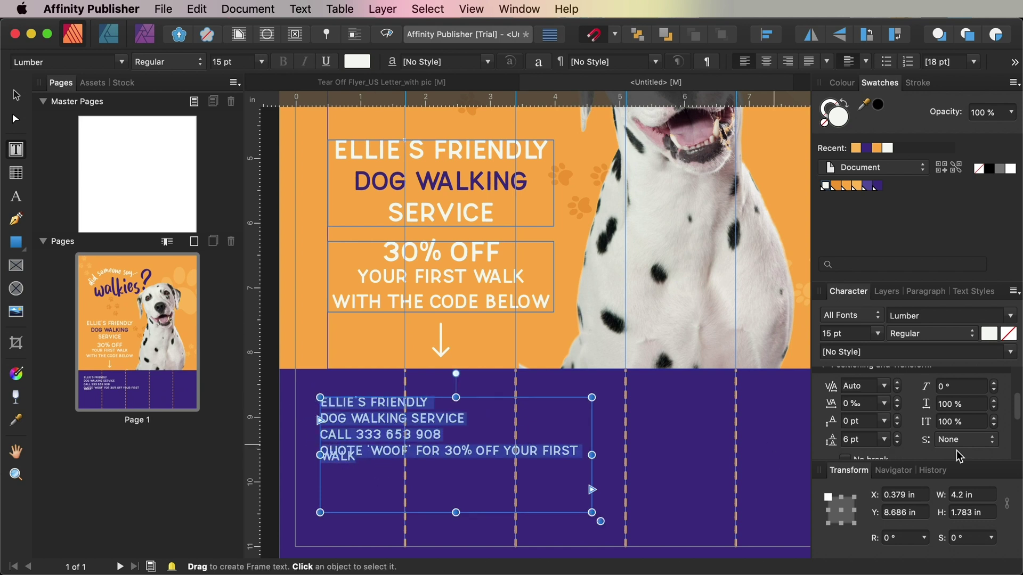
left_click(898, 437)
left_click(898, 437)
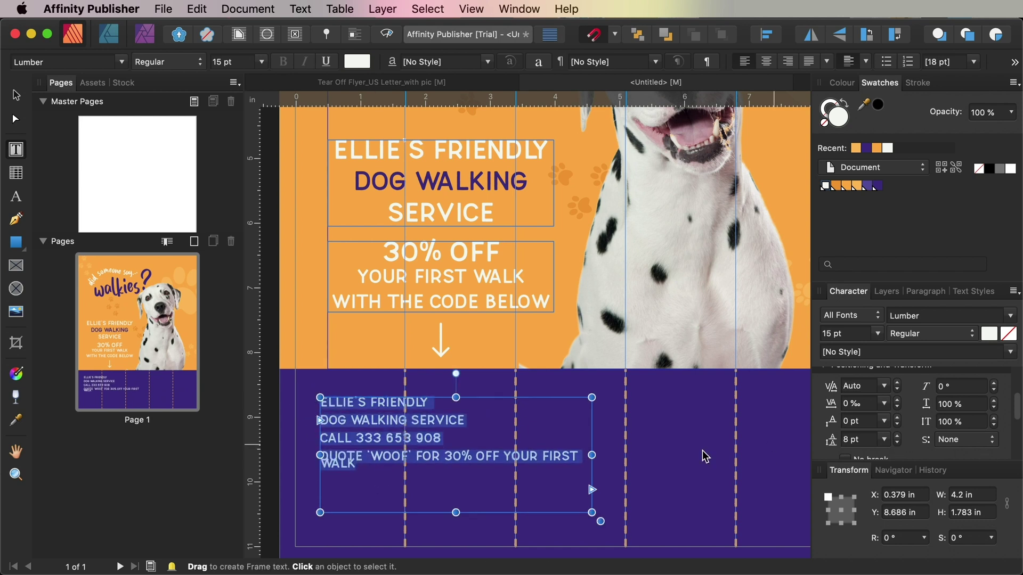
Break the offer line after "FOR", insert blank lines around the phone line, and enlarge the frame to about 4.7 × 2.1 in.
left_click(446, 455)
key("Return")
left_click(451, 440)
key("Return")
left_click(438, 428)
key("Return")
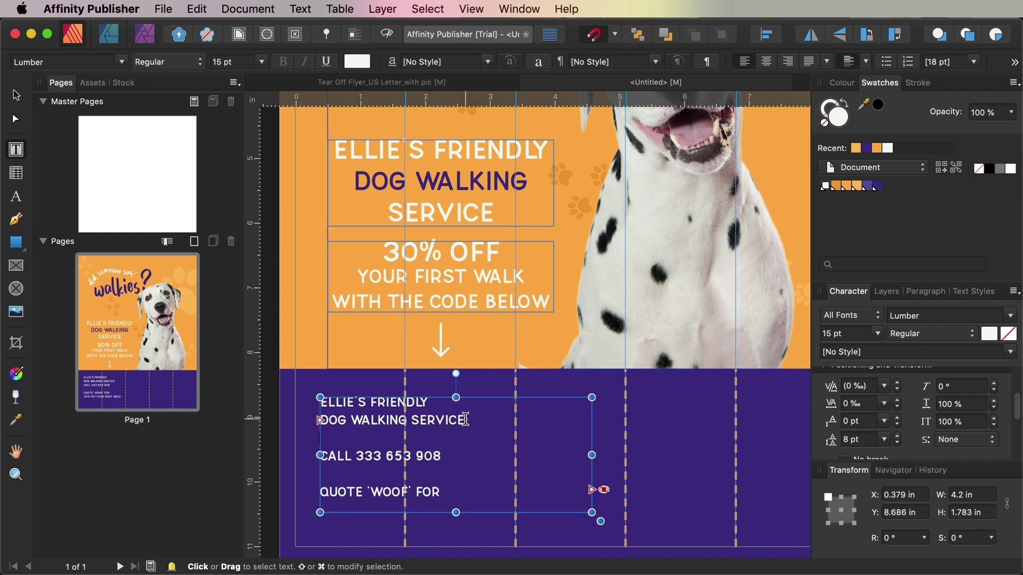
left_click_drag(592, 516, 626, 531)
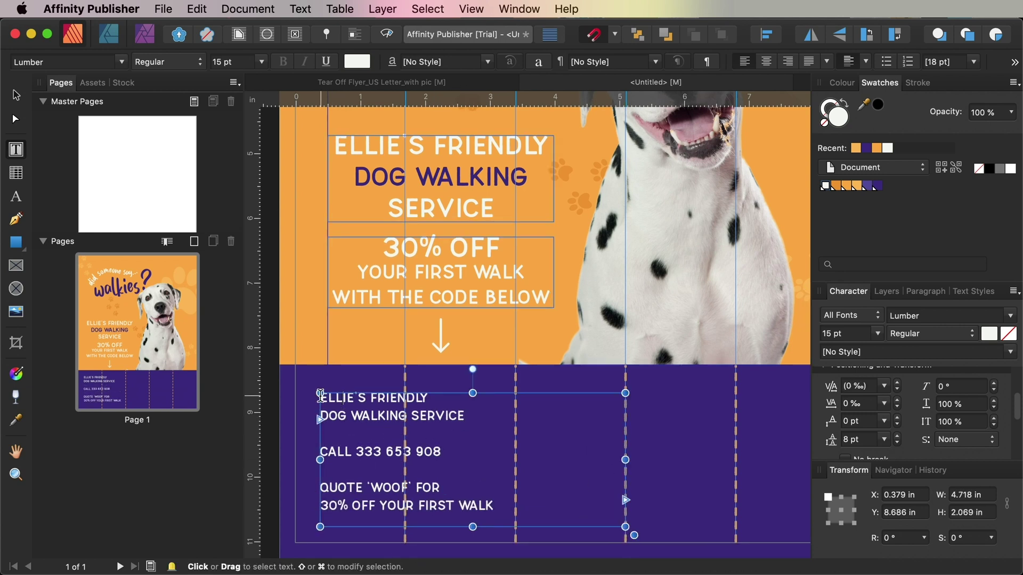
Set all the tab text to 10 pt with a leading override of 0 pt.
left_click_drag(320, 396, 498, 509)
scroll(876, 397, "up", 3)
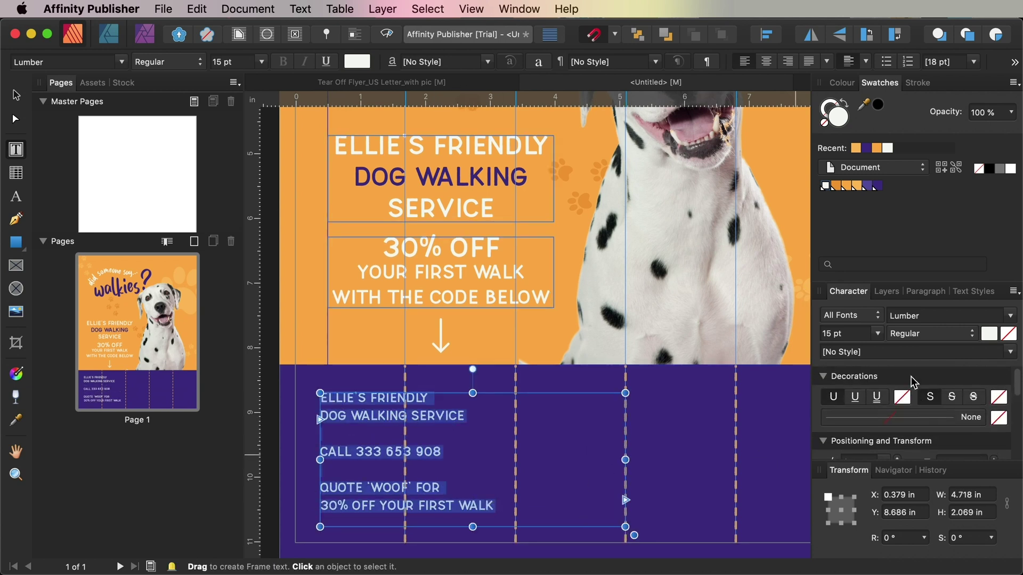
left_click(819, 336)
type("10")
key("Return")
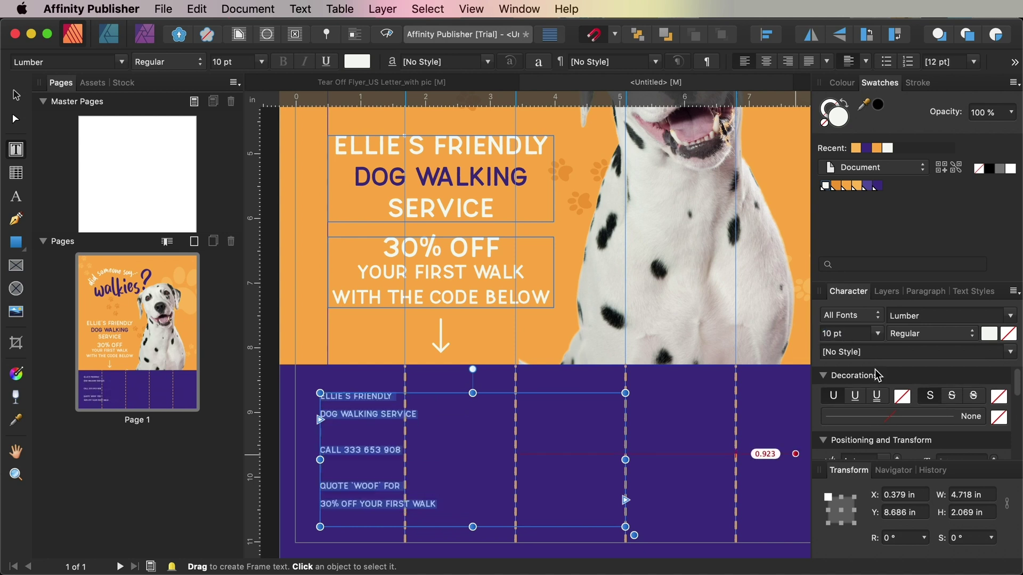
scroll(935, 449, "down", 3)
scroll(933, 443, "down", 2)
left_click(897, 428)
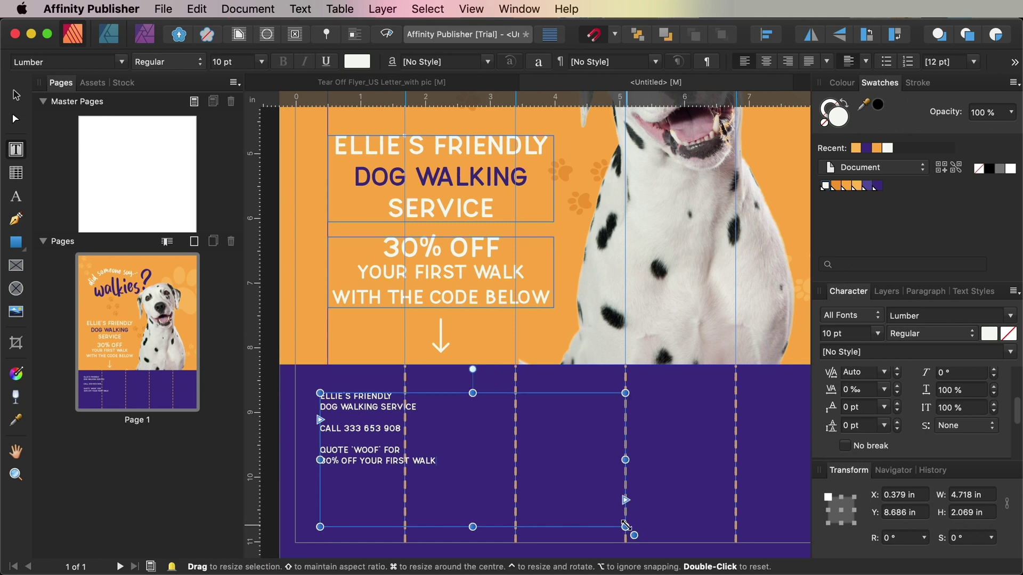
Resize the text frame to about 3.5 × 0.94 in and rejoin the business name and the offer into one line each.
left_click_drag(625, 527, 464, 471)
left_click_drag(464, 432, 549, 432)
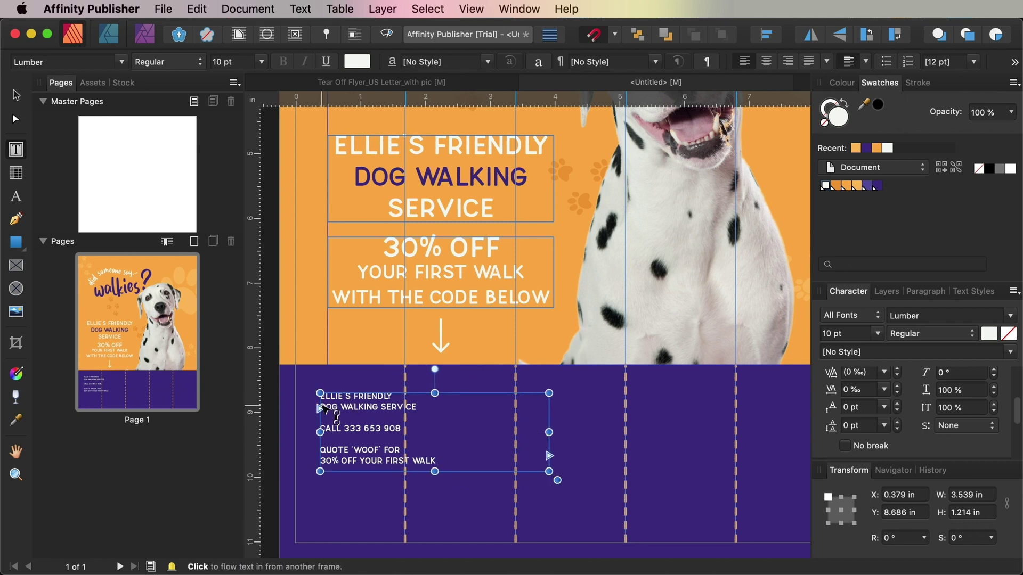
left_click(321, 407)
key("BackSpace")
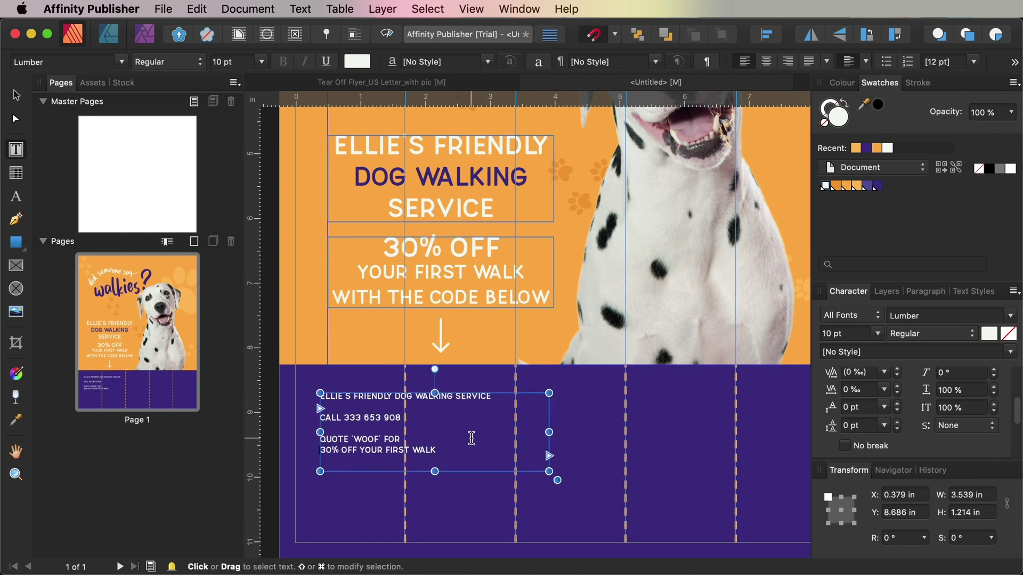
key("BackSpace")
left_click_drag(435, 471, 434, 454)
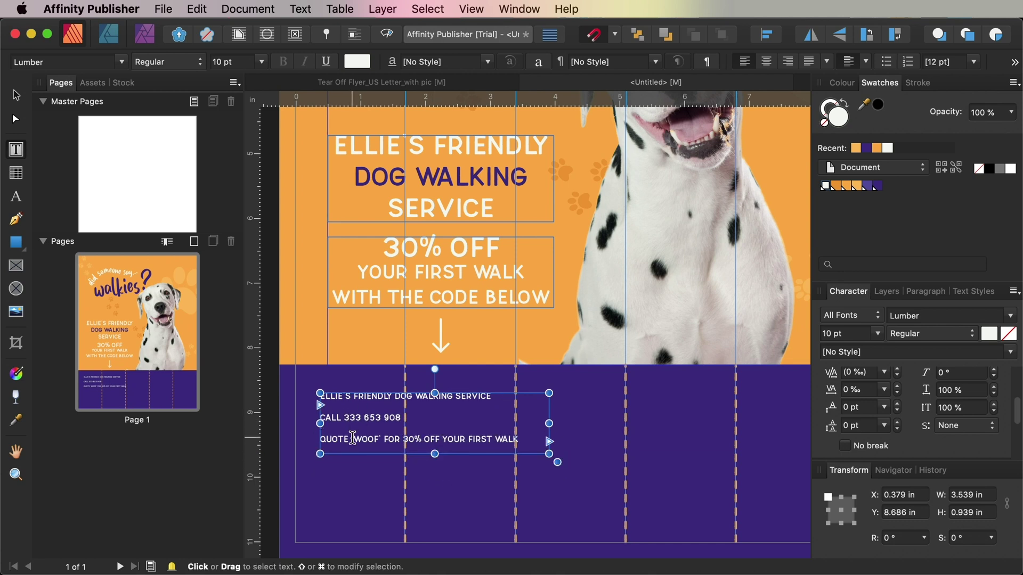
Colour the word 'WOOF' and the phone number in the tab text with the light orange document swatch.
double_click(353, 438)
left_click(858, 186)
left_click(421, 439)
left_click_drag(345, 417, 408, 418)
left_click(857, 186)
left_click(414, 401)
Rotate the tab text frame 90° left, place it in the first tab and extend its height to about 1.28 in.
left_click(16, 96)
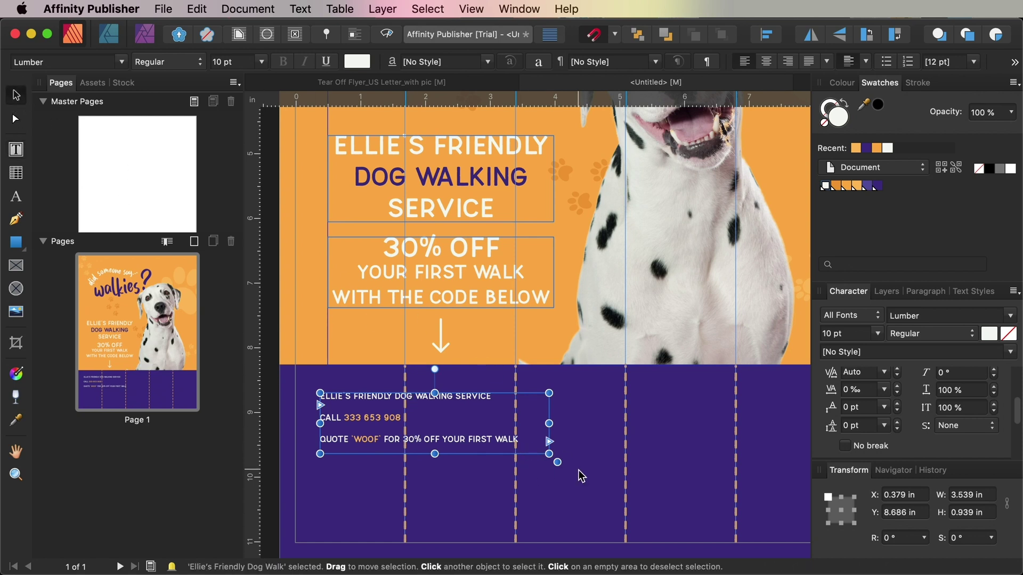
right_click(545, 411)
scroll(651, 473, "down", 3)
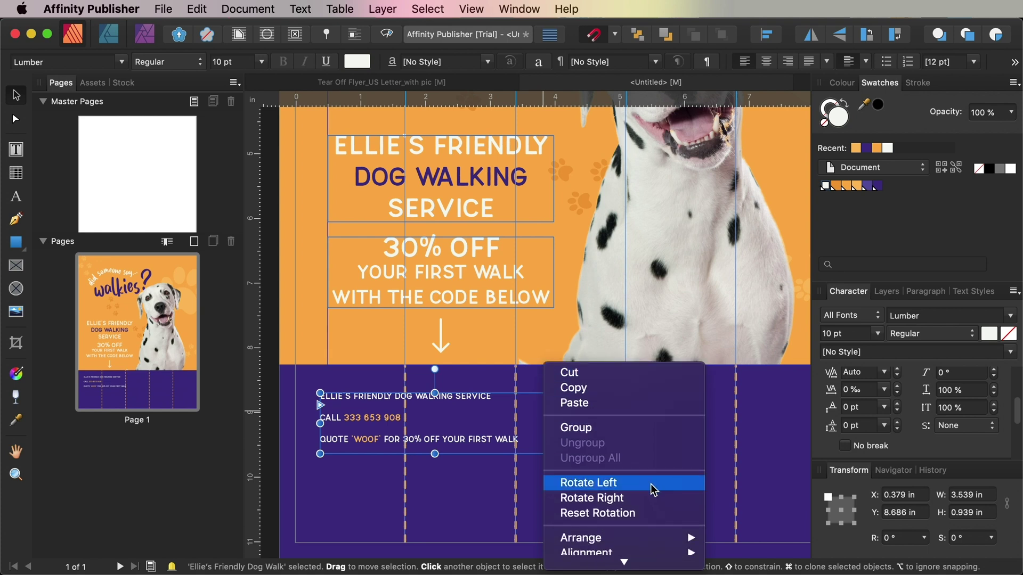
scroll(654, 489, "down", 3)
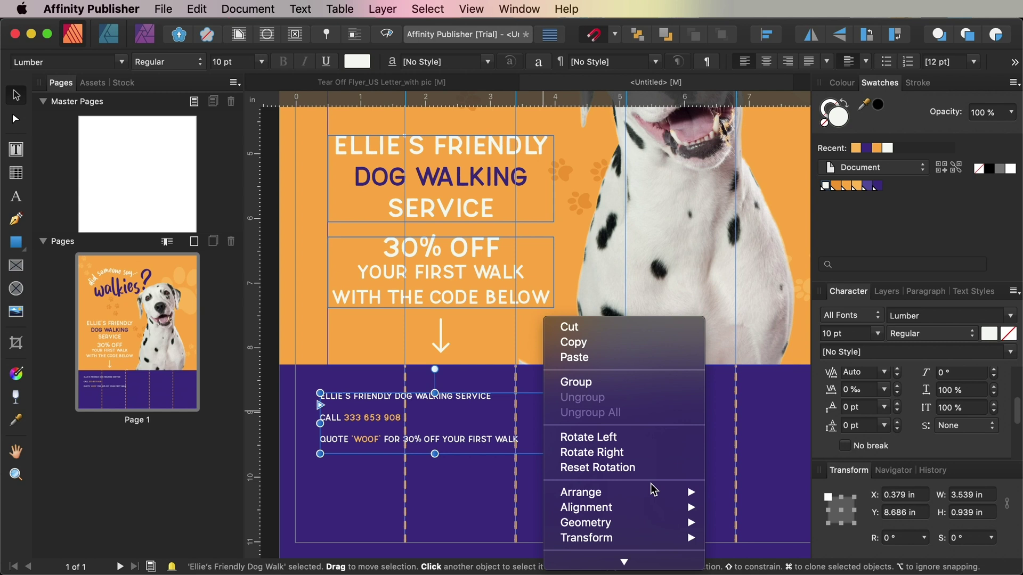
mouse_move(646, 544)
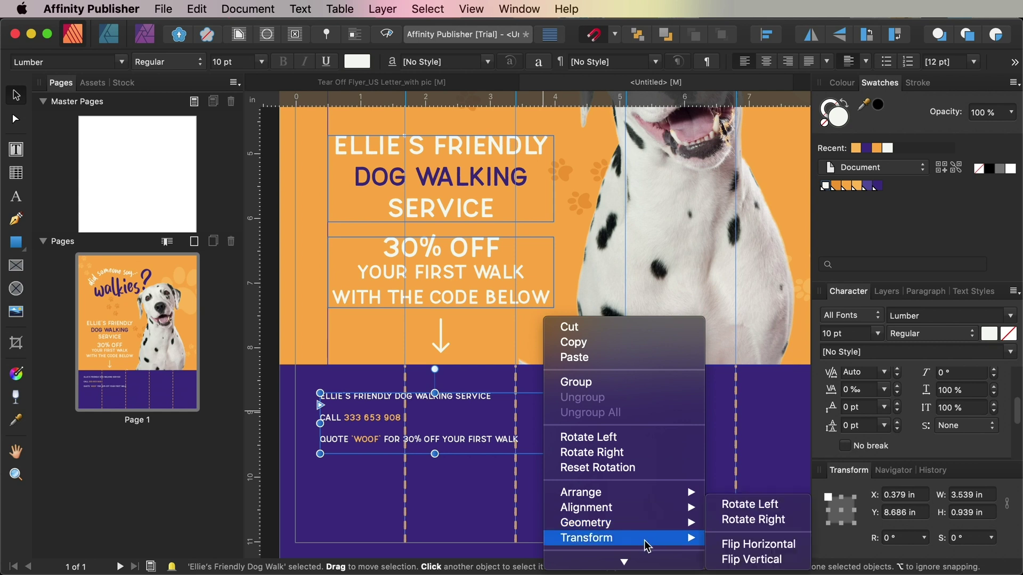
left_click(747, 506)
mouse_move(405, 416)
left_mouse_down()
mouse_move(389, 415)
mouse_move(416, 415)
mouse_move(404, 409)
left_mouse_up()
left_click_drag(464, 449, 393, 417)
Break the offer line before "YOUR FIRST WALK" and the business name before "DOG WALKING SERVICE".
key("t")
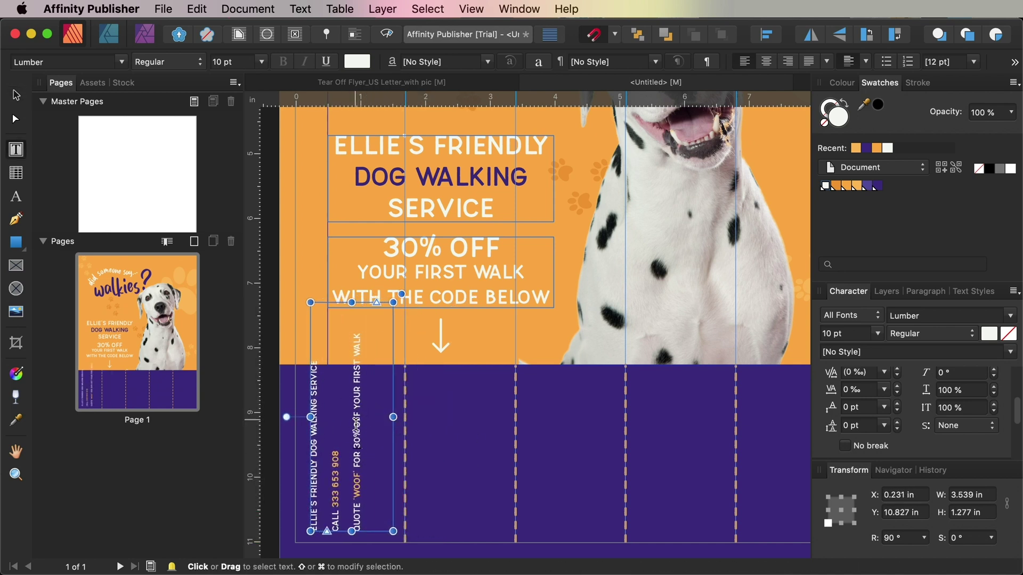
left_click(375, 407)
key("Return")
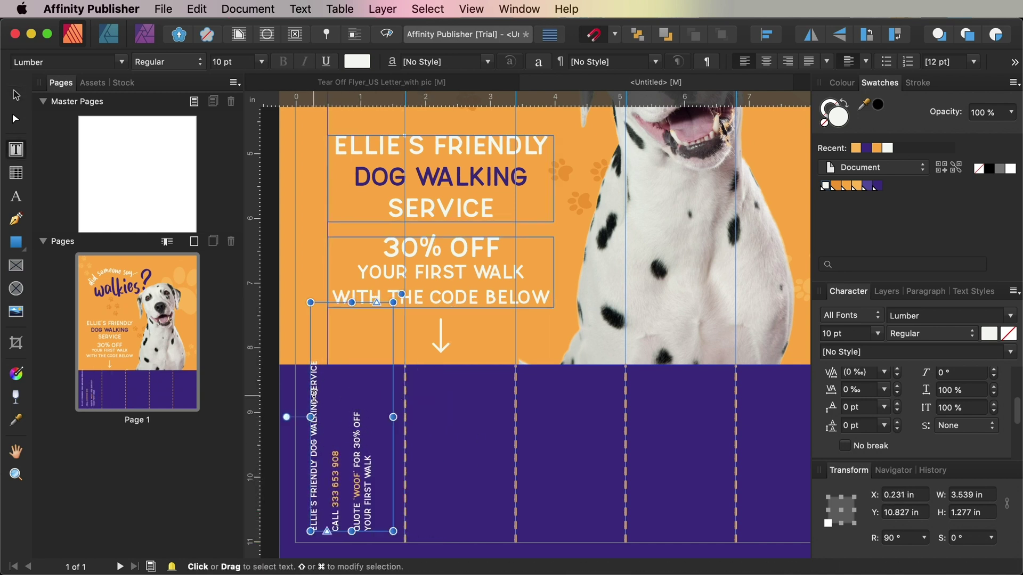
left_click(314, 461)
key("Return")
Set the two-line business name in the tab to 12 pt with a leading override of 2 pt.
left_click_drag(317, 531, 326, 434)
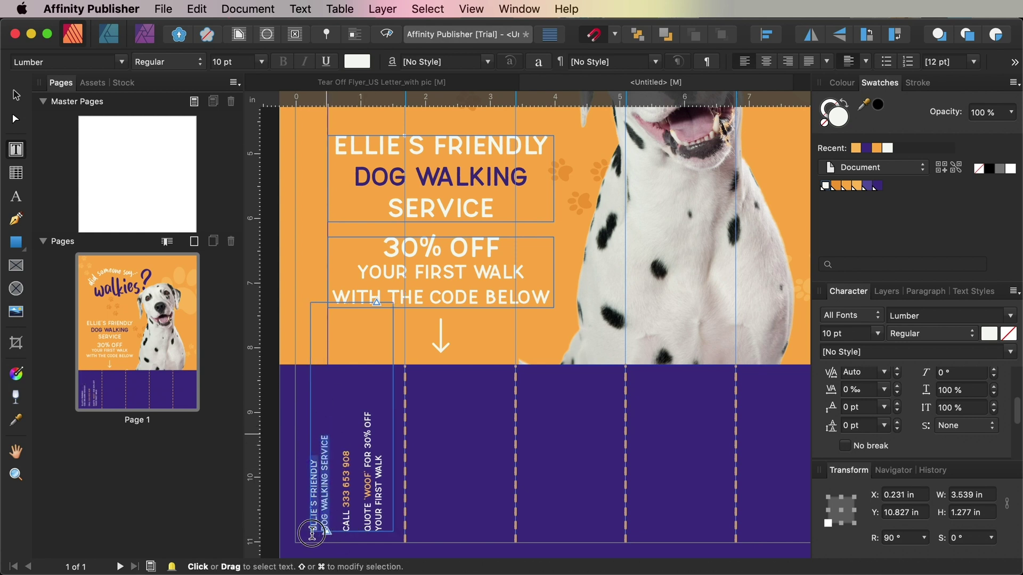
type("12")
key("Return")
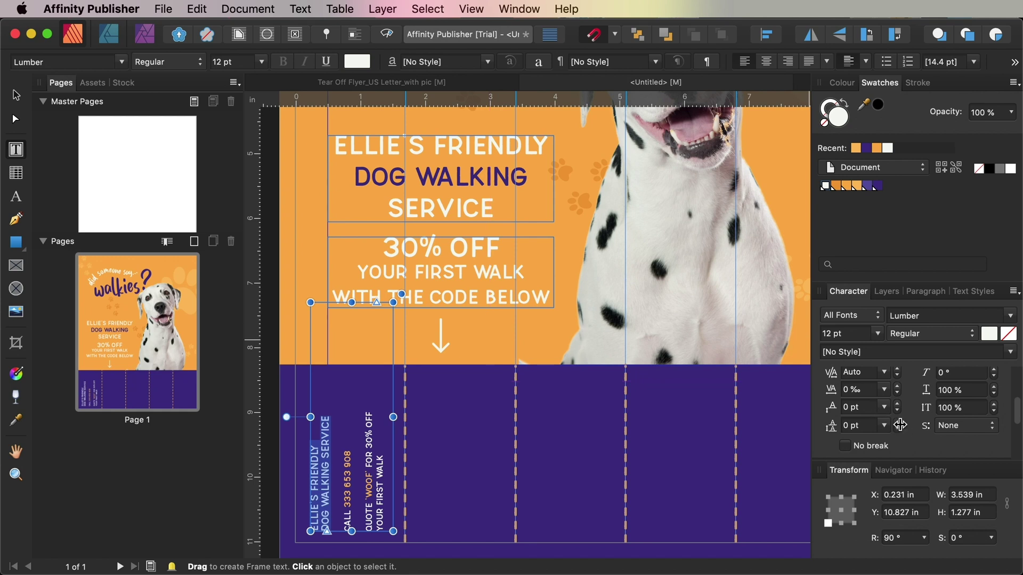
scroll(900, 424, "down", 5)
scroll(900, 427, "up", 6)
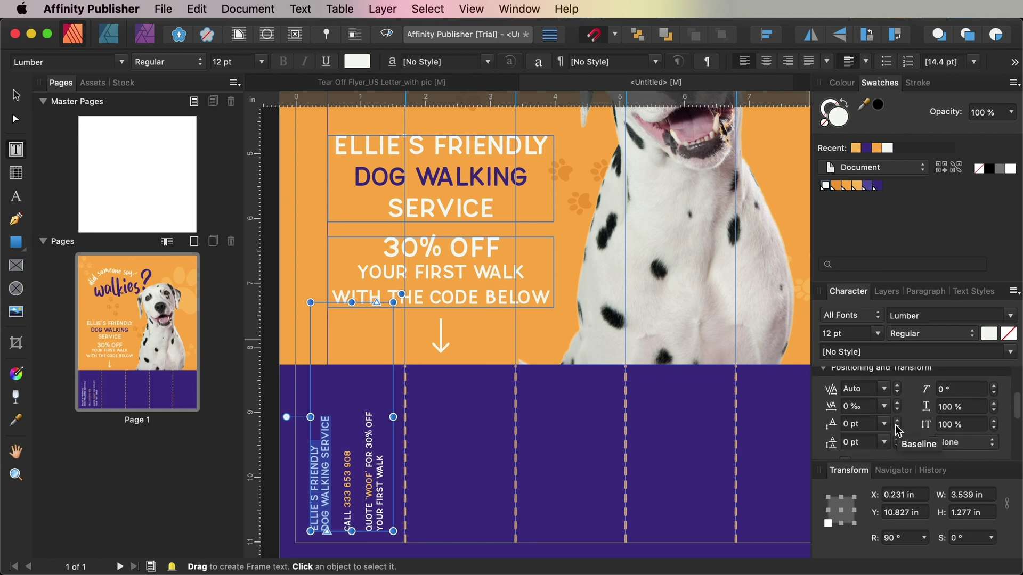
left_click(897, 439)
Nudge the rotated text frame within the first tab and shrink it to about 2.3 × 1.16 in.
left_click(16, 94)
left_click_drag(362, 481, 362, 480)
left_click_drag(394, 417, 386, 417)
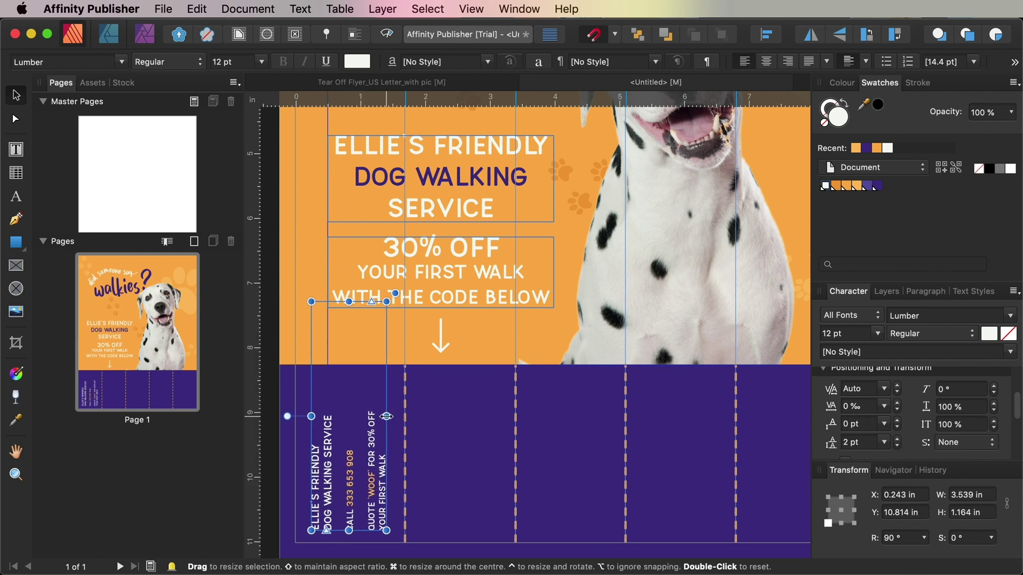
left_click_drag(349, 301, 349, 381)
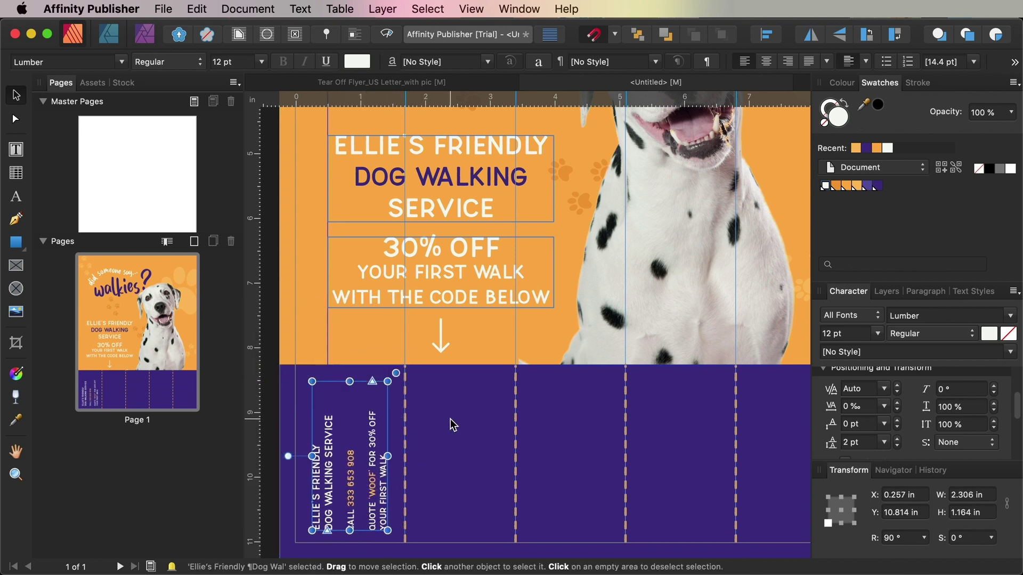
Duplicate the finished tab text frame into the other four tear-off tabs, evenly spaced along the purple strip.
mouse_move(375, 438)
left_mouse_down()
mouse_move(486, 437)
mouse_move(488, 446)
mouse_move(653, 427)
left_mouse_up()
left_click(376, 438, "shift")
key("super+j")
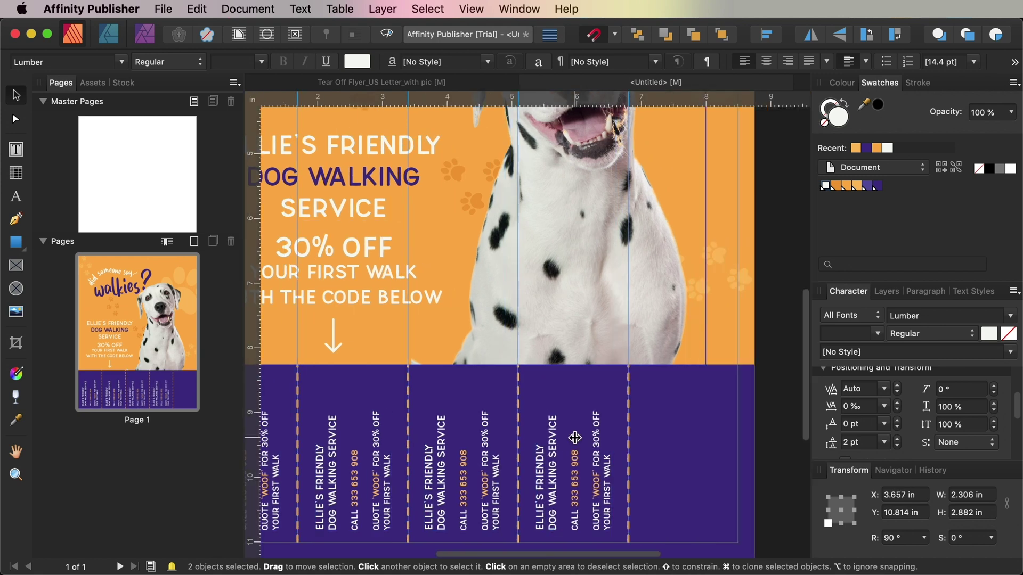
scroll(575, 437, "right", 3)
left_click(623, 508)
left_click(530, 482)
left_click_drag(502, 474, 614, 466)
scroll(725, 487, "down", 2)
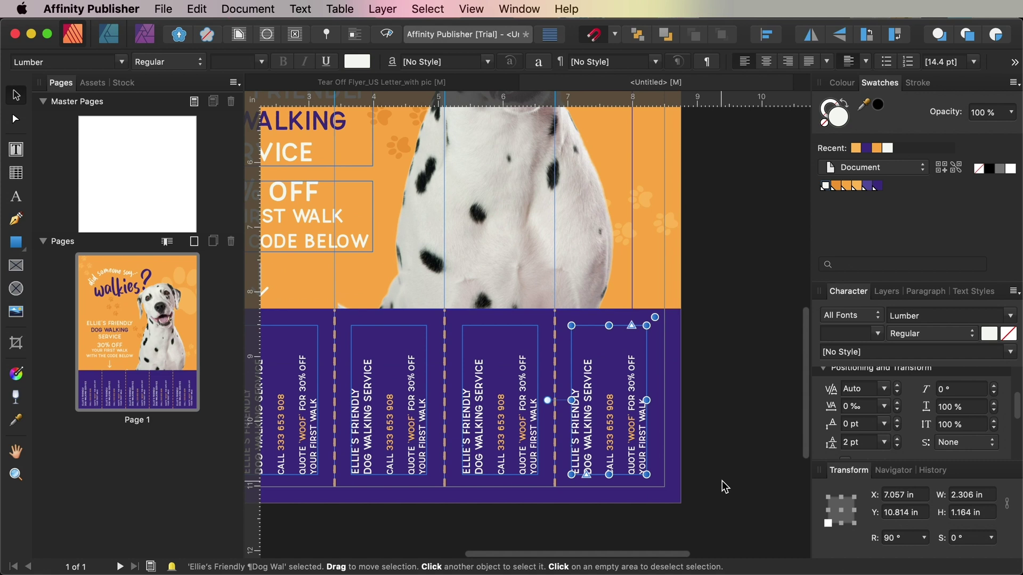
Deselect everything and check the whole flyer in preview mode without guides or bleed.
scroll(724, 487, "left", 2)
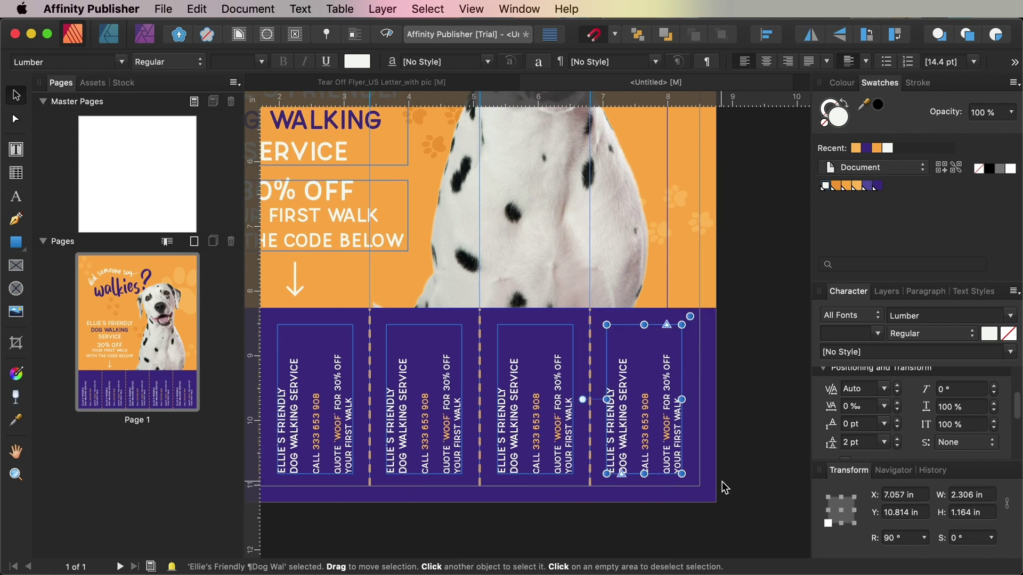
key("super+0")
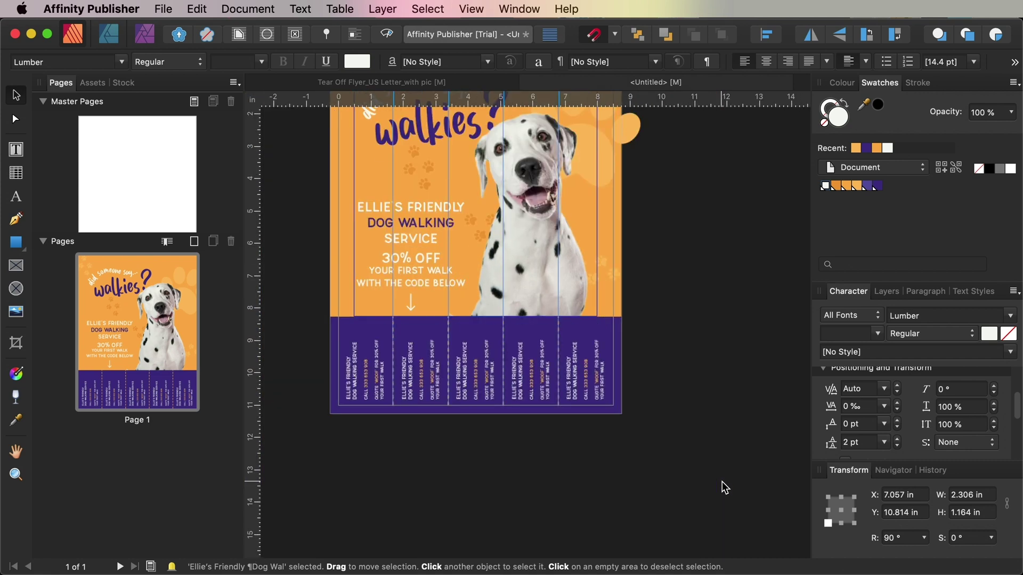
left_click(723, 453)
key("w")
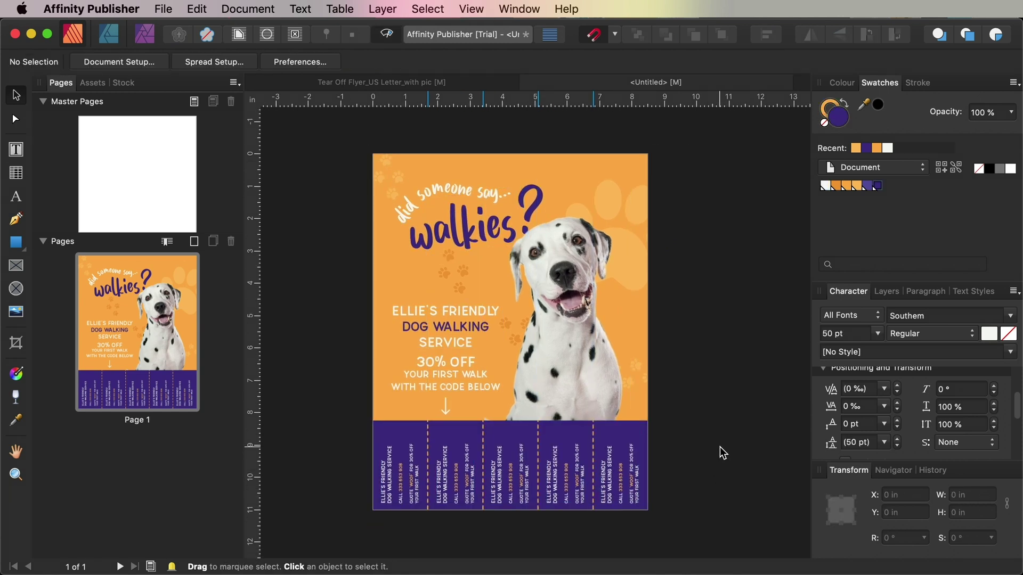
key("w")
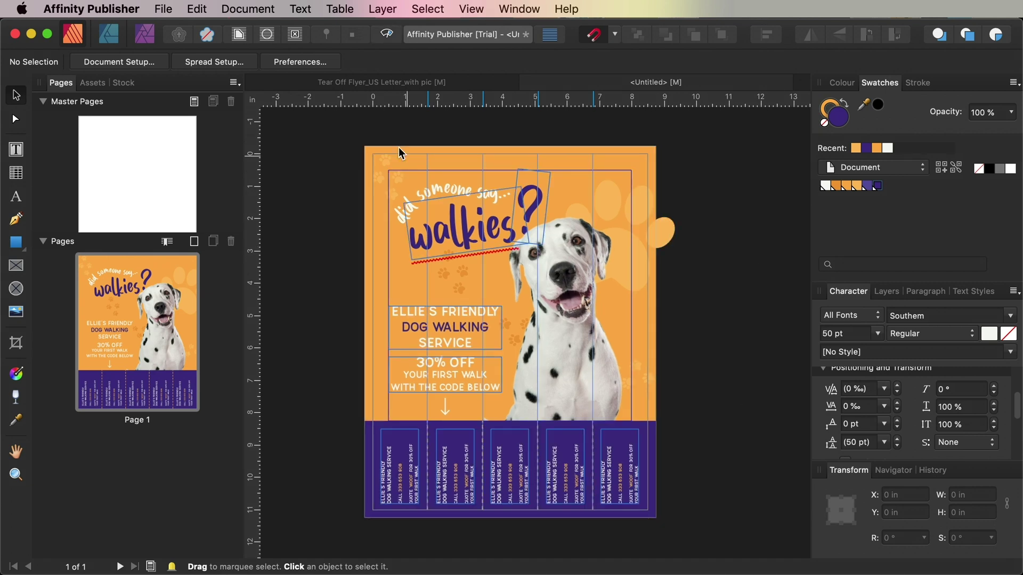
Set up a PDF export of the flyer with the PDF (press ready) preset and a raster DPI of 300.
left_click(171, 16)
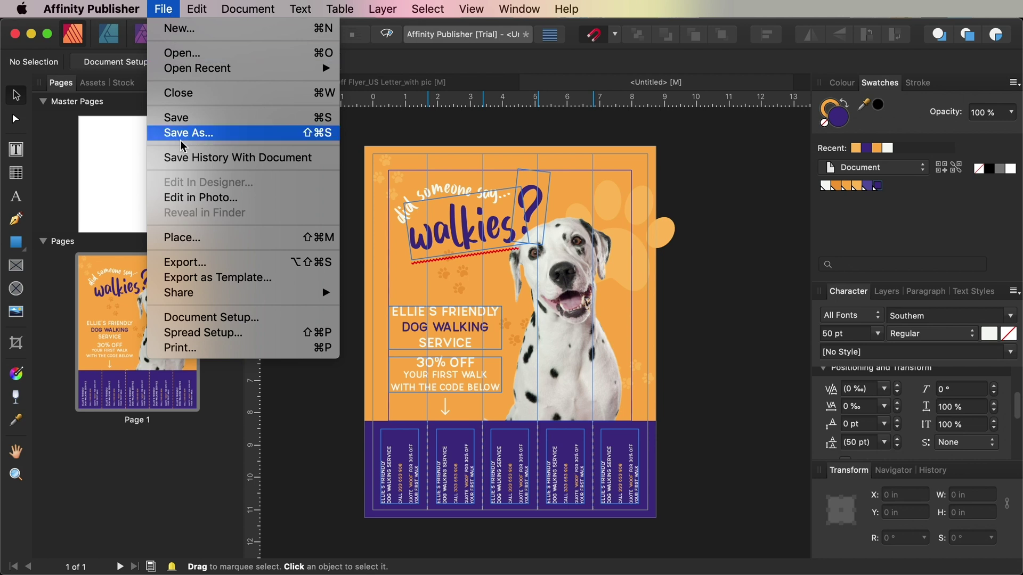
left_click(184, 264)
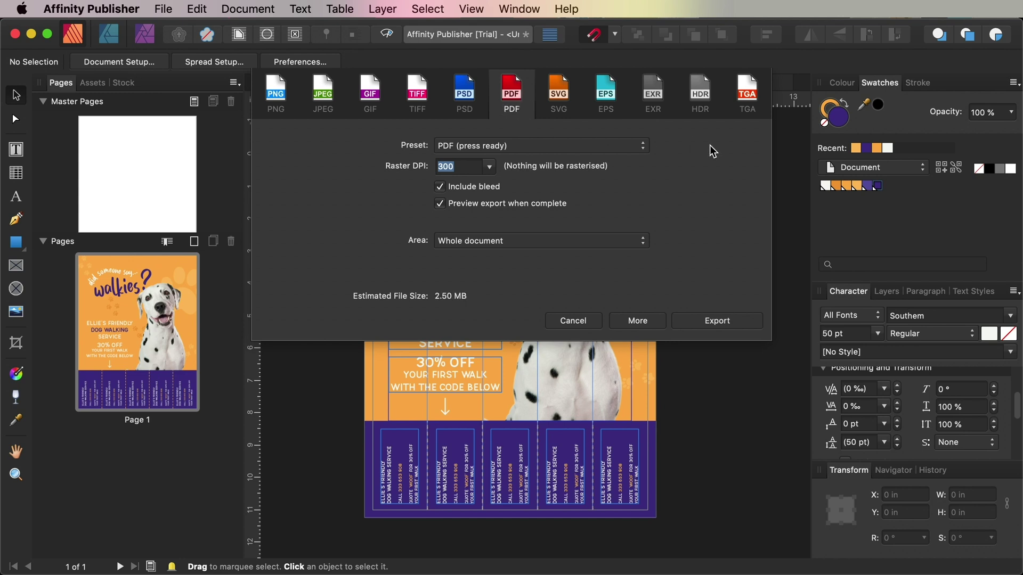
left_click(532, 148)
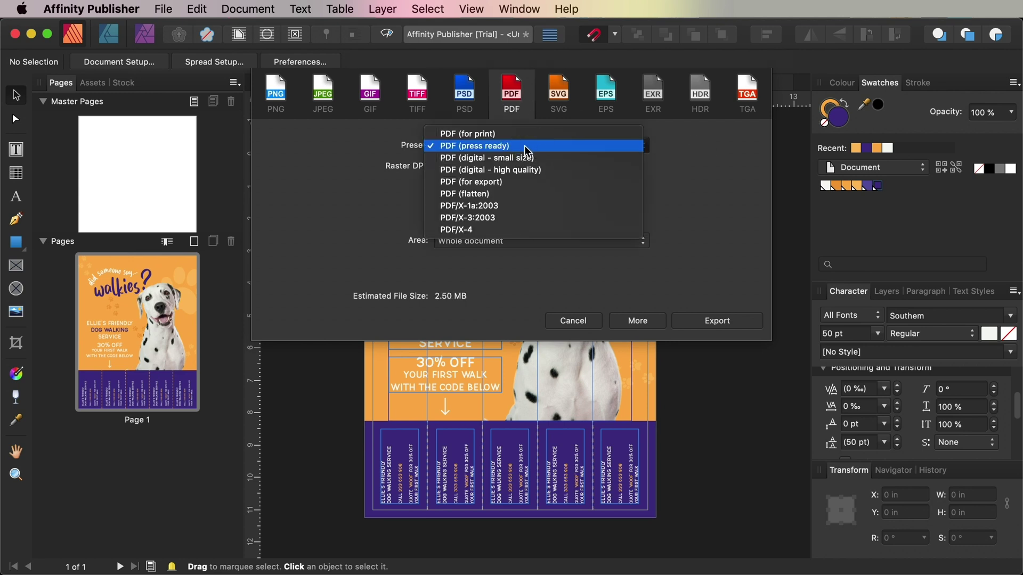
left_click(538, 149)
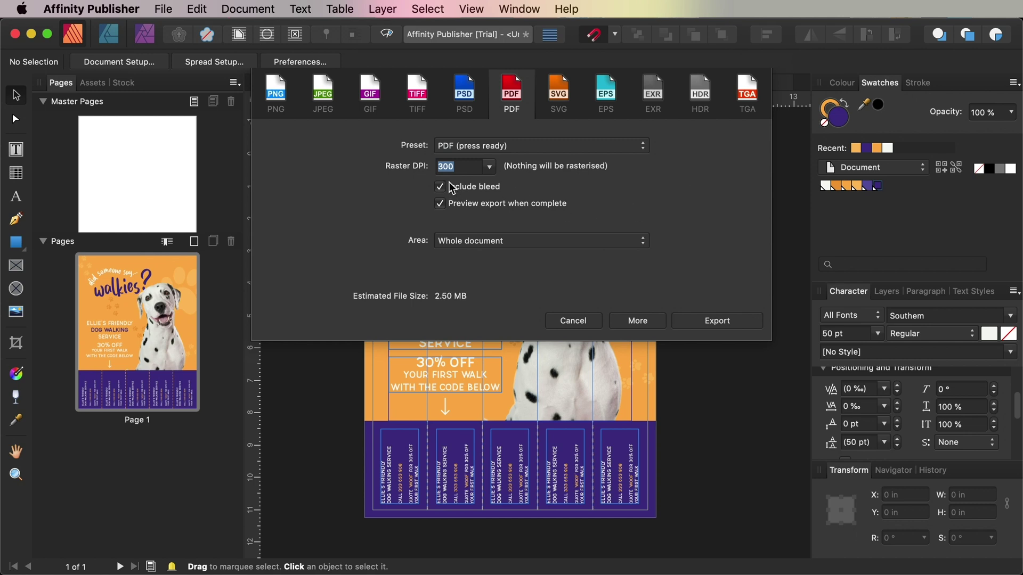
left_click(490, 168)
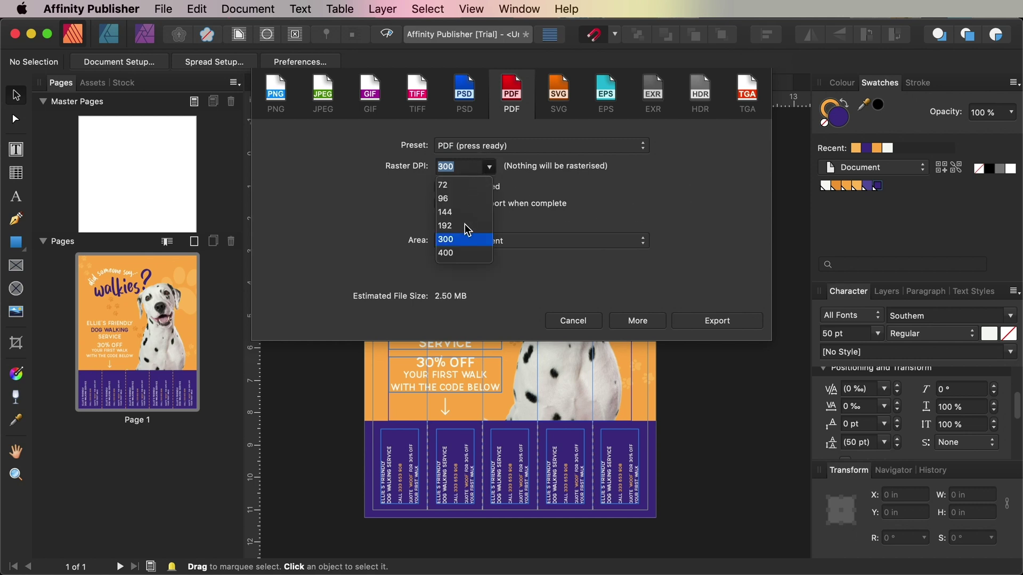
left_click(561, 193)
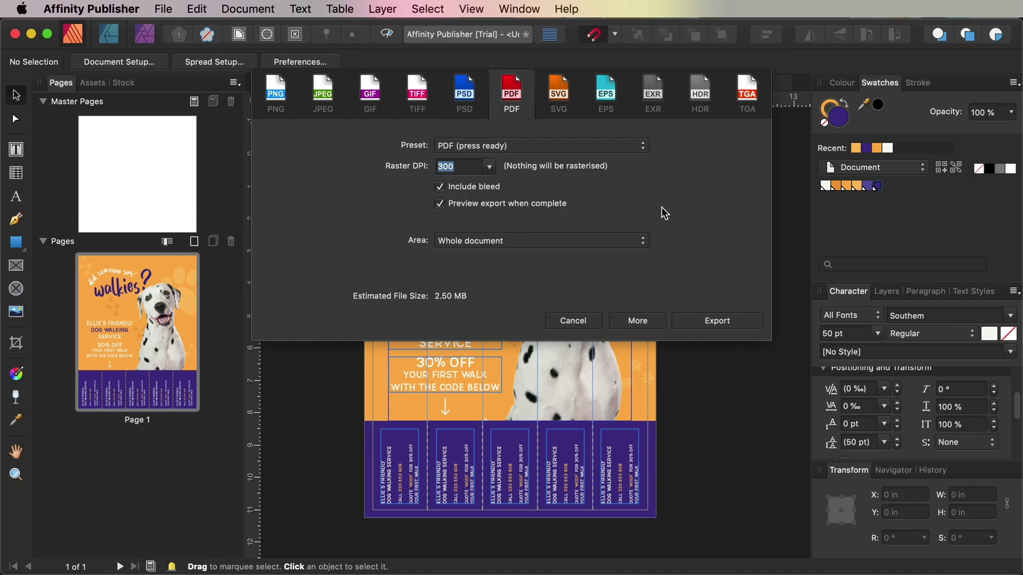
Export the flyer and save the PDF as "Tear off flyer_for print".
left_click(703, 321)
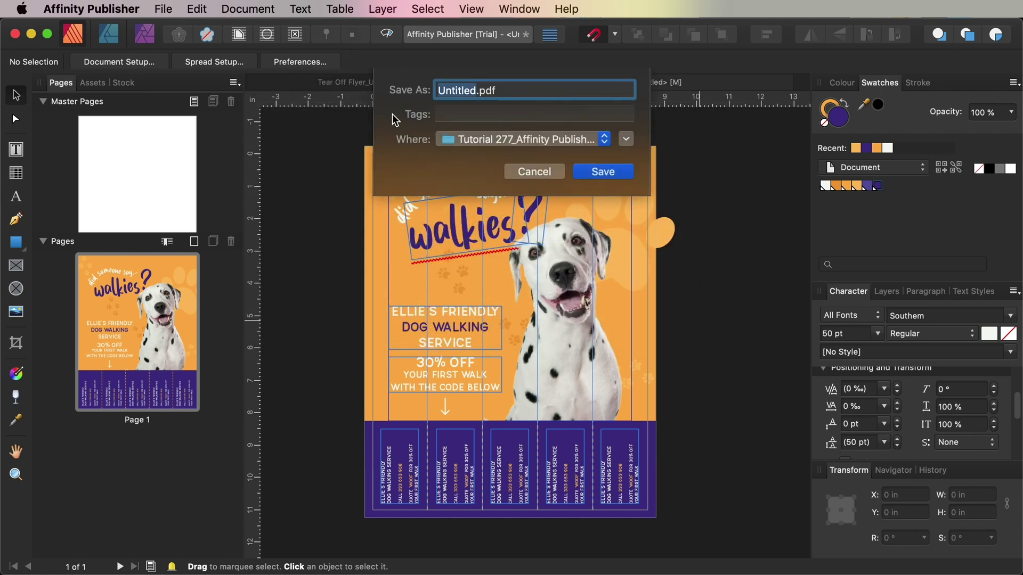
type("Tear off fl")
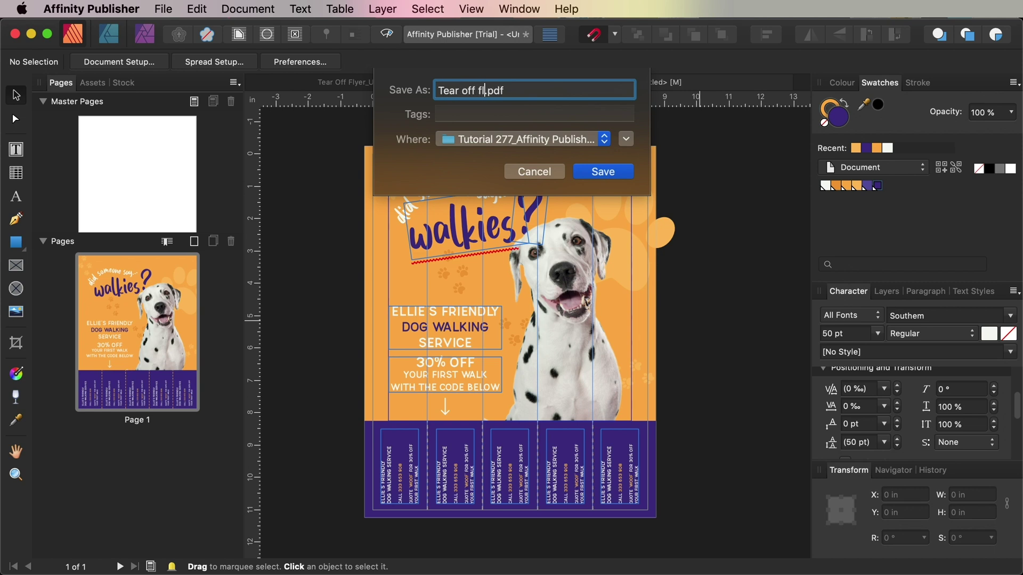
type("yer_for print")
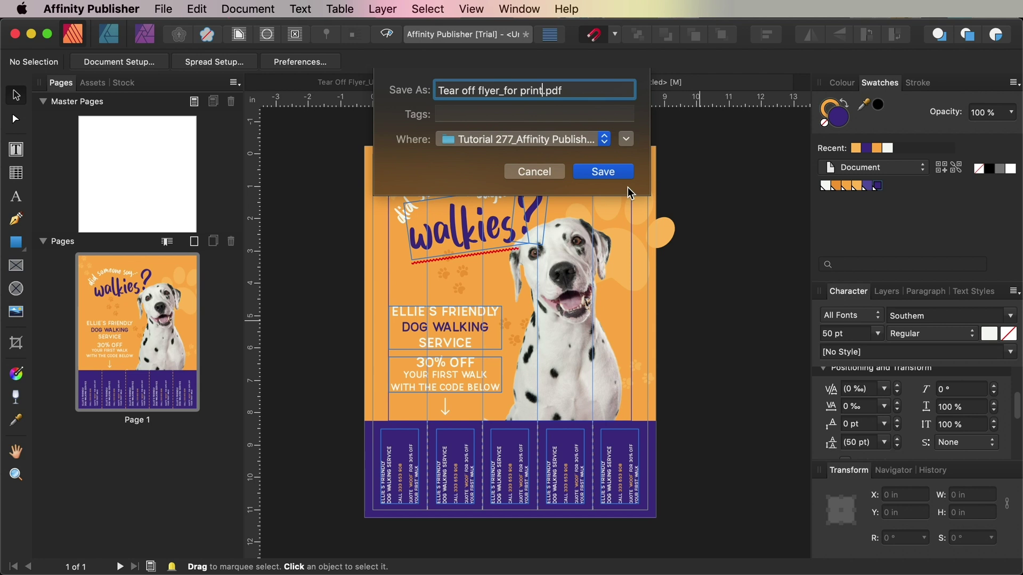
left_click(613, 172)
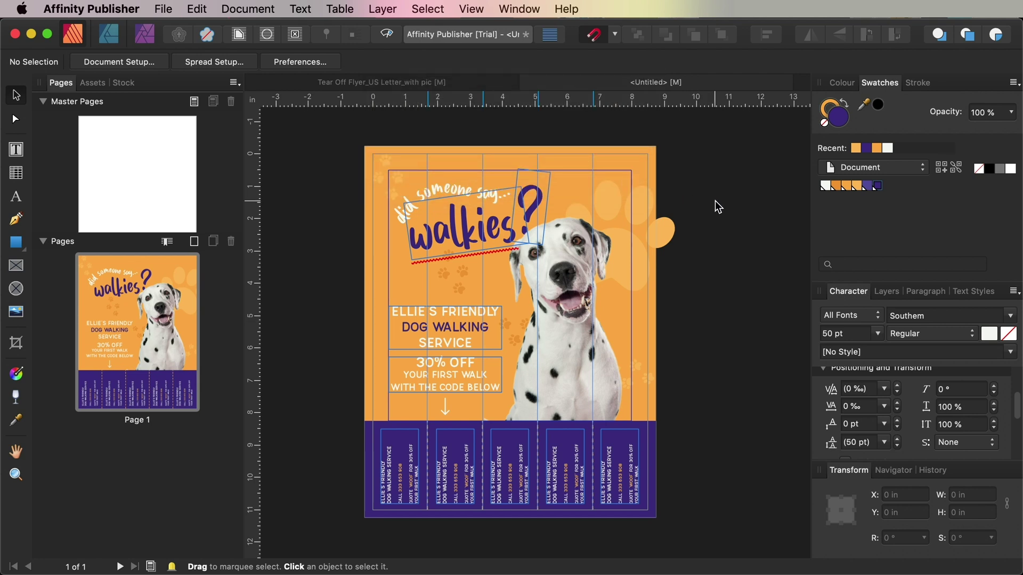